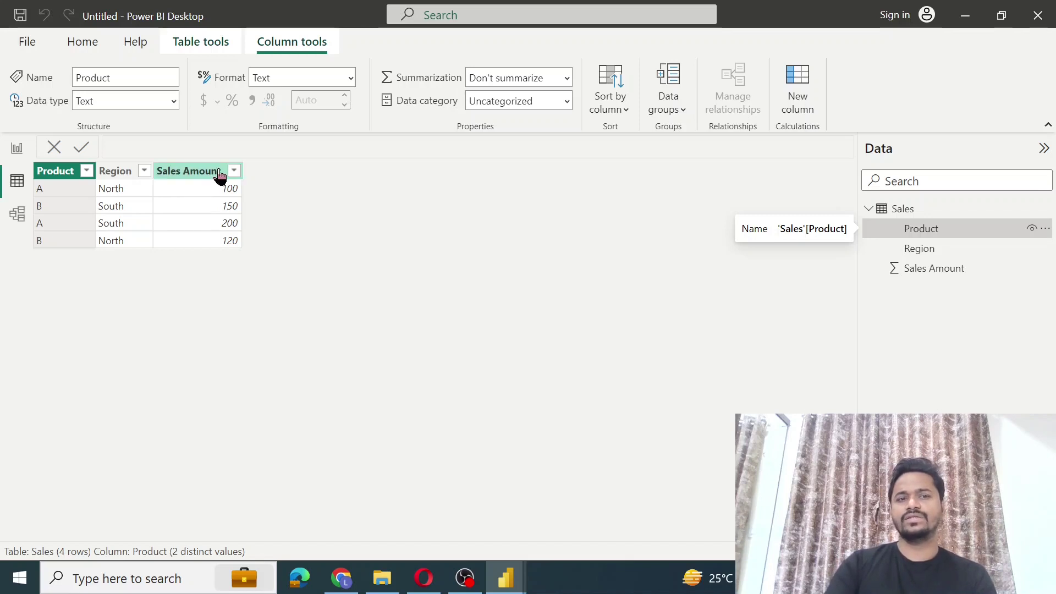
Step: Create a new calculated table and name it SummarizeTable in its formula
click(212, 54)
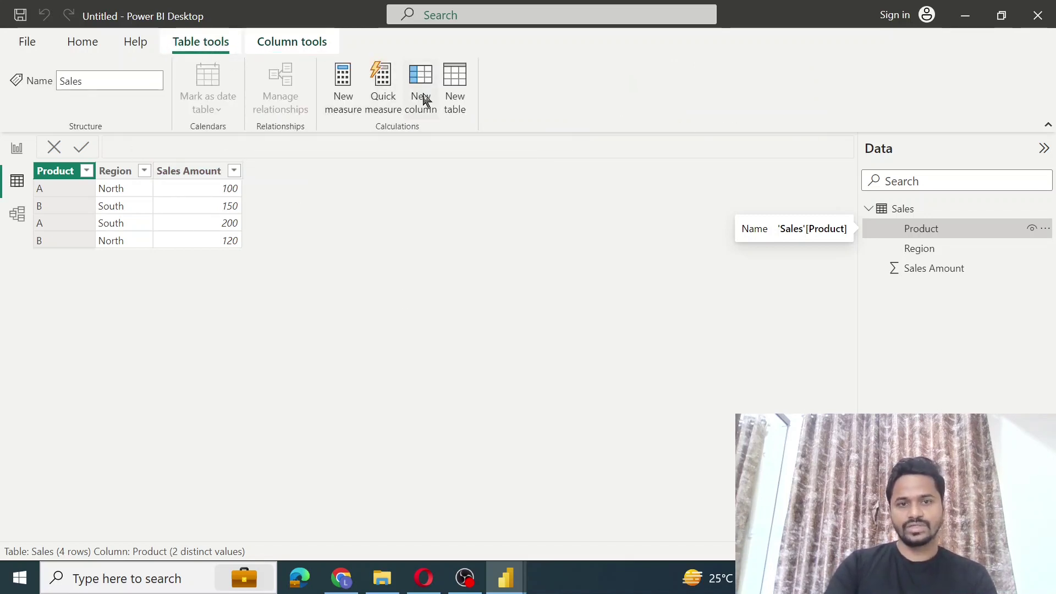
click(454, 99)
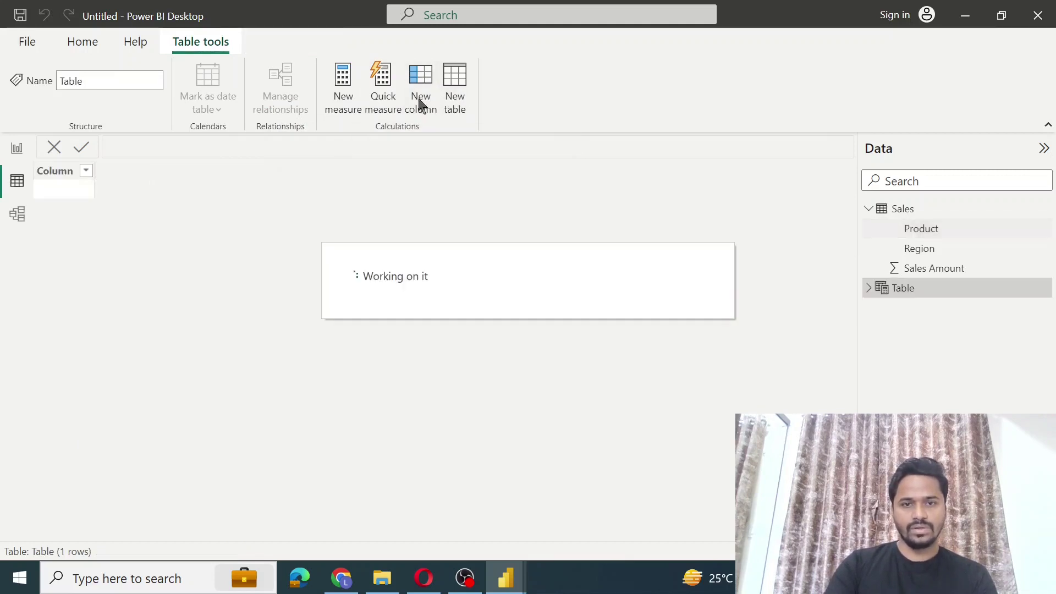
double_click(132, 146)
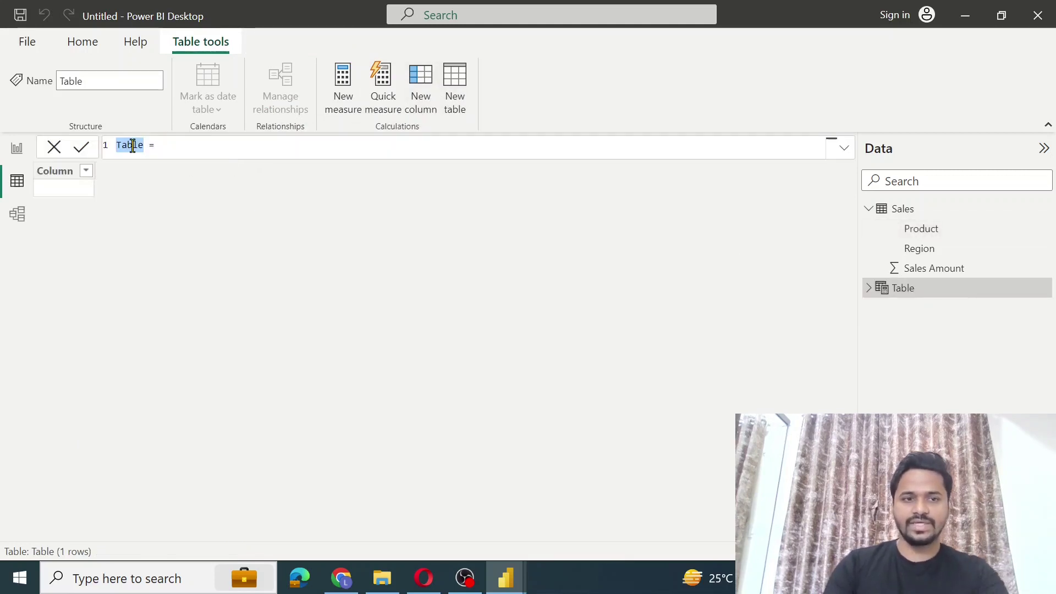
click(118, 145)
text(Sa)
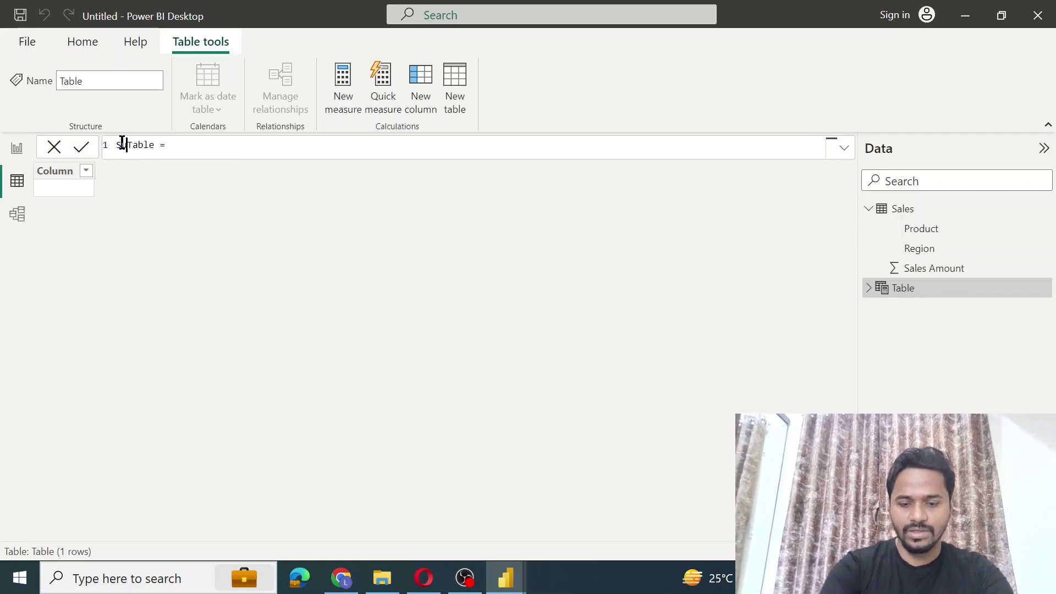
text(mmarize)
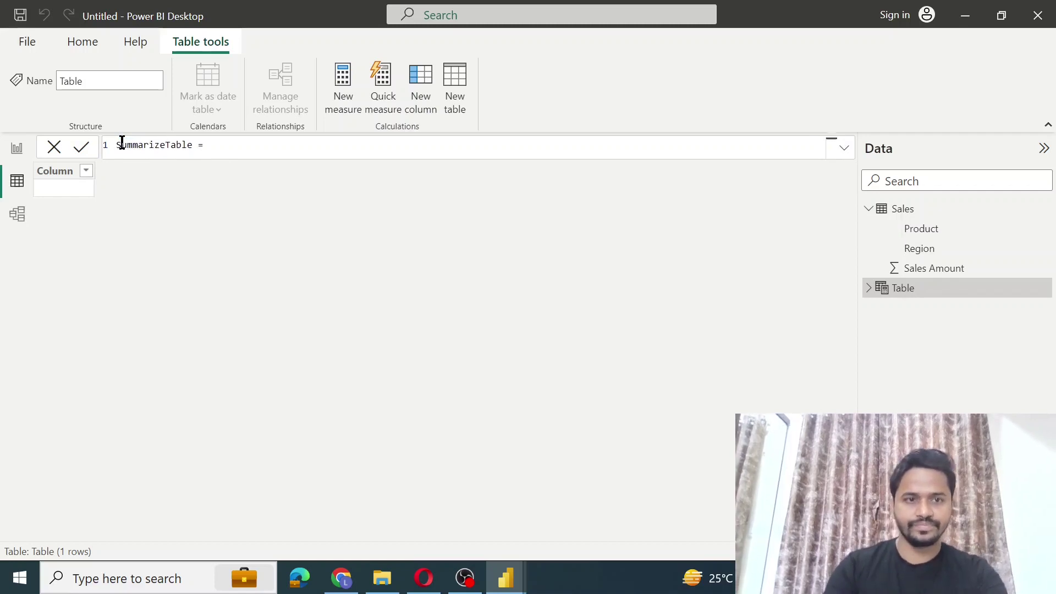
Step: Begin the SummarizeTable formula with SUMMARIZE on the Sales table, grouped by Sales[Product]
click(249, 153)
text(summ)
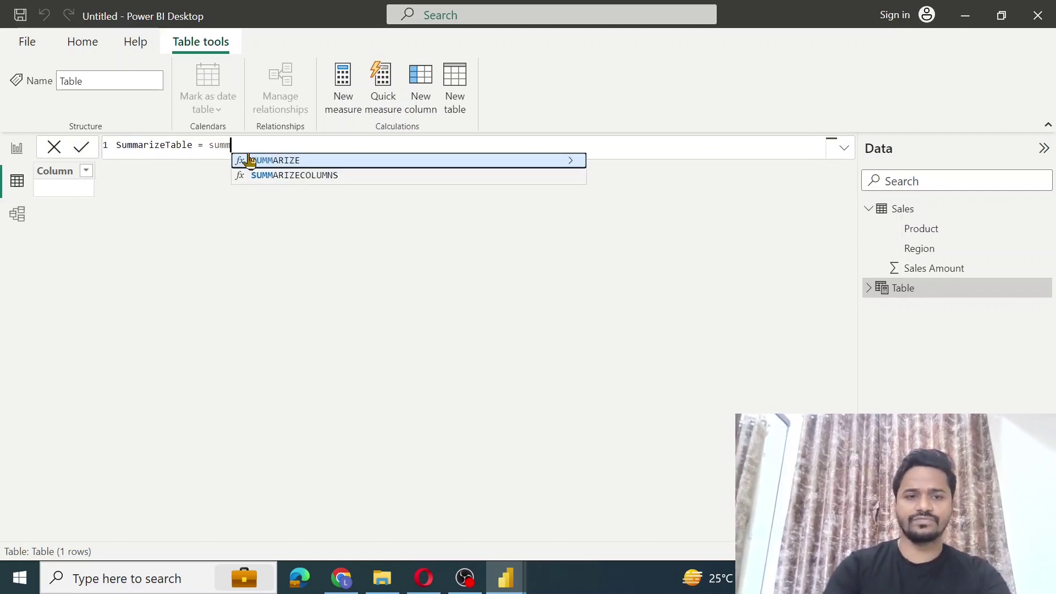
click(269, 161)
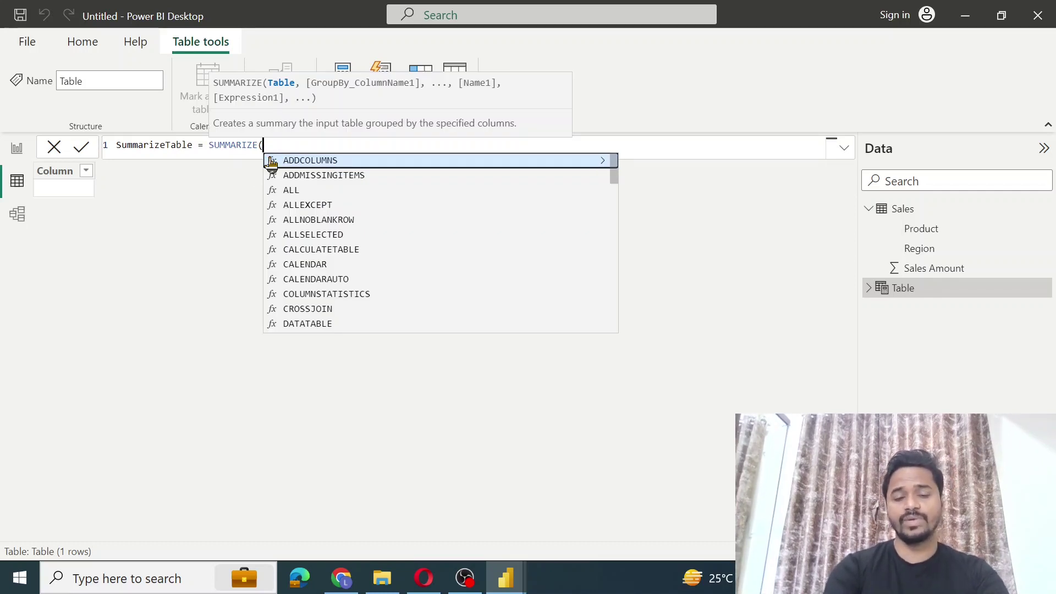
text(sal)
click(317, 162)
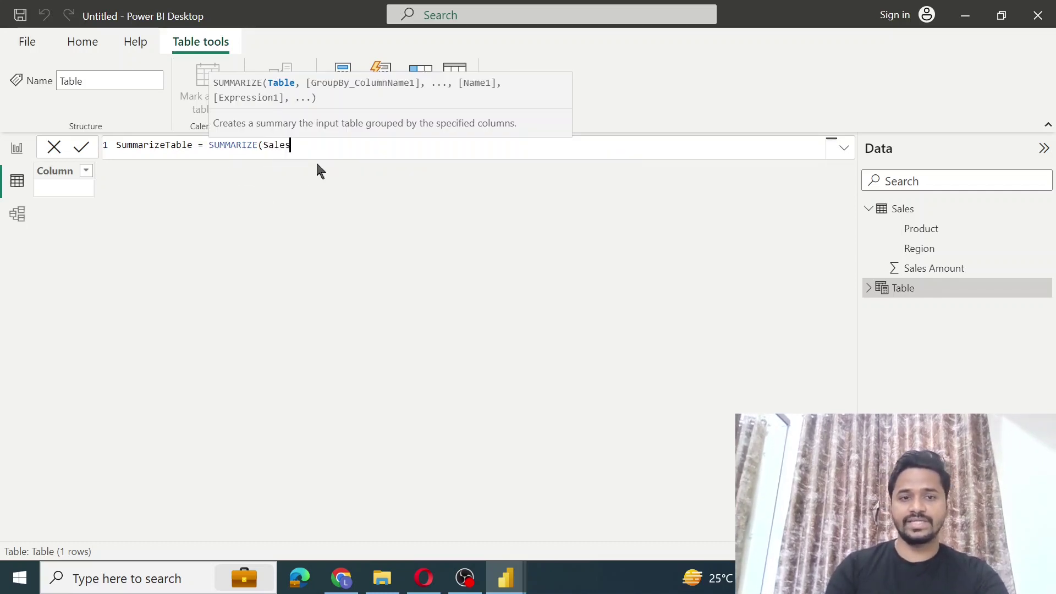
text(,)
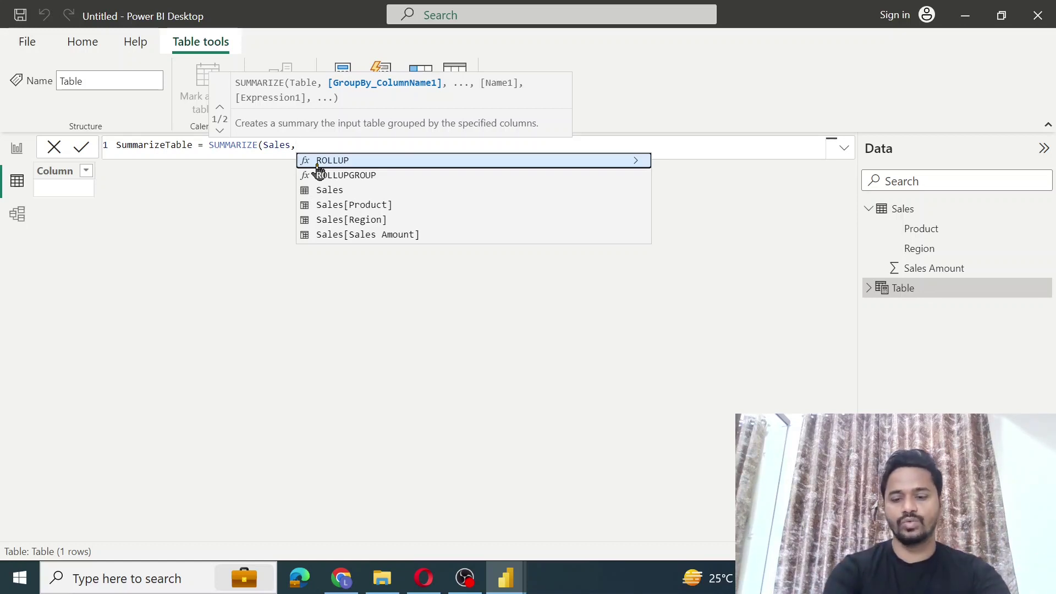
text(prod)
click(339, 161)
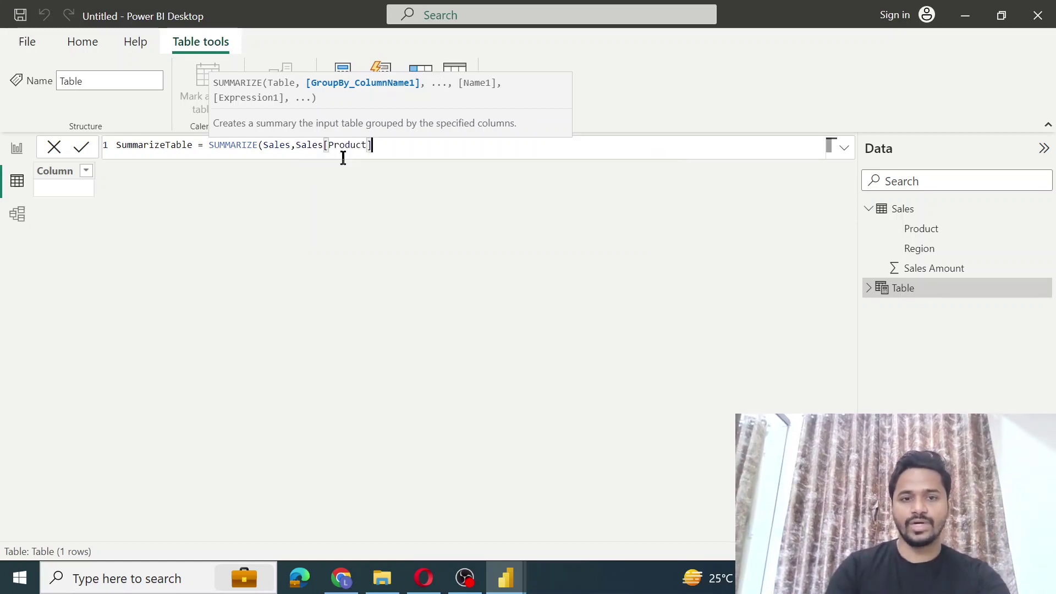
text(,)
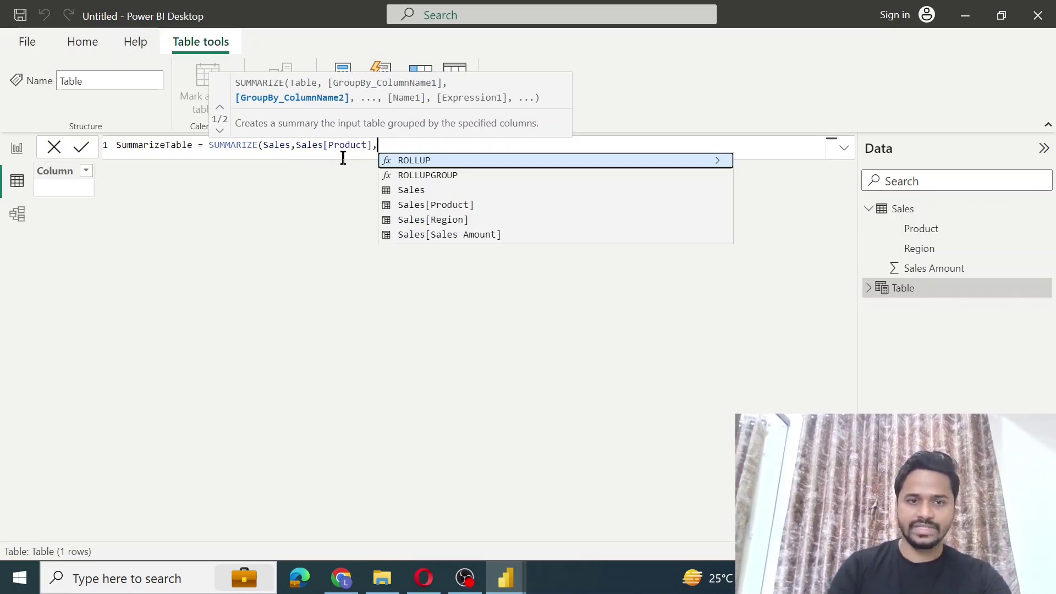
Step: Add a "SalesData" column calculated as SUM(Sales[Sales Amount]) to the SUMMARIZE formula and commit it
text("")
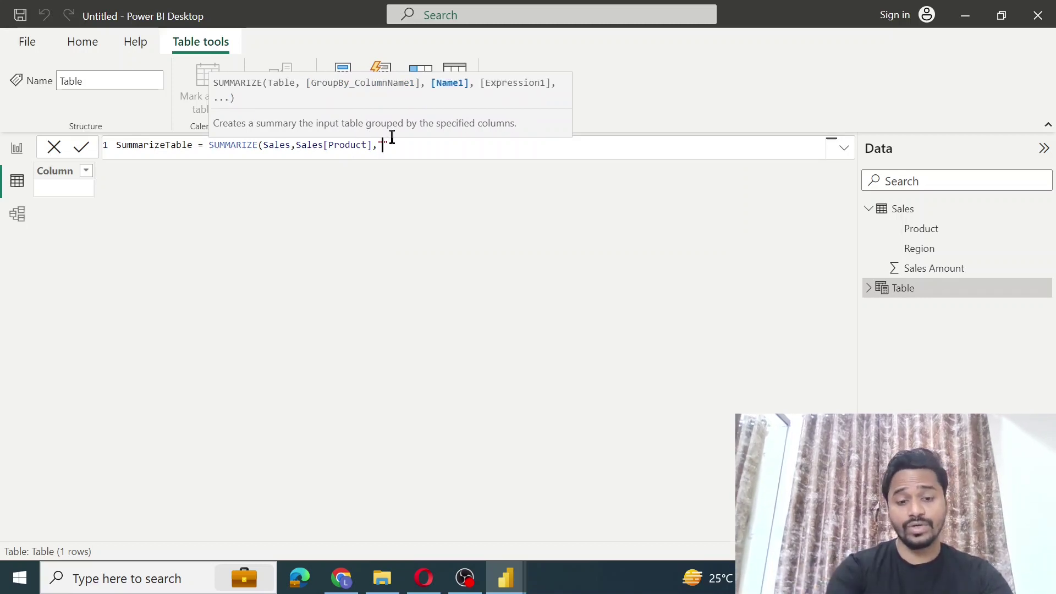
text(SalesData)
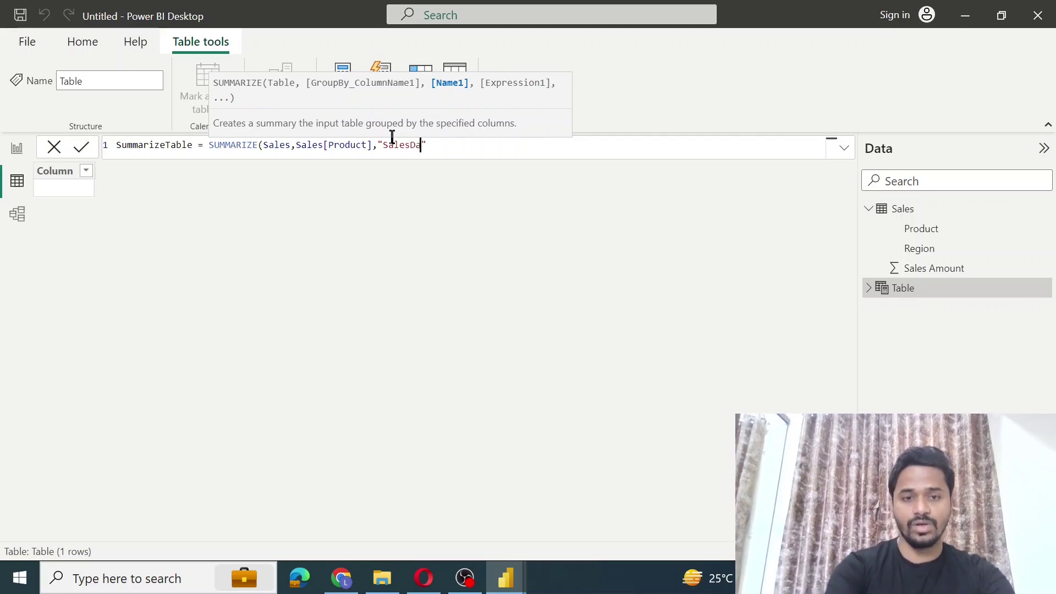
key(Right)
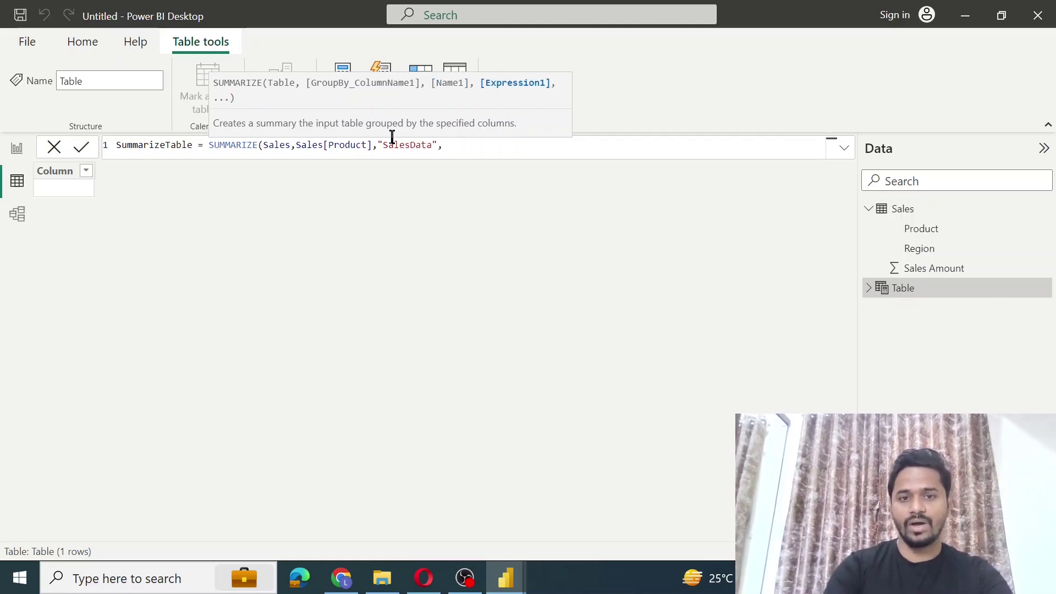
text(Sum)
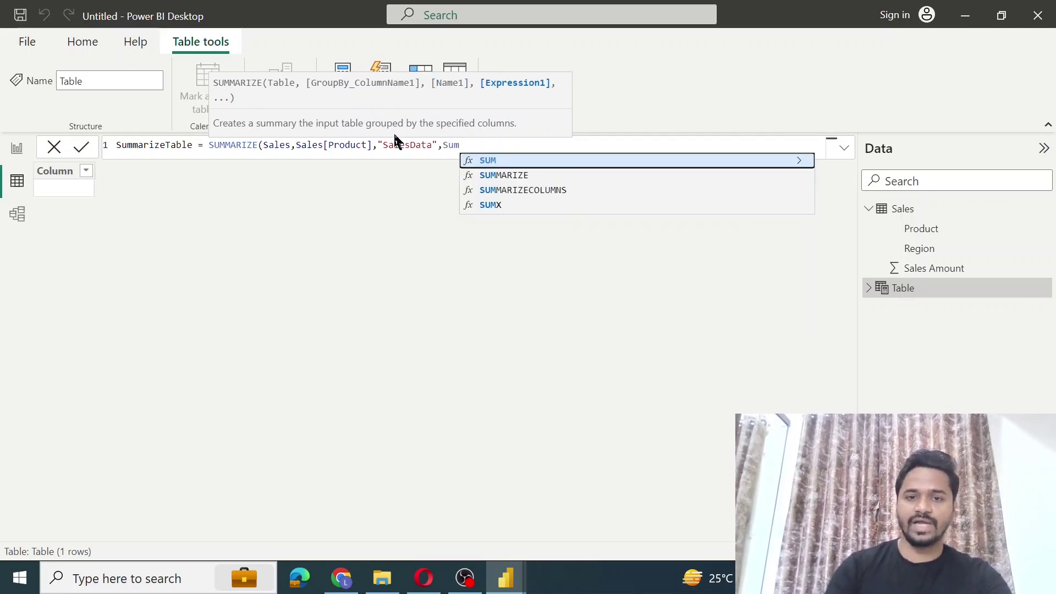
click(509, 163)
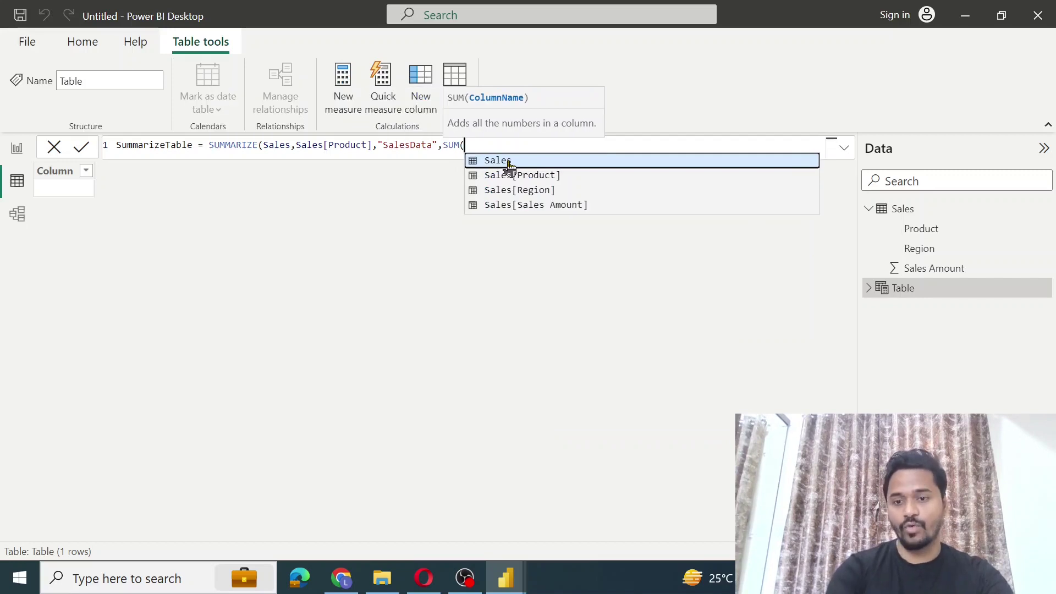
text(sales)
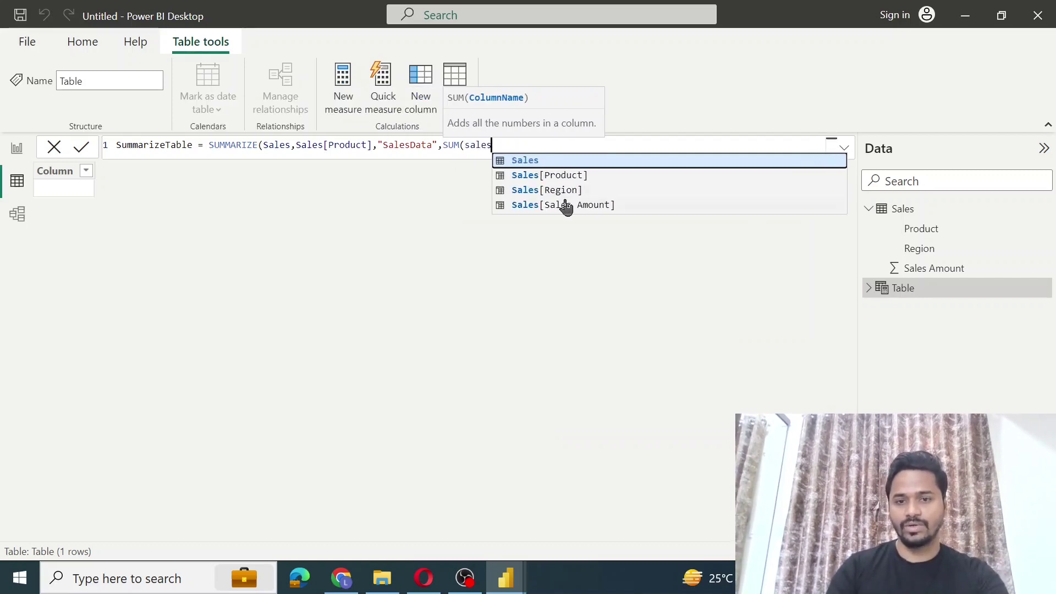
click(566, 207)
text())
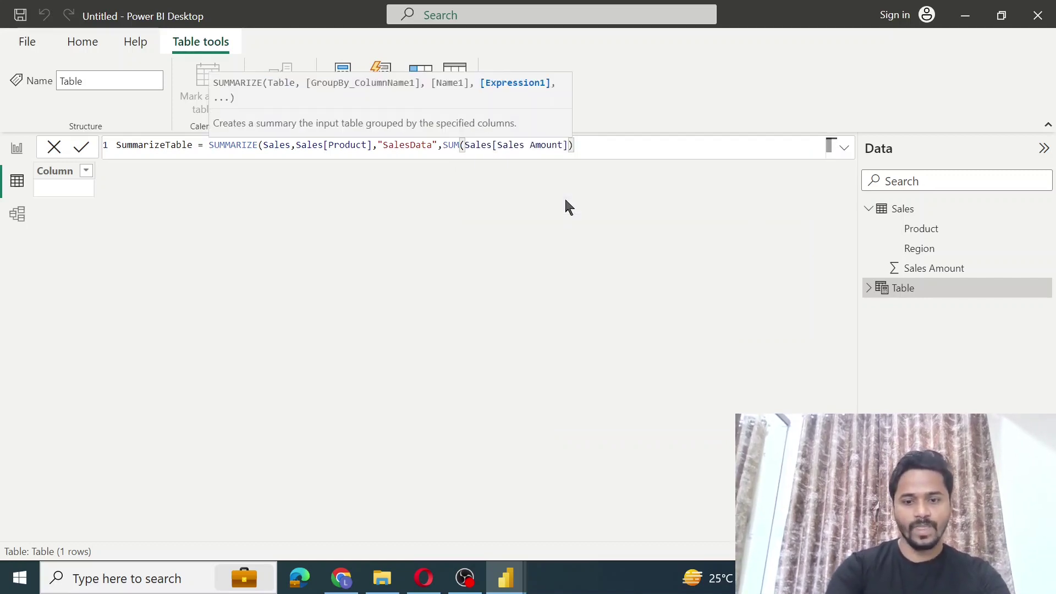
text())
key(Return)
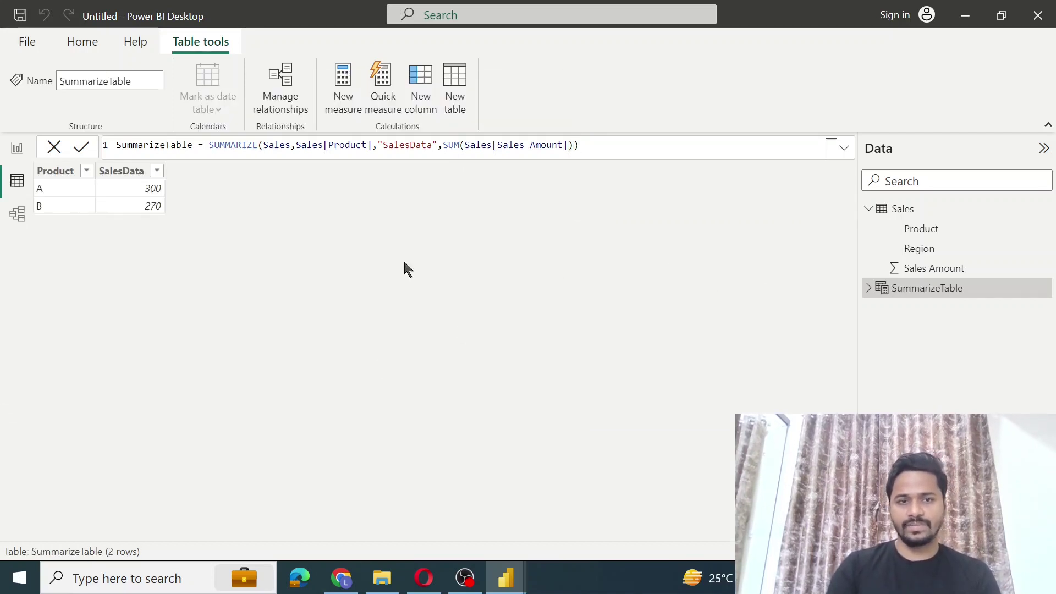
Step: Examine each argument of the SUMMARIZE formula and compare the Product and Region data in Sales with the rows of SummarizeTable
click(235, 146)
double_click(274, 146)
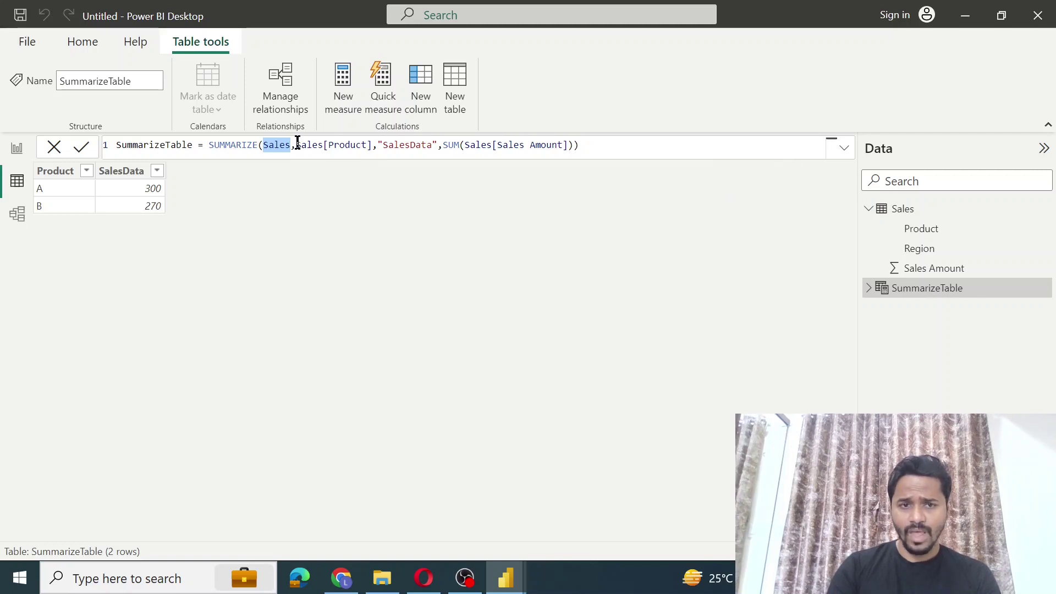
drag(297, 145, 368, 145)
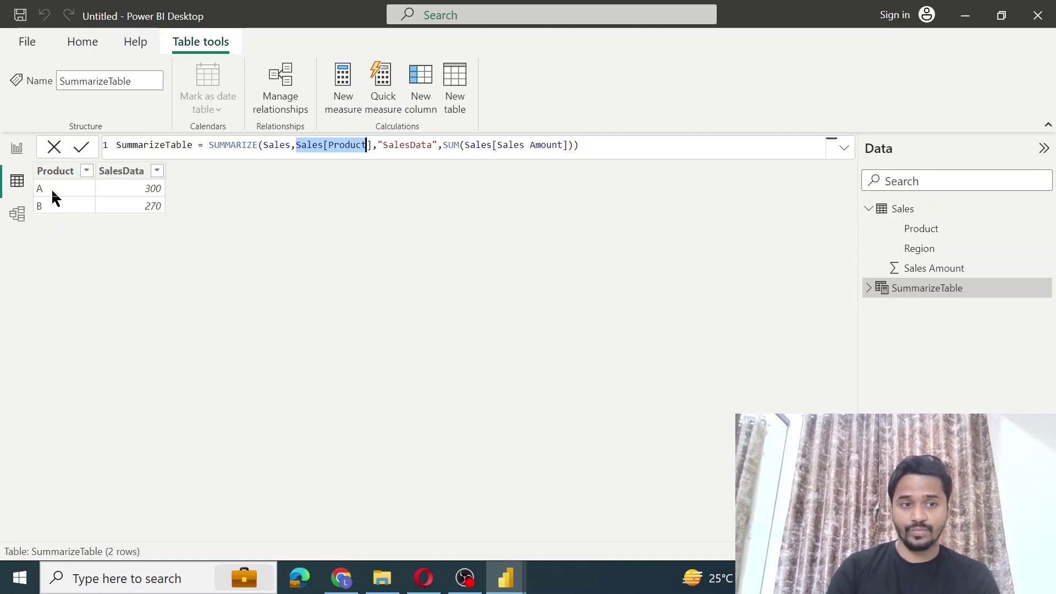
click(917, 229)
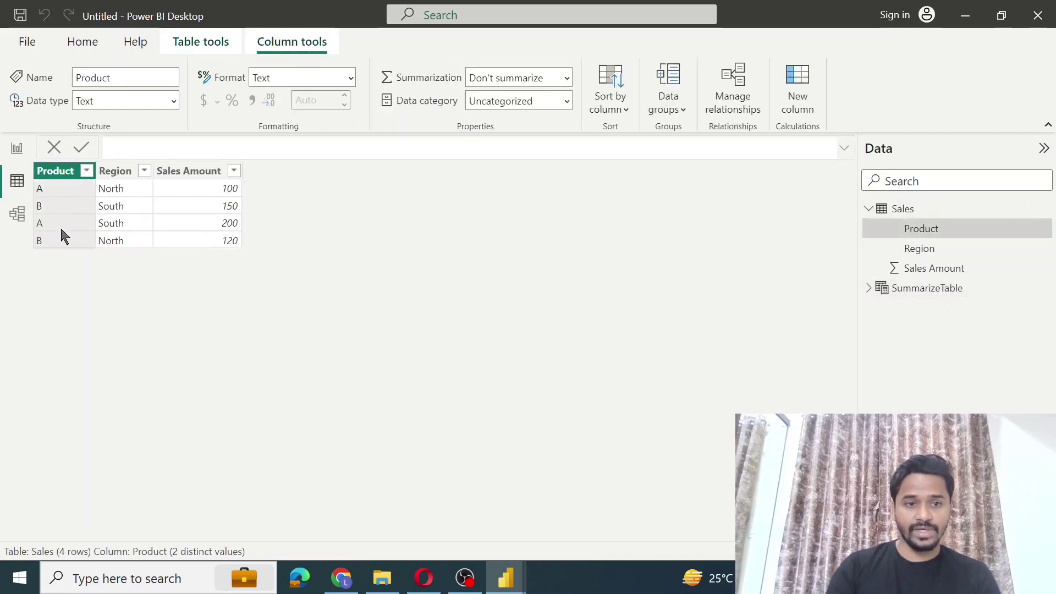
click(929, 289)
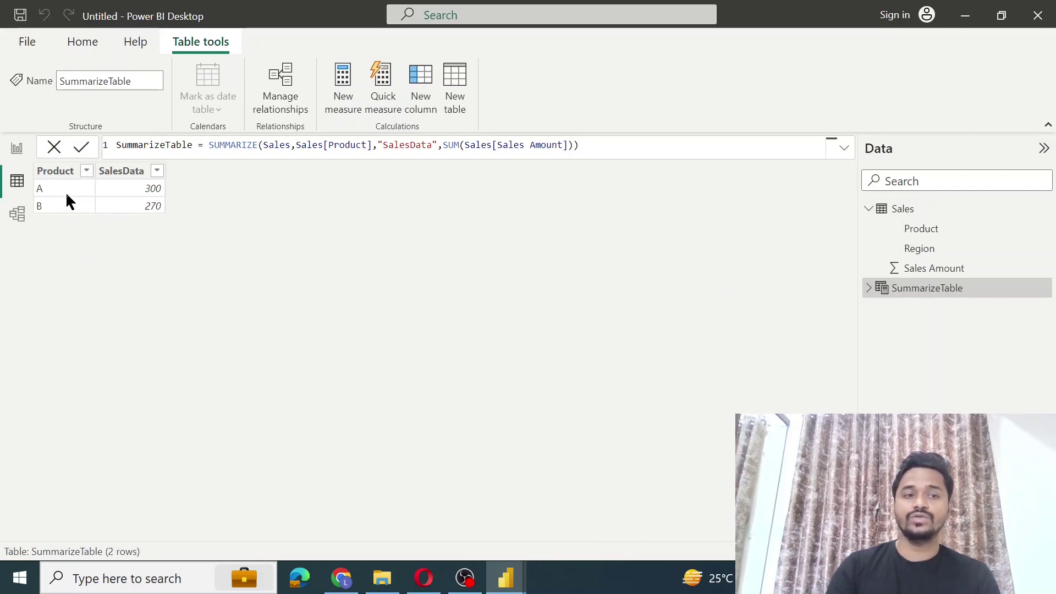
click(919, 231)
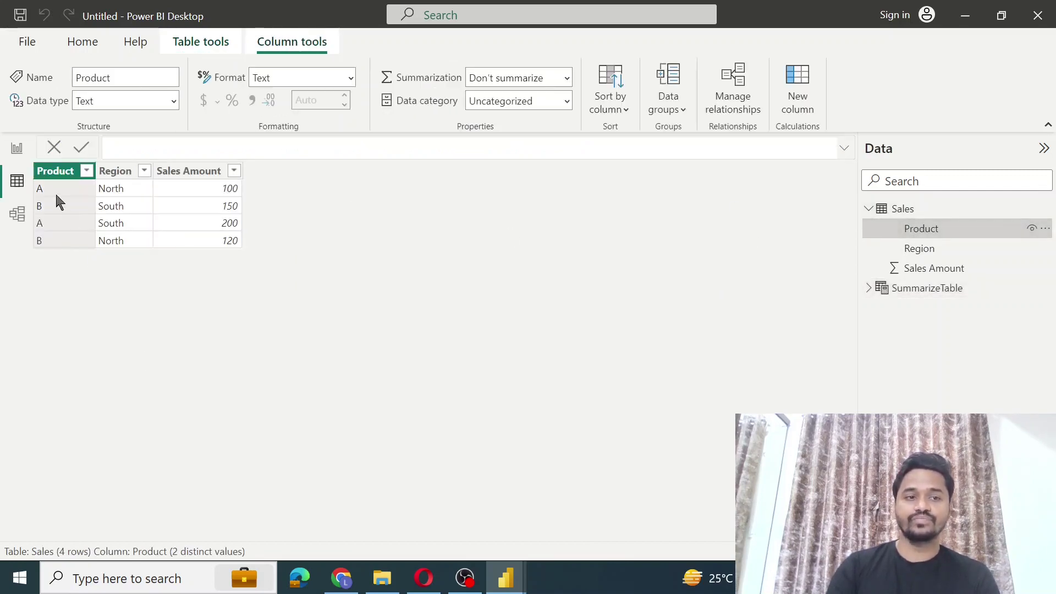
click(928, 250)
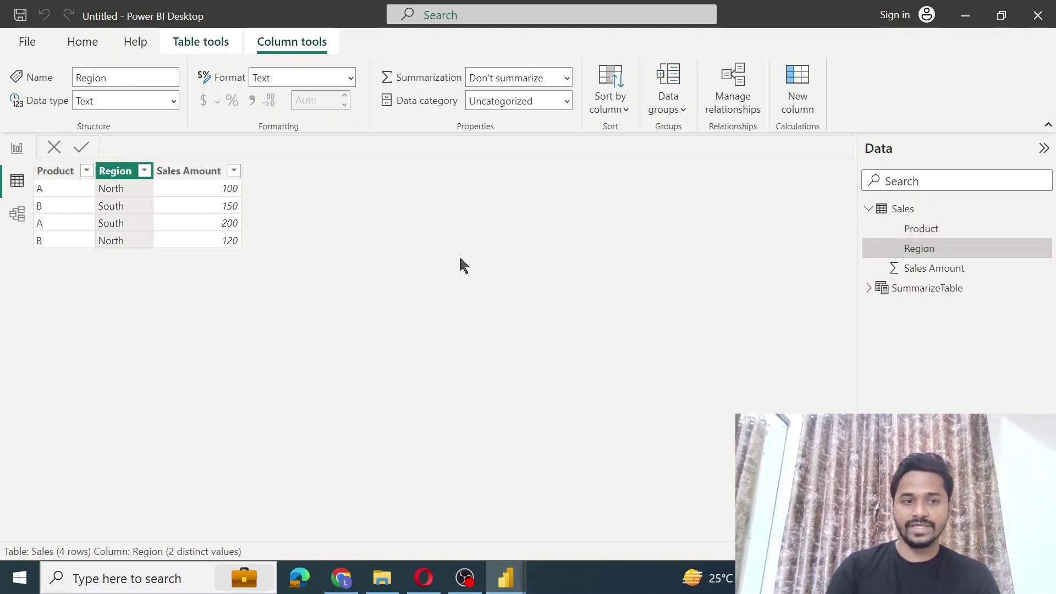
click(943, 288)
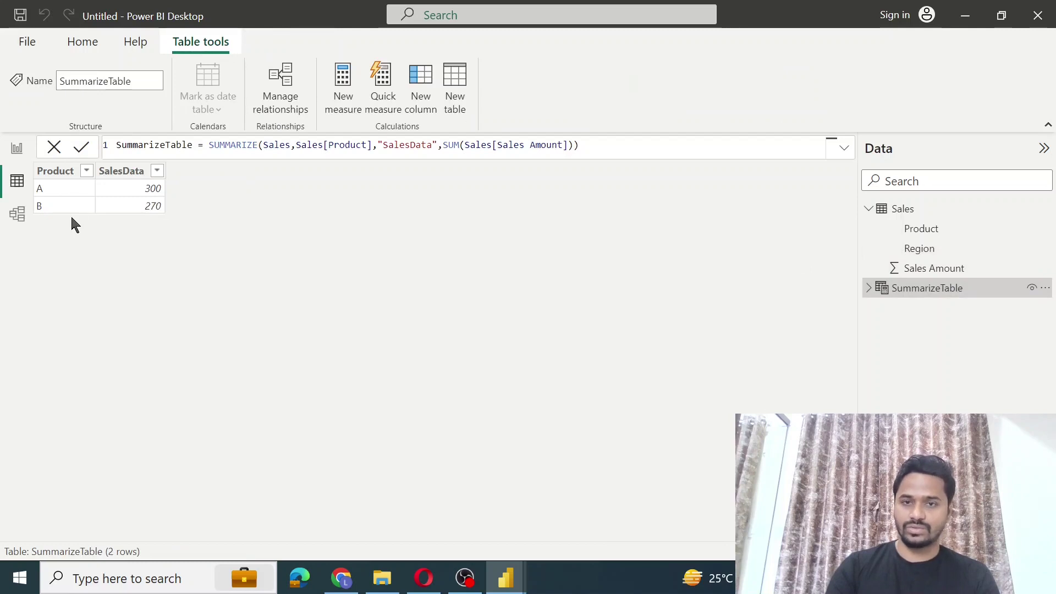
click(409, 145)
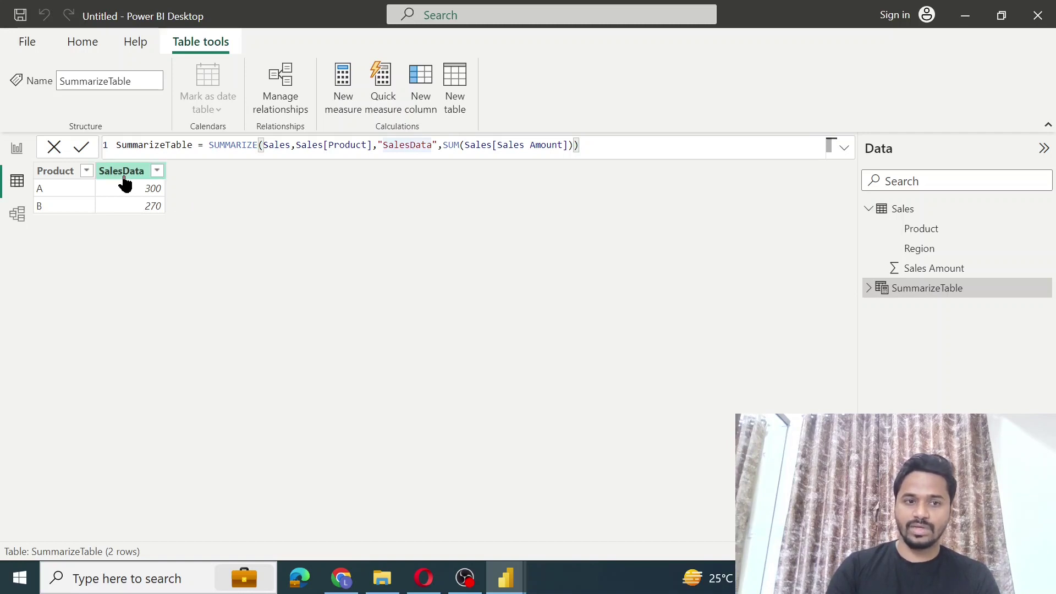
double_click(401, 145)
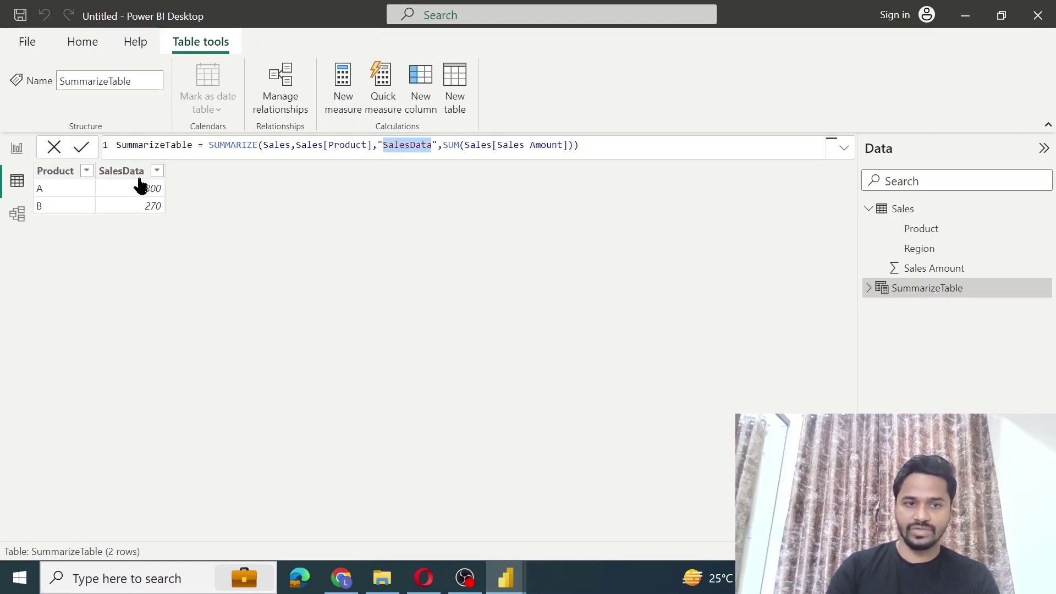
double_click(452, 144)
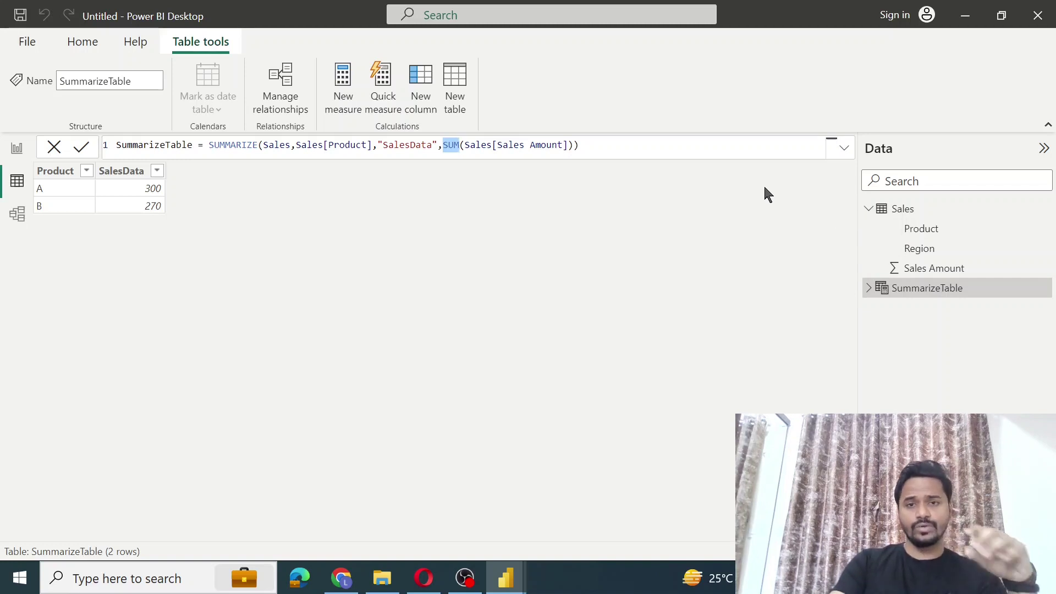
click(503, 263)
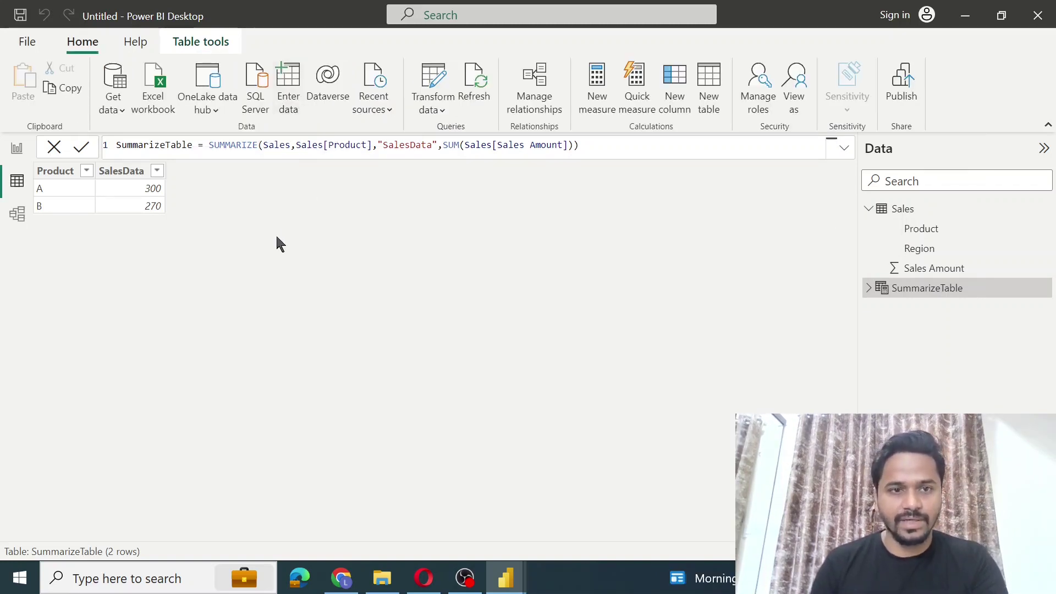
Step: Create another calculated table and name it SummarizeColumnTable in its formula
click(711, 88)
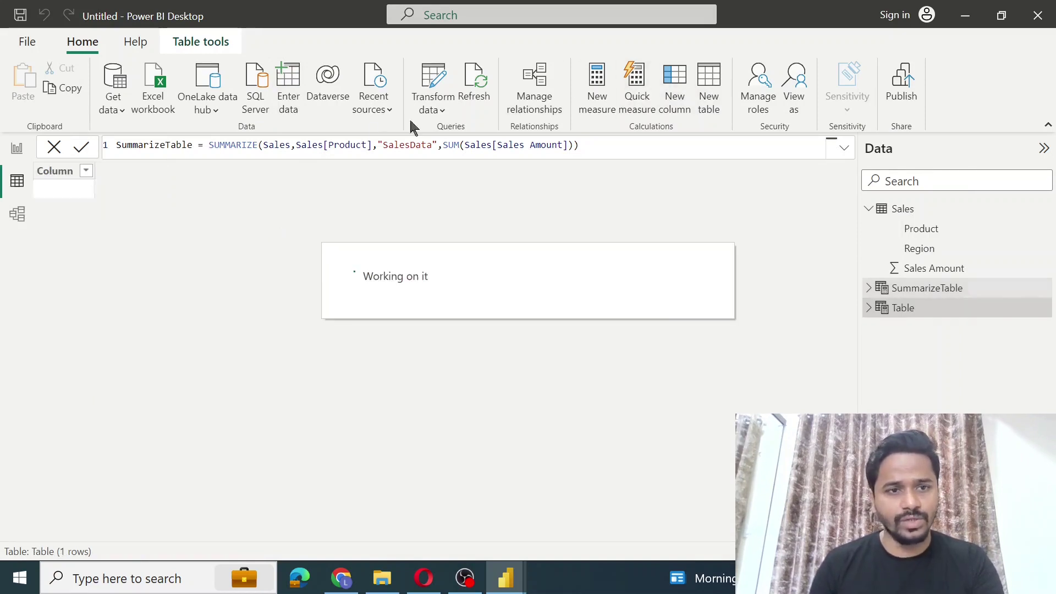
click(134, 144)
double_click(134, 145)
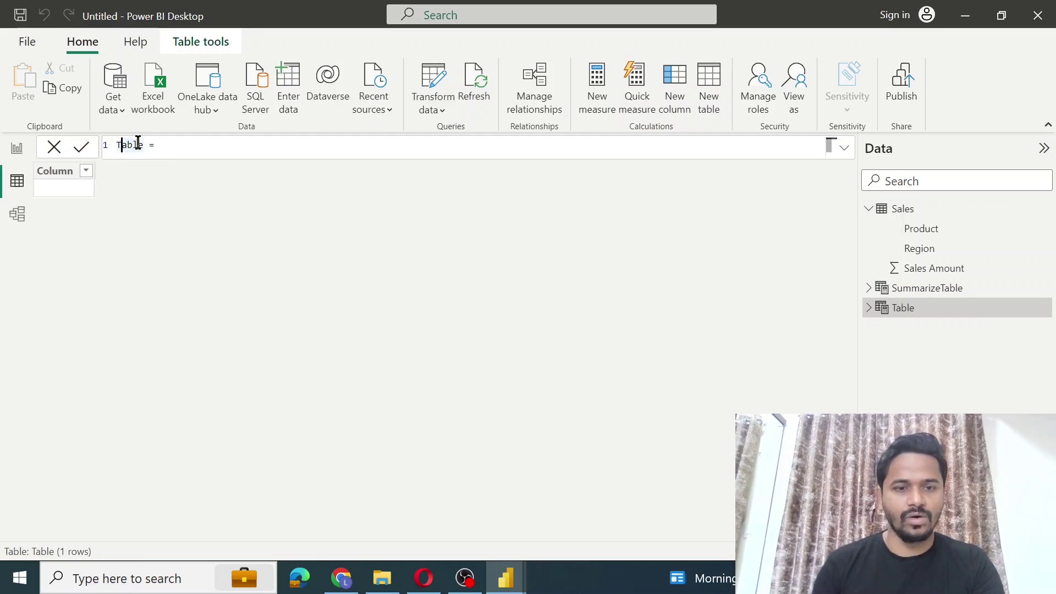
text(Summariz)
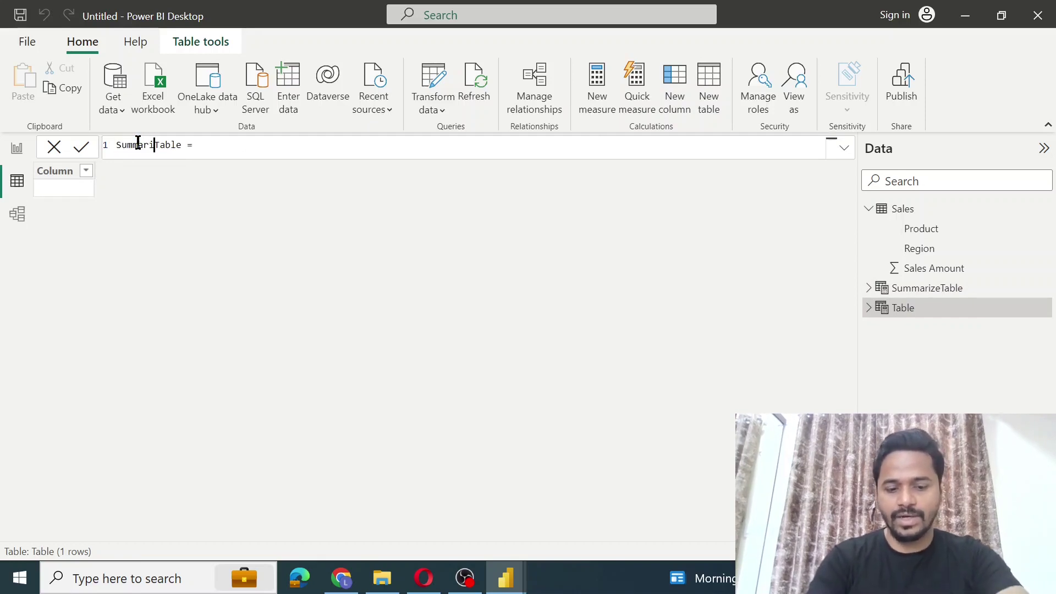
text(eColumn)
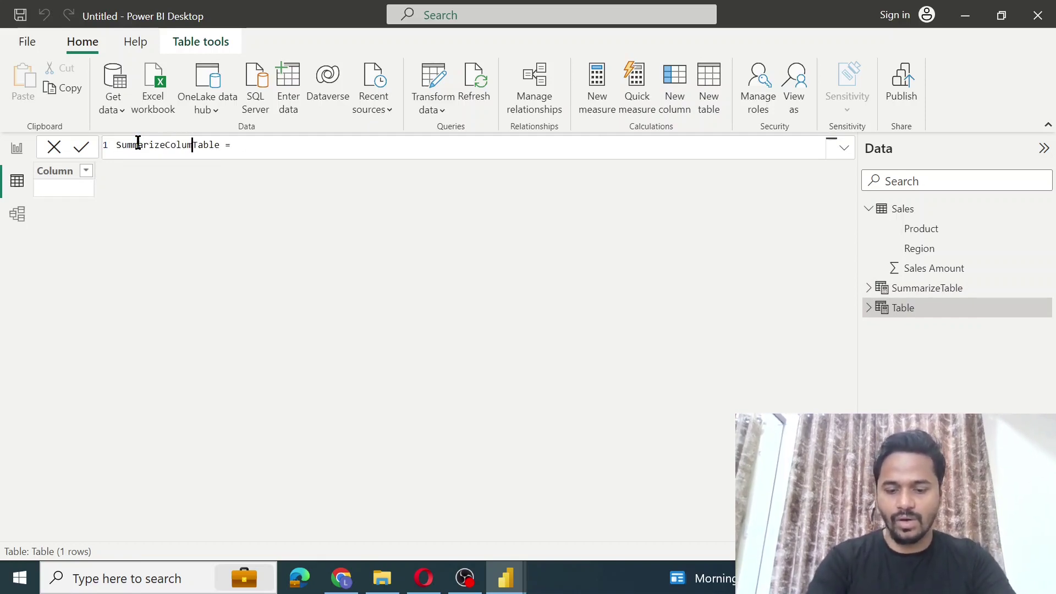
key(Right)
key(Right)
key(Right)
key(Right)
key(Right)
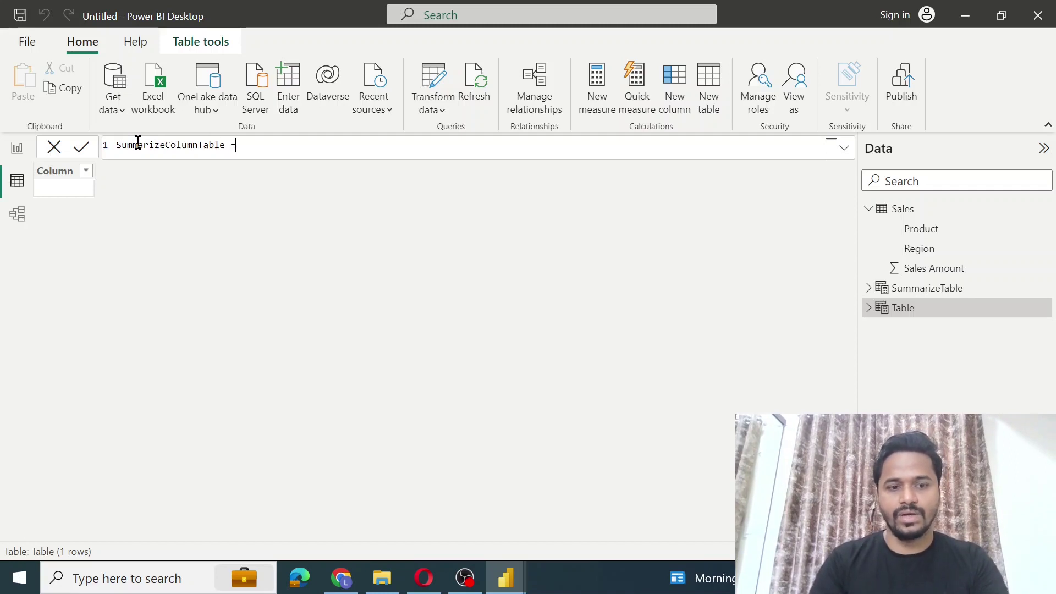
Step: Begin the SummarizeColumnTable formula with SUMMARIZECOLUMNS, grouped by Sales[Region]
text(summari)
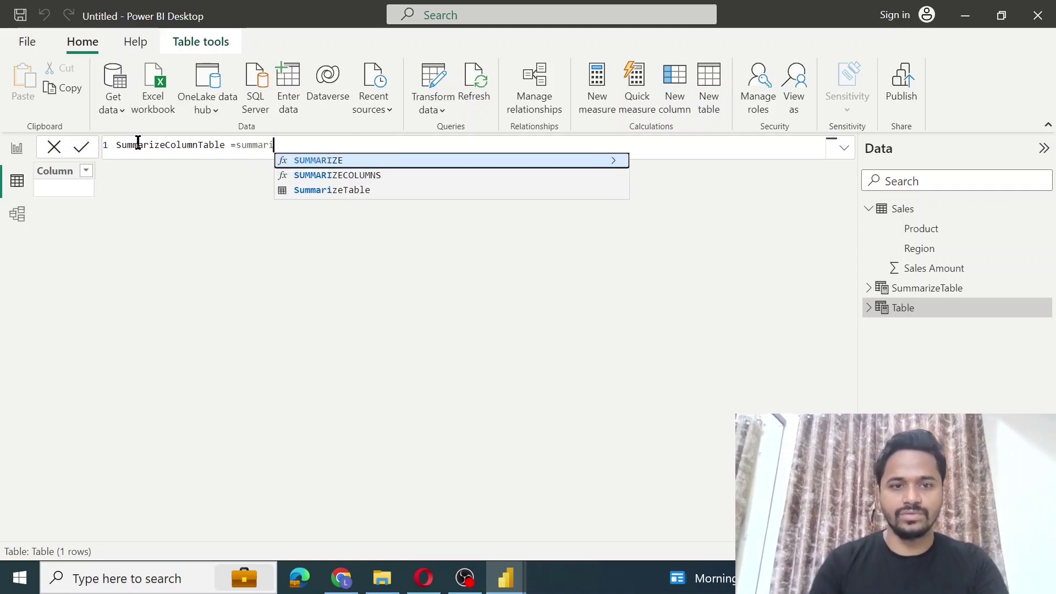
click(314, 174)
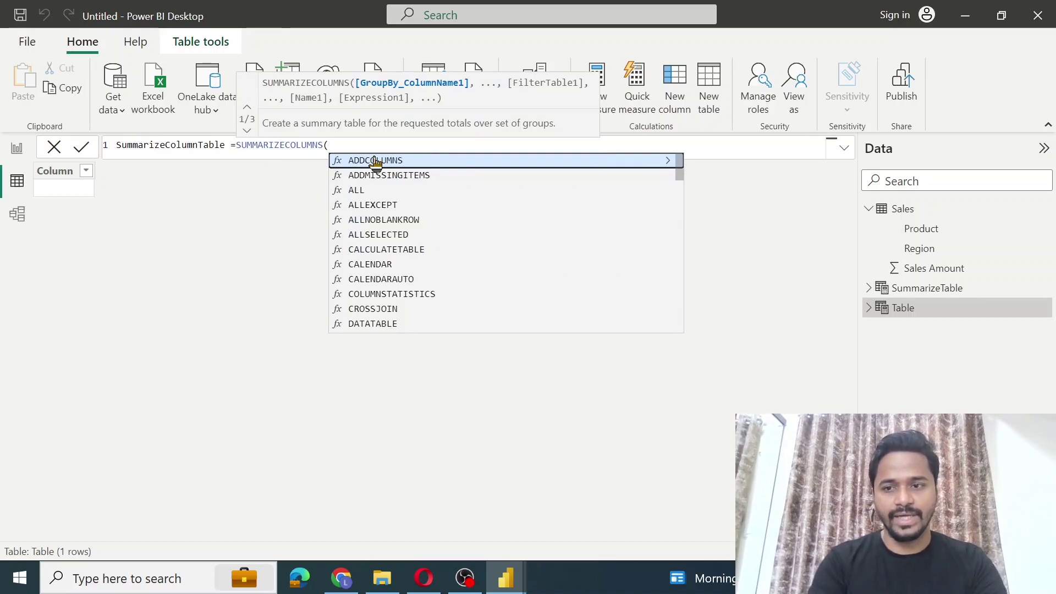
text(reg)
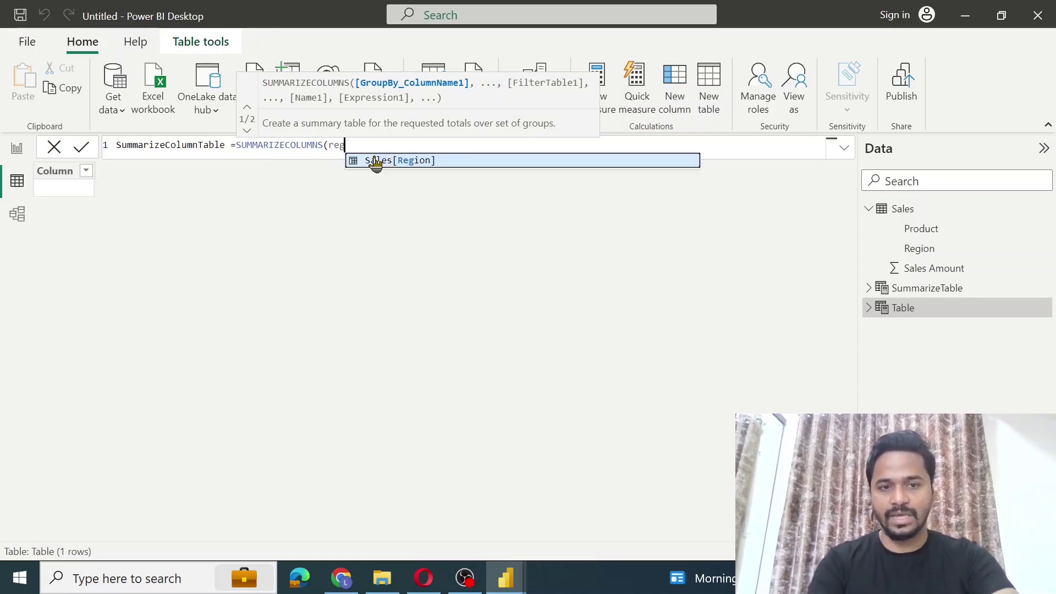
click(376, 161)
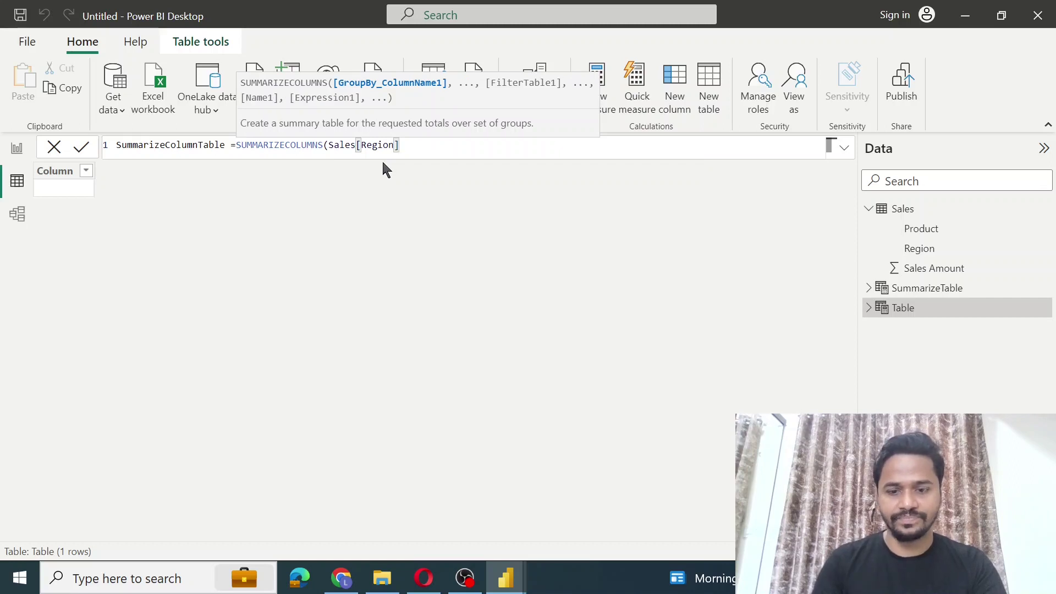
text(,)
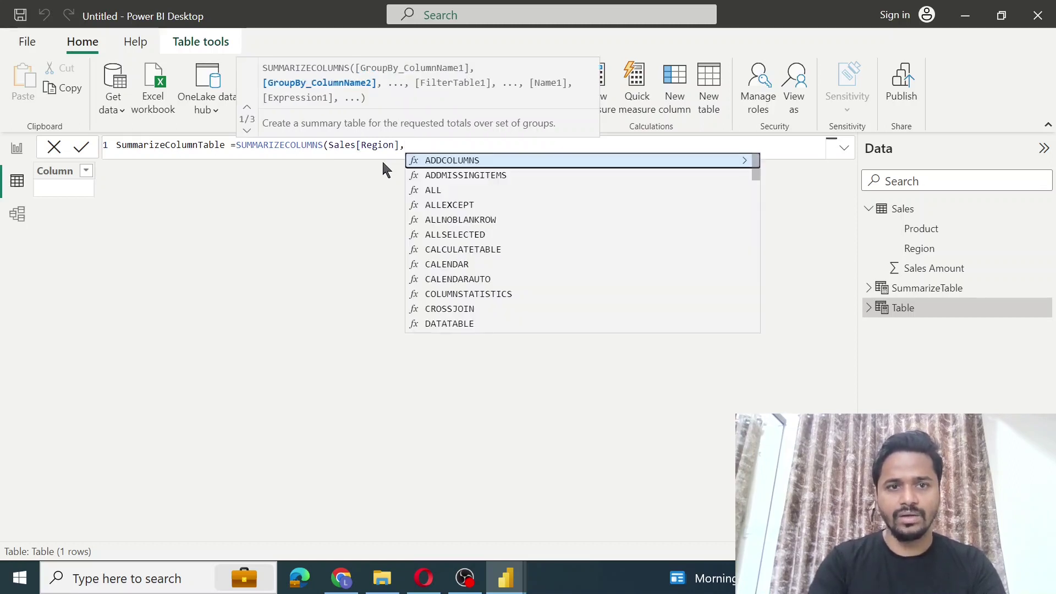
Step: Add "SalesRegion" as the name of the summary column in the SUMMARIZECOLUMNS formula
text("")
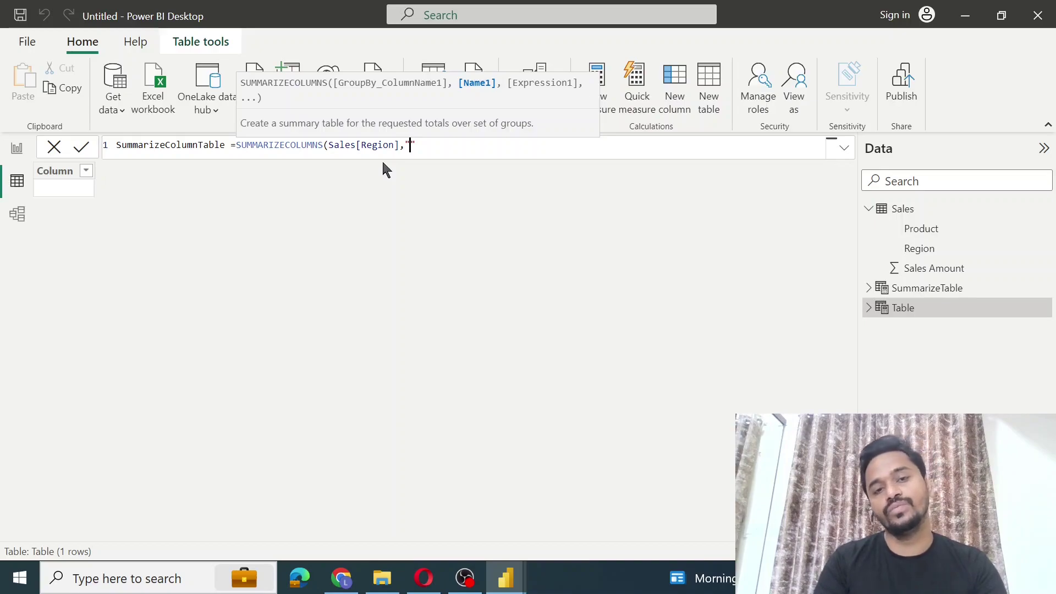
text(Ssles)
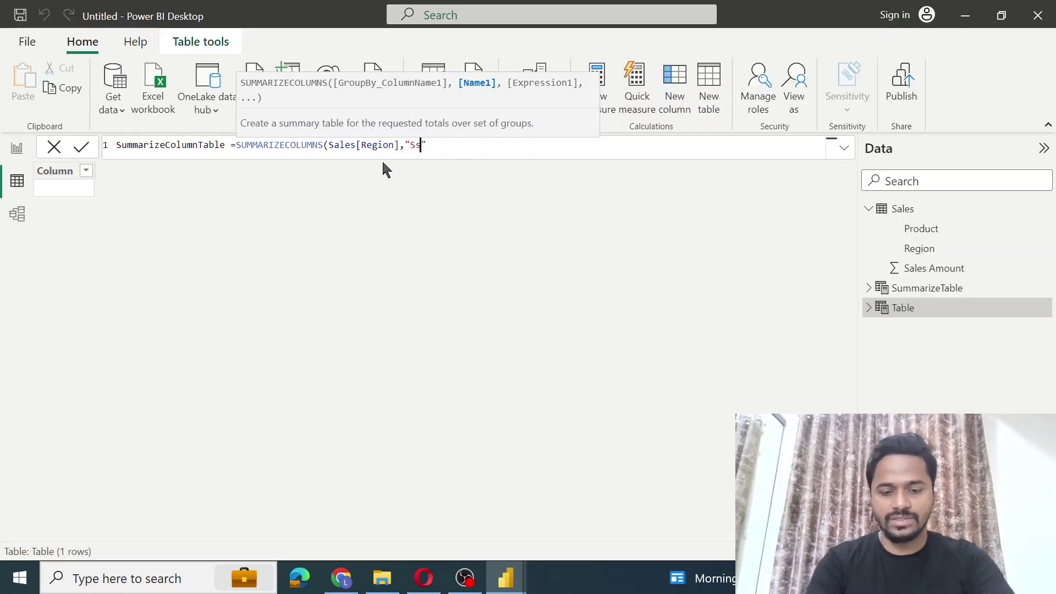
text(Regiu)
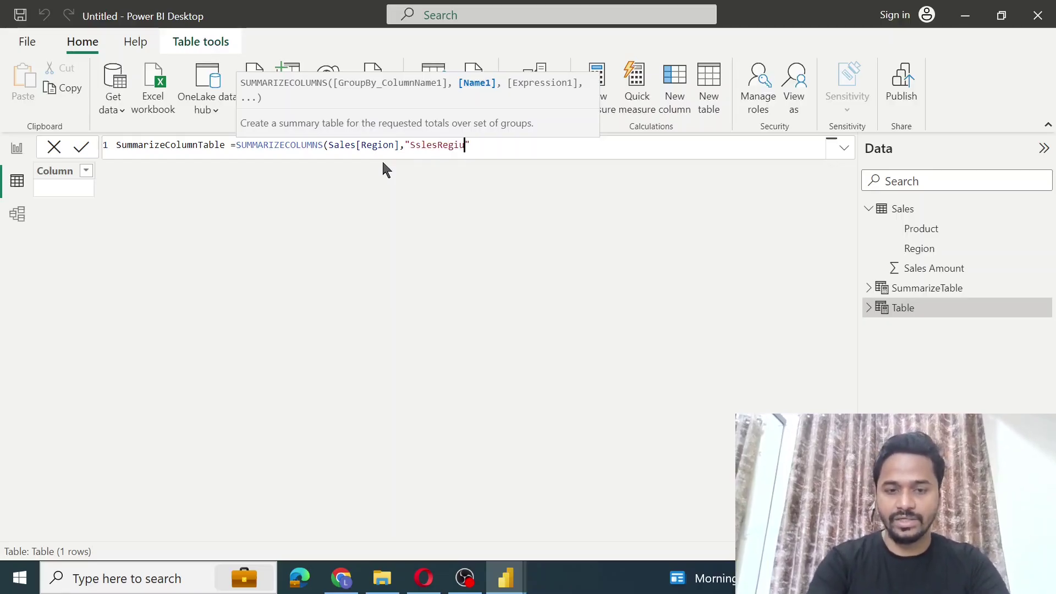
key(BackSpace)
text(on)
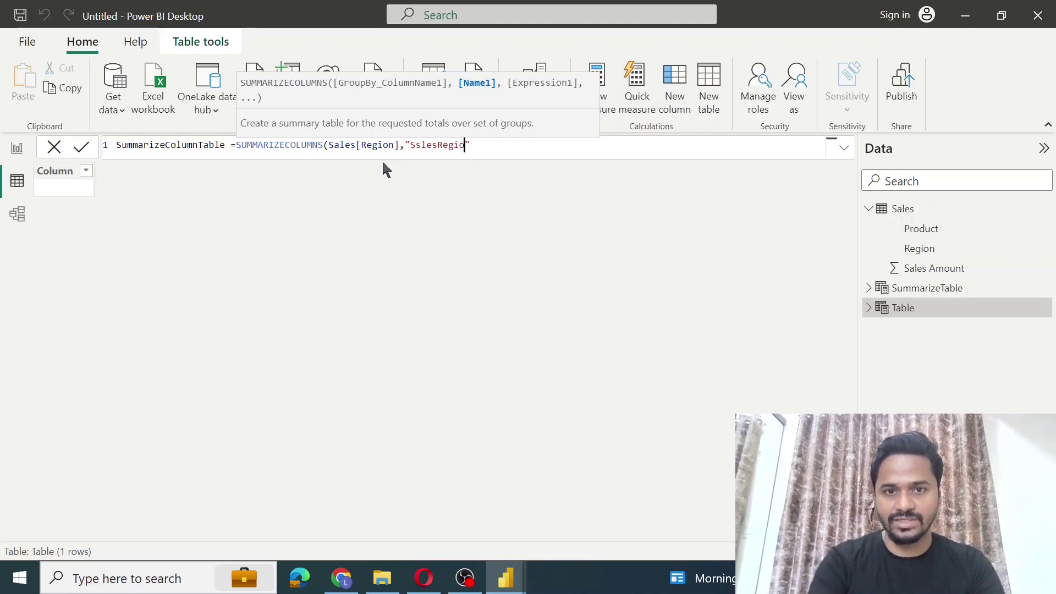
key(Left)
key(Left)
key(Left)
key(Left)
key(Left)
key(Left)
key(Left)
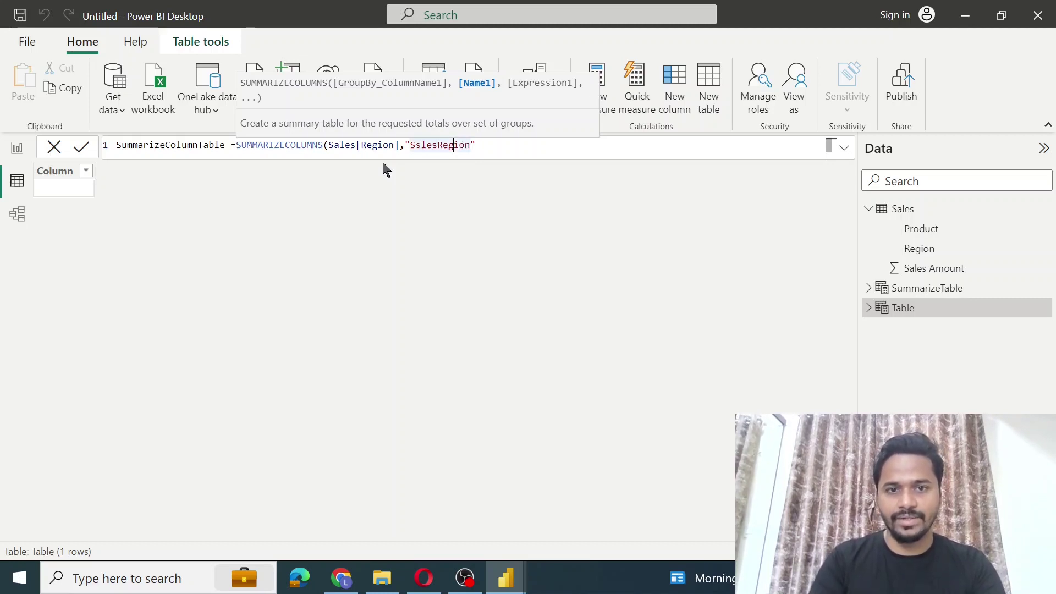
key(BackSpace)
text(a)
key(Right)
key(Right)
key(Right)
key(Right)
key(Right)
key(Right)
key(Right)
key(Right)
key(Right)
key(Right)
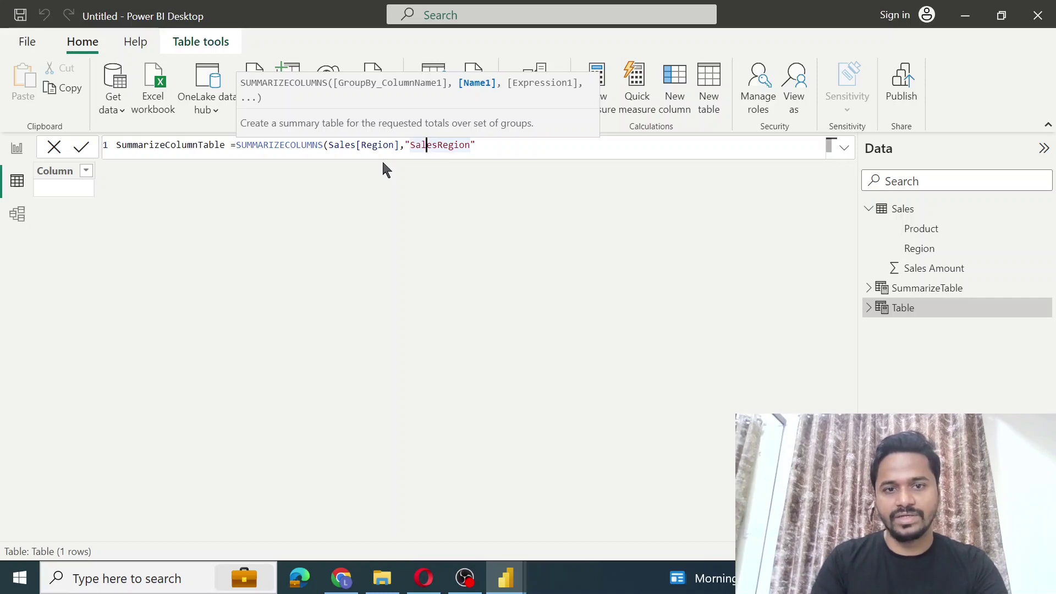
Step: Complete the SUMMARIZECOLUMNS formula with SUM(Sales[Sales Amount]), commit it, and compare the resulting table with SummarizeTable
text(,)
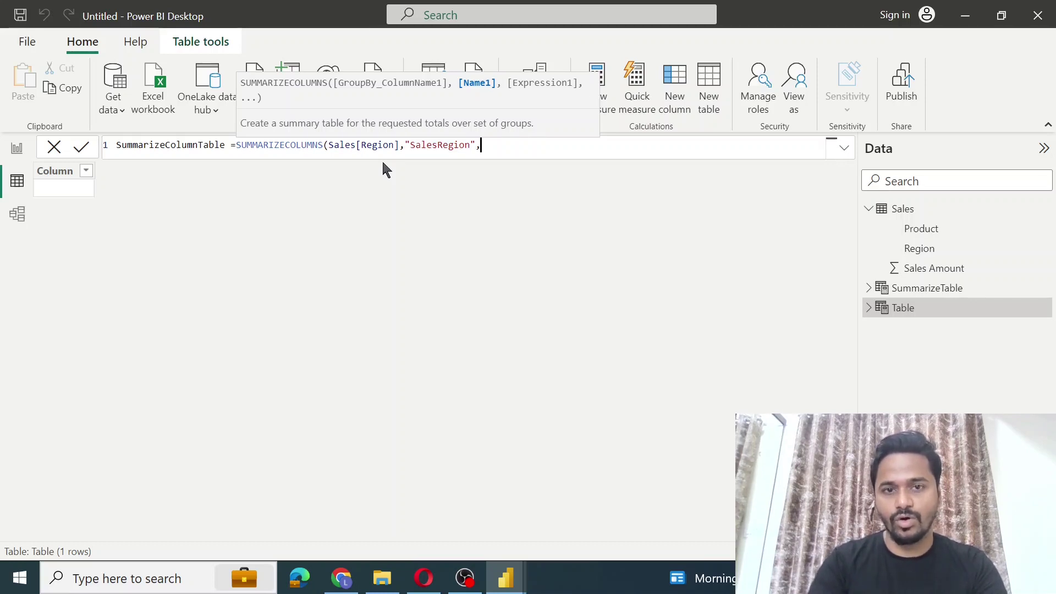
text(sum)
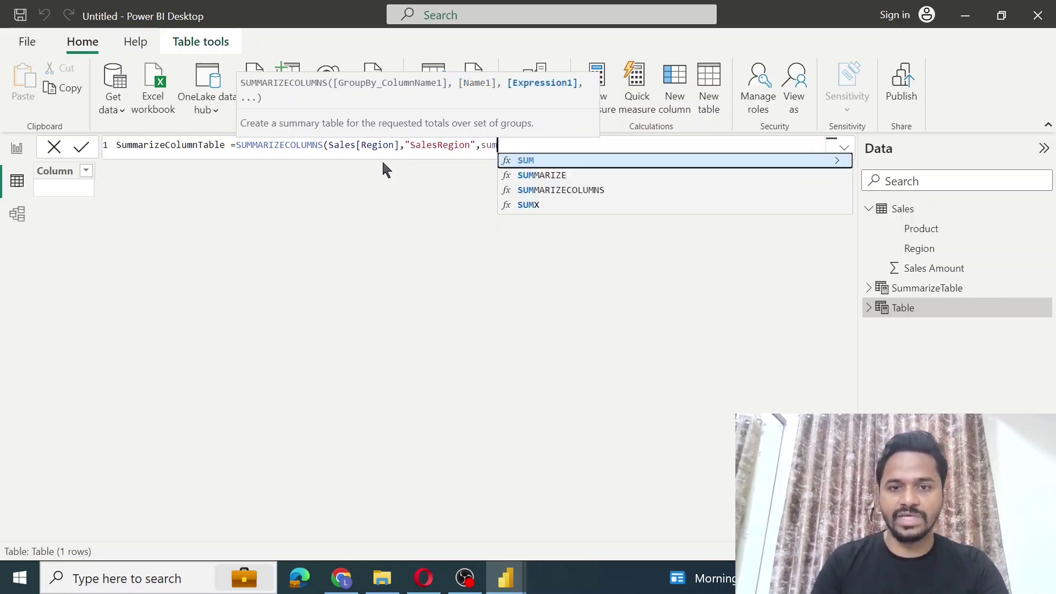
click(531, 162)
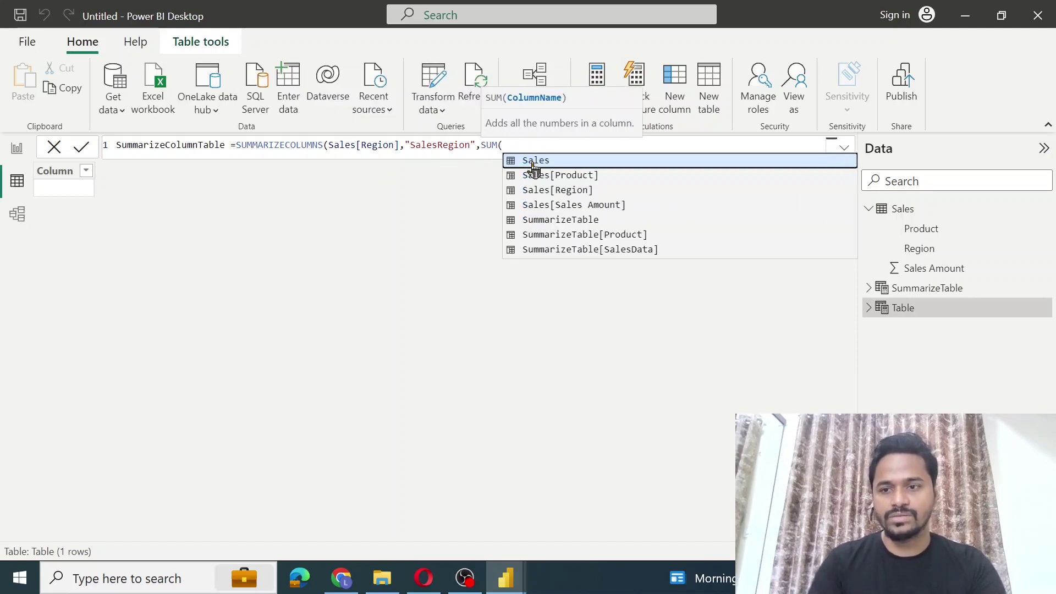
text(sal)
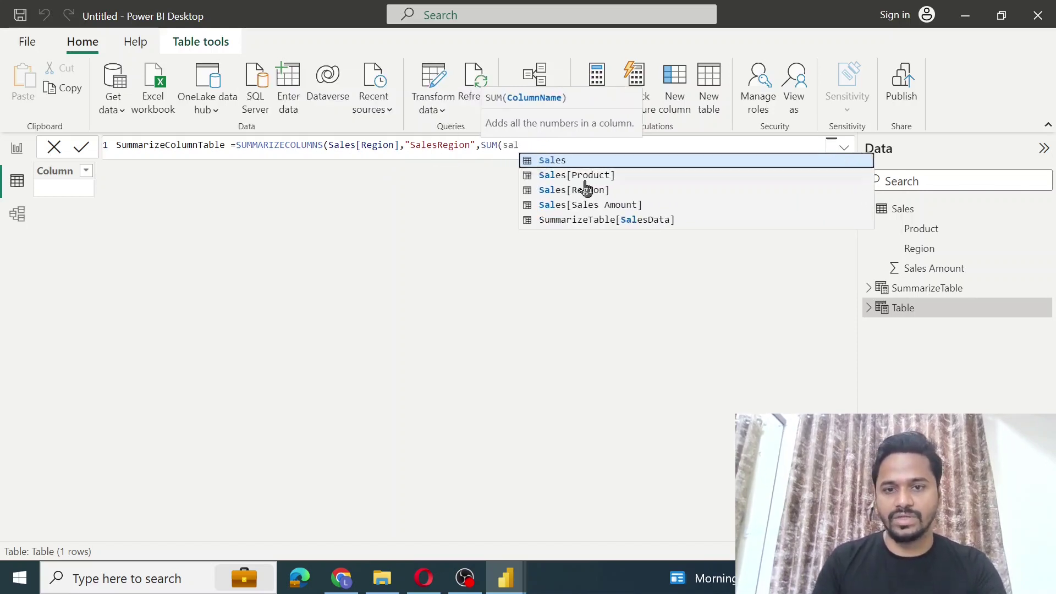
click(604, 208)
text())
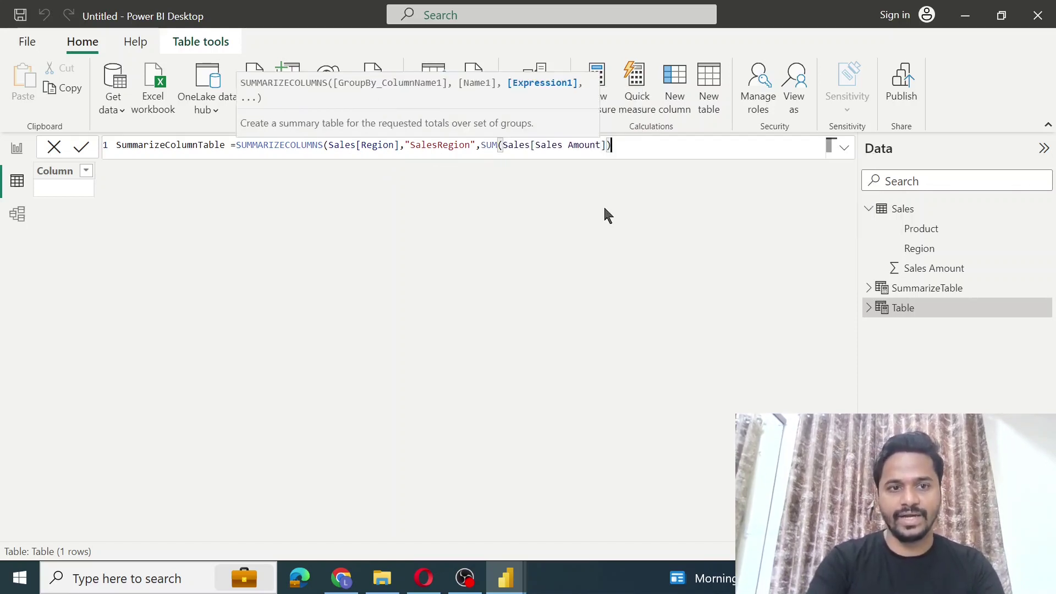
text())
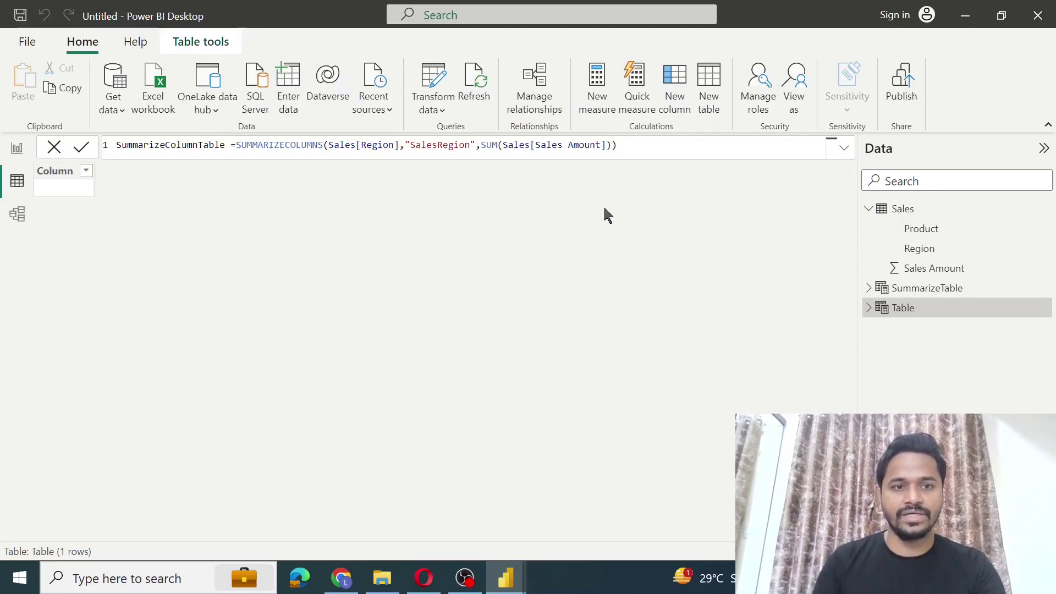
key(Return)
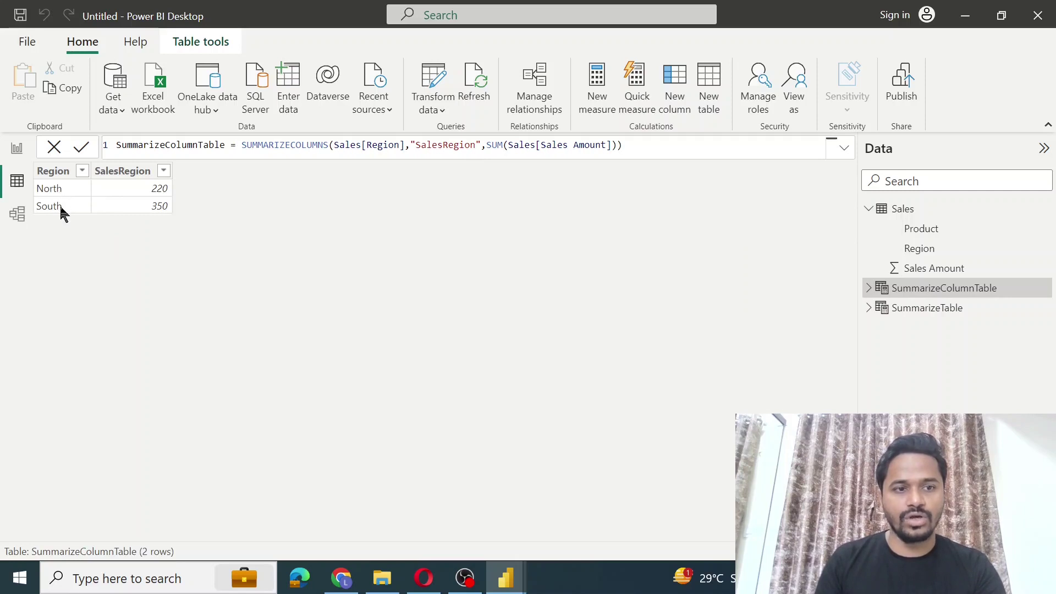
click(923, 308)
click(924, 287)
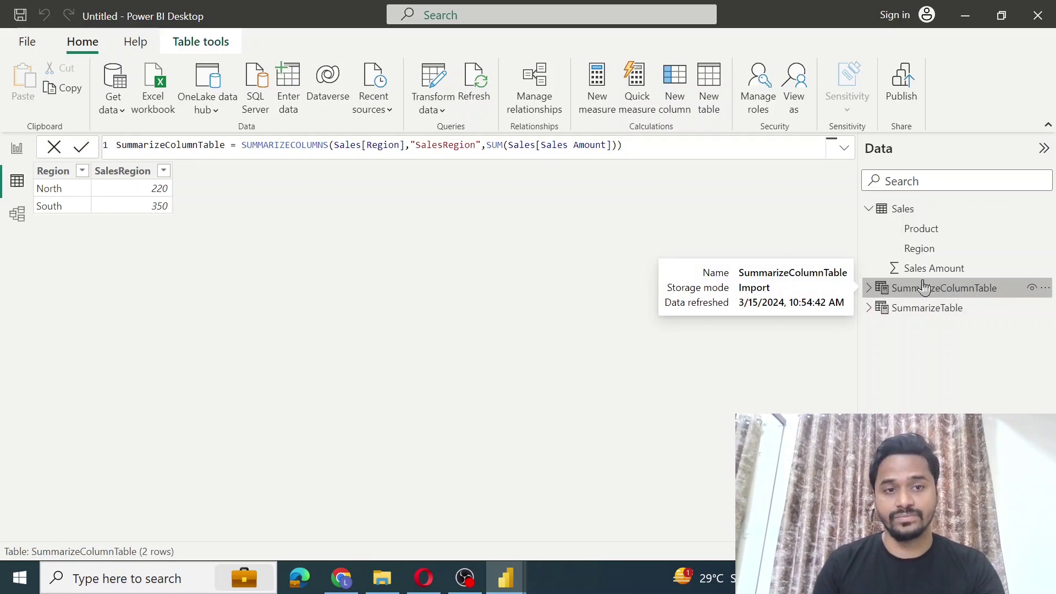
Step: Create a new measure from the report view and name it summarizeMeasure in its formula
click(17, 150)
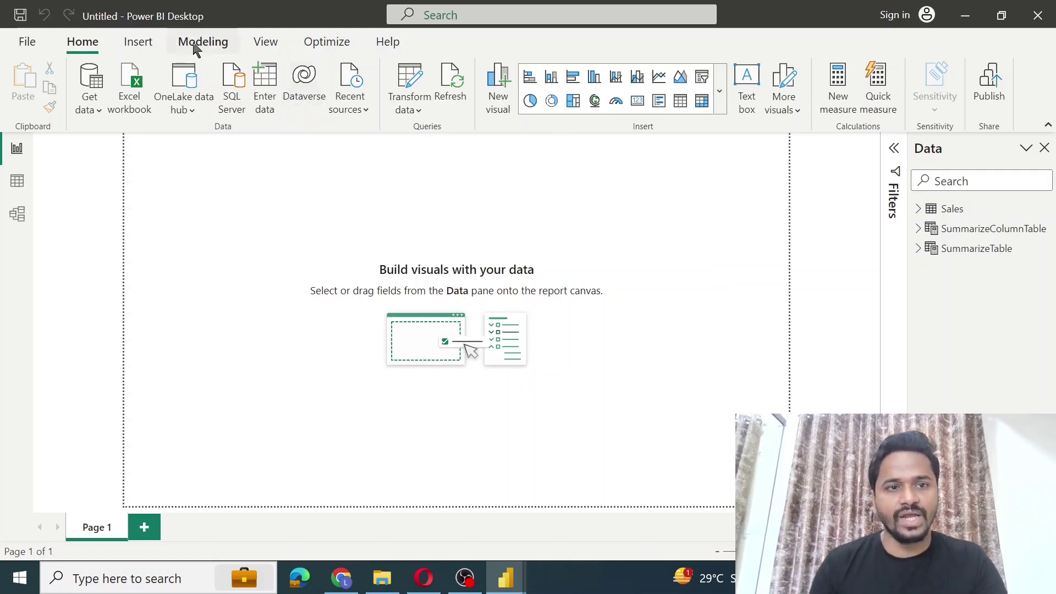
click(196, 49)
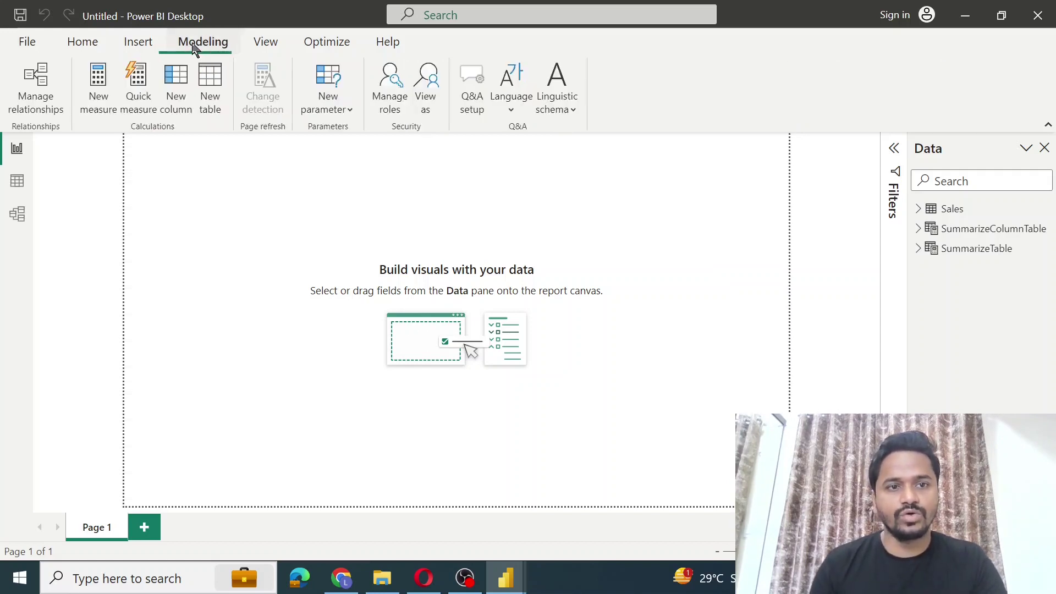
click(99, 90)
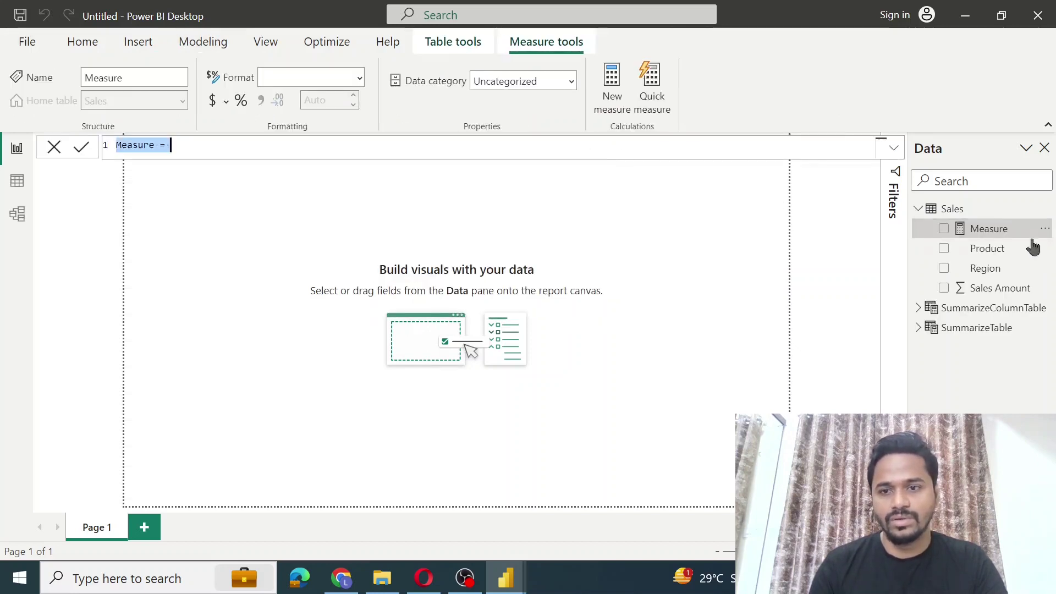
click(128, 146)
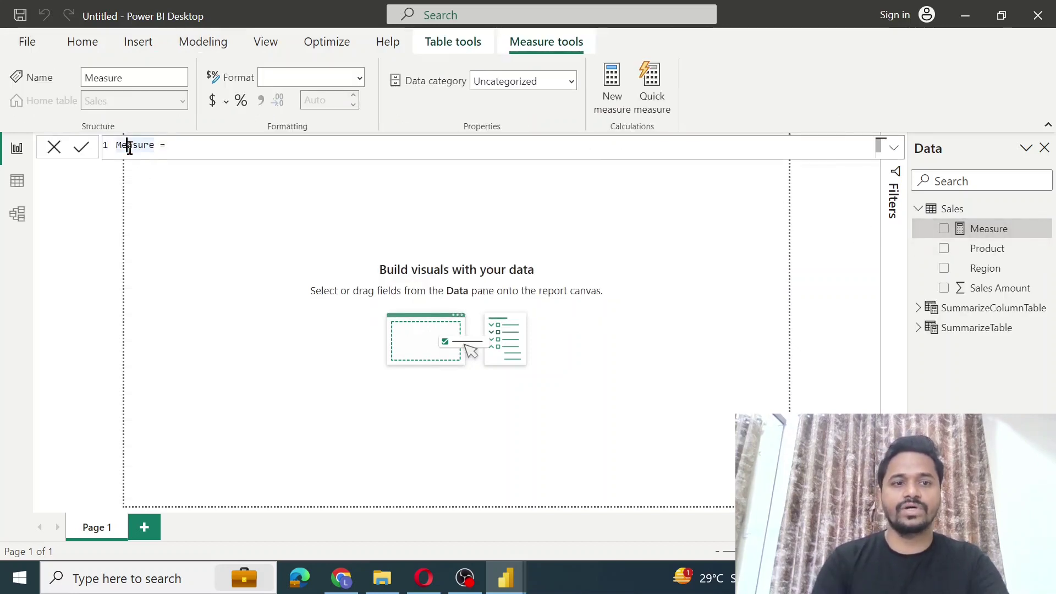
key(Left)
key(Left)
text(summari)
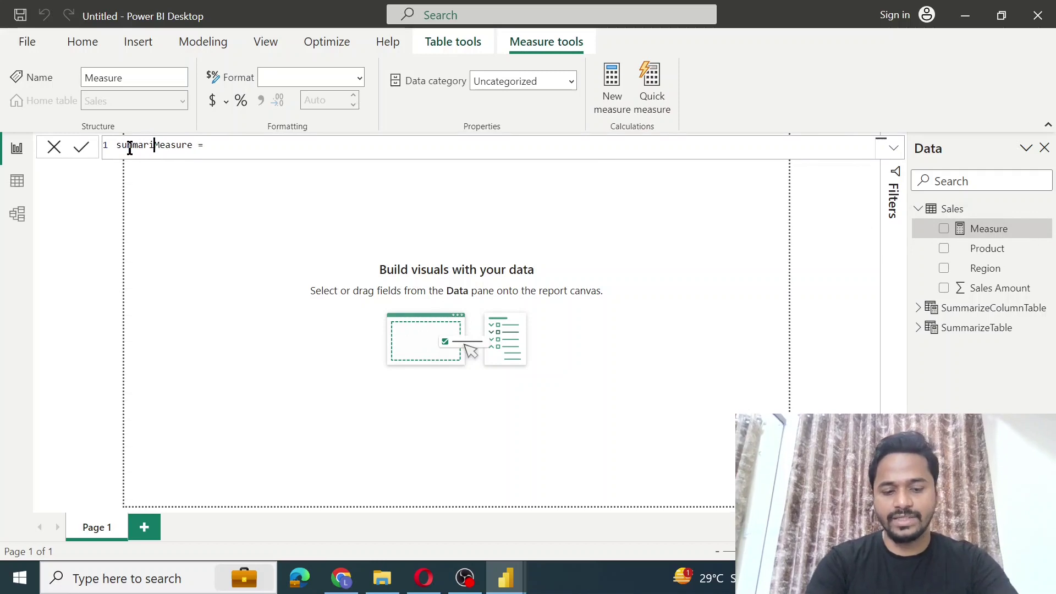
text(zeMea)
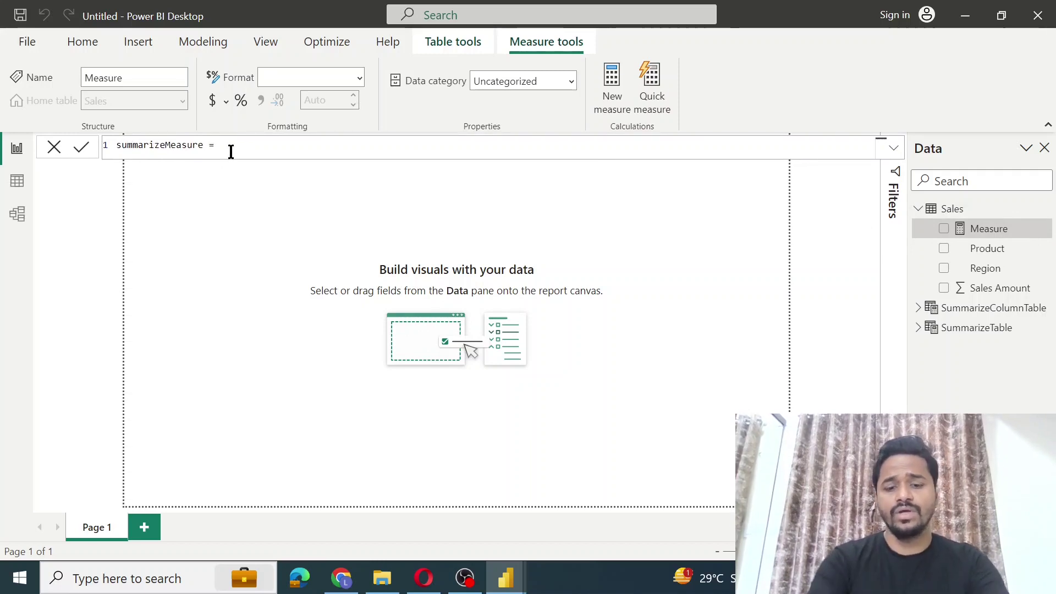
Step: Begin the summarizeMeasure formula with SUMMARIZE on the Sales table, grouped by Sales[Product]
text(sure = summ)
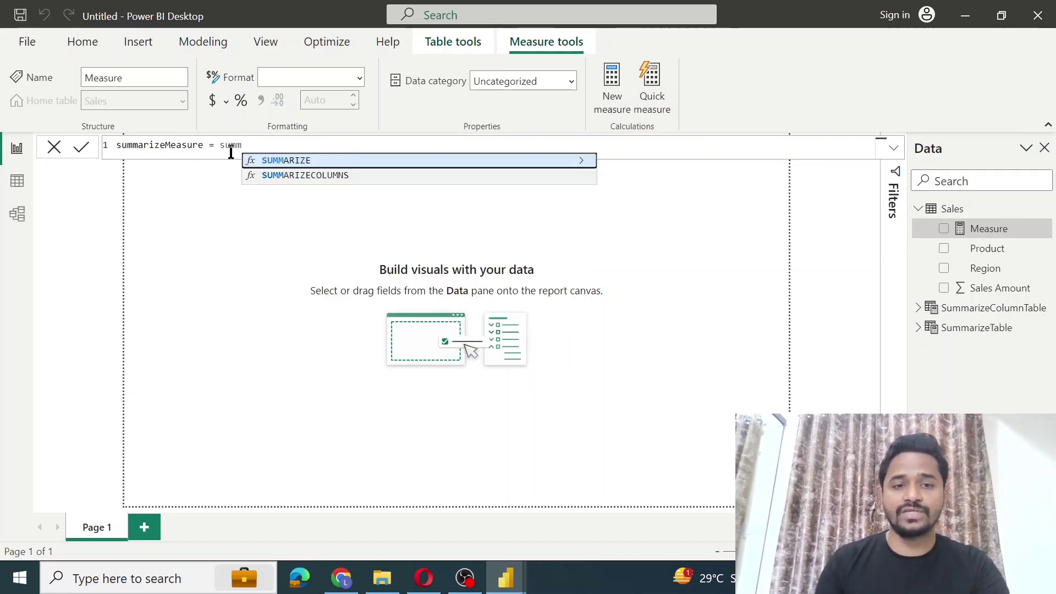
click(282, 163)
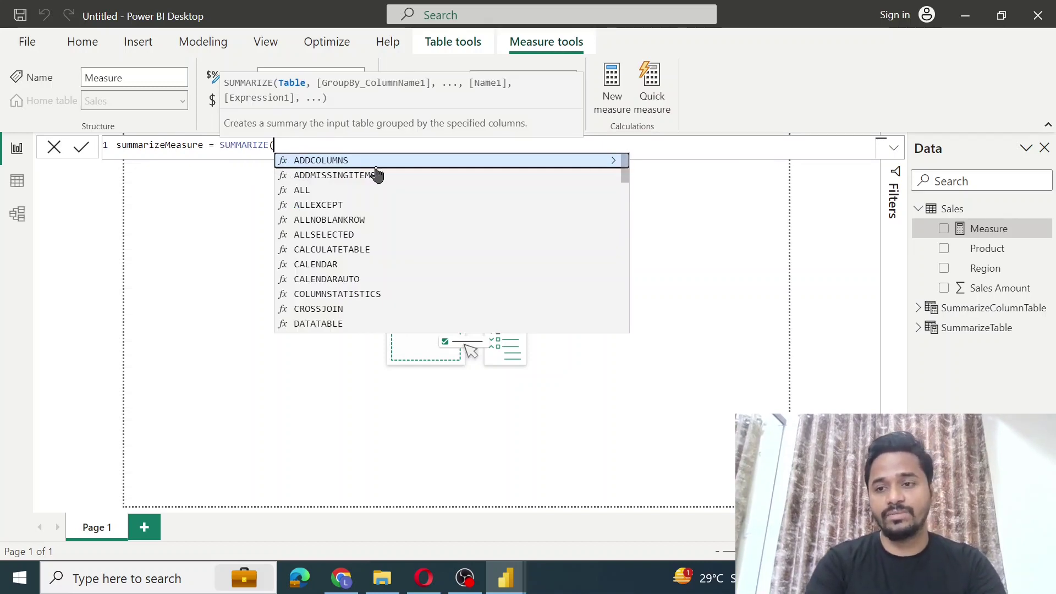
text(sal)
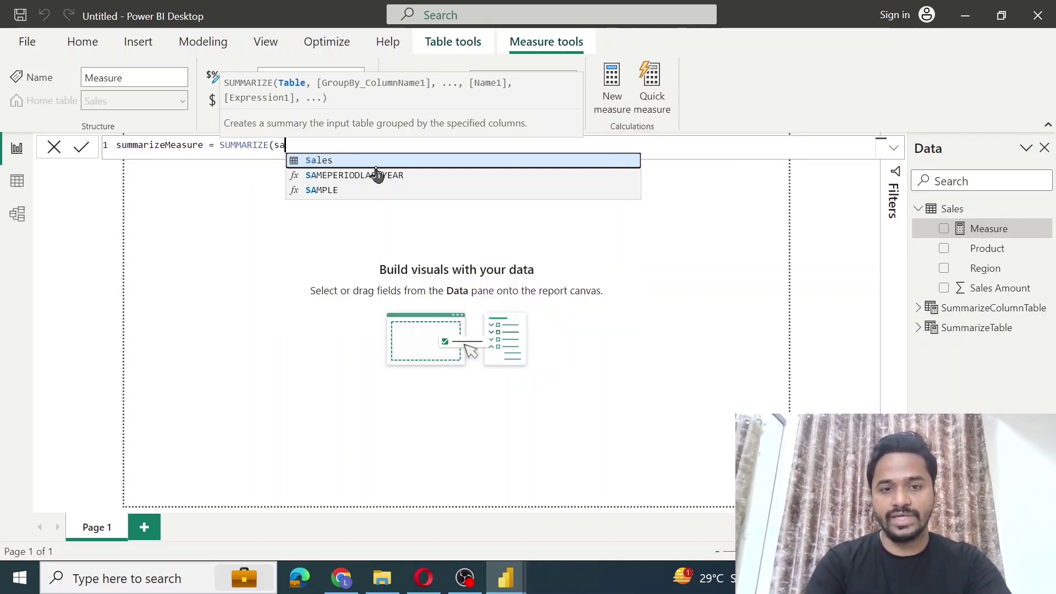
click(378, 164)
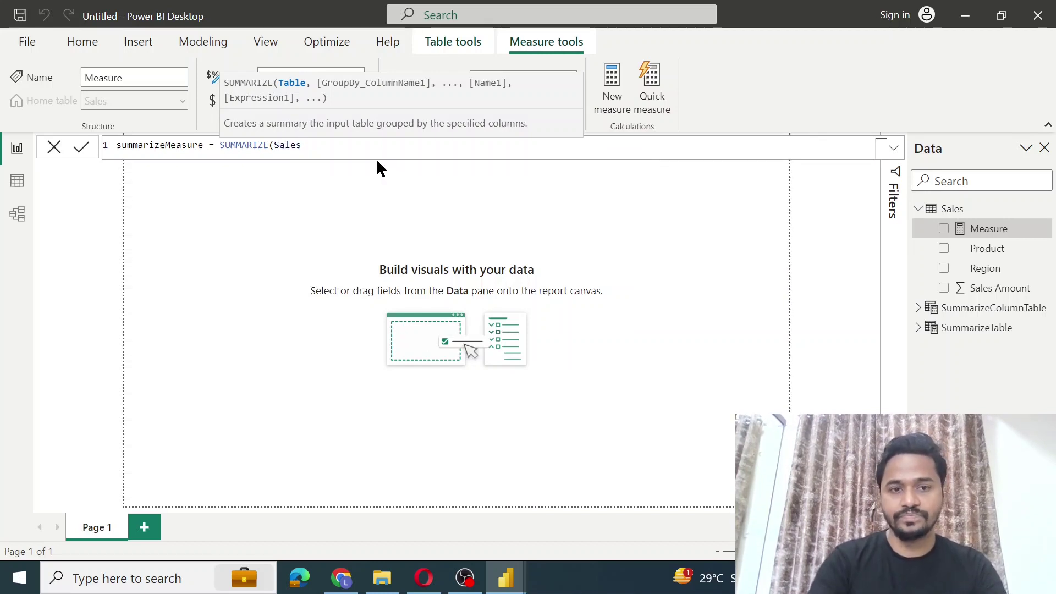
text(,)
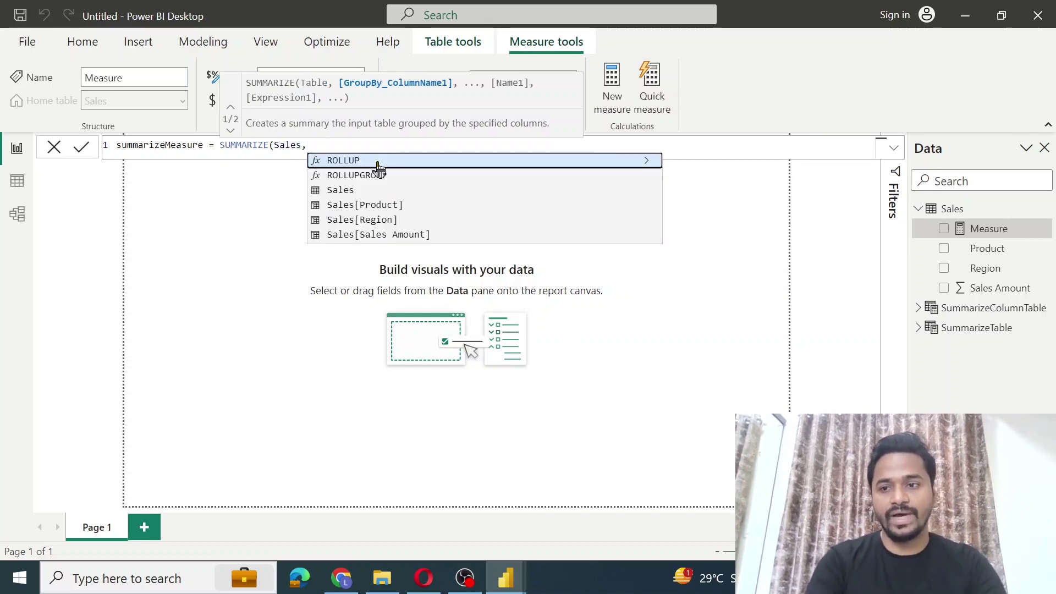
text(prod)
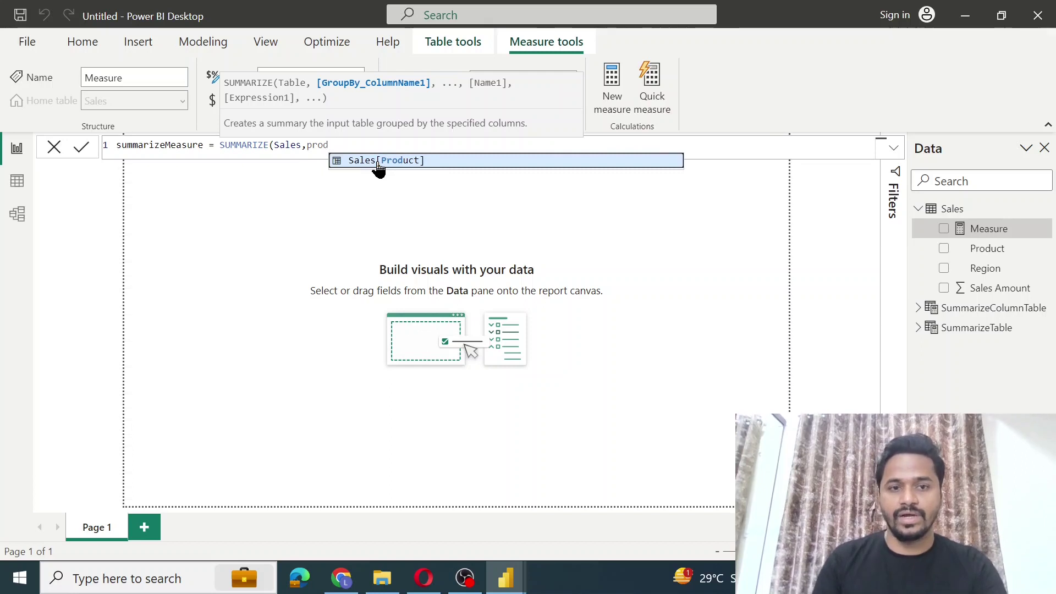
click(378, 161)
Step: Try completing the summarizeMeasure formula with the column name "SalesProduct" and the expression SUM(Sales[Sales Amount]), and commit it
text(,")
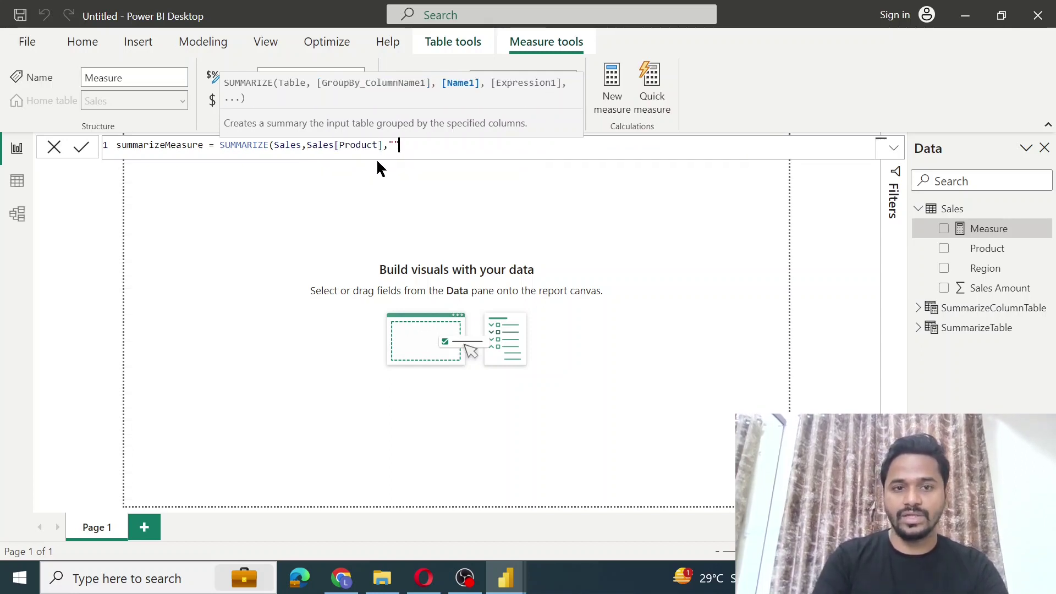
text(SalesProduct)
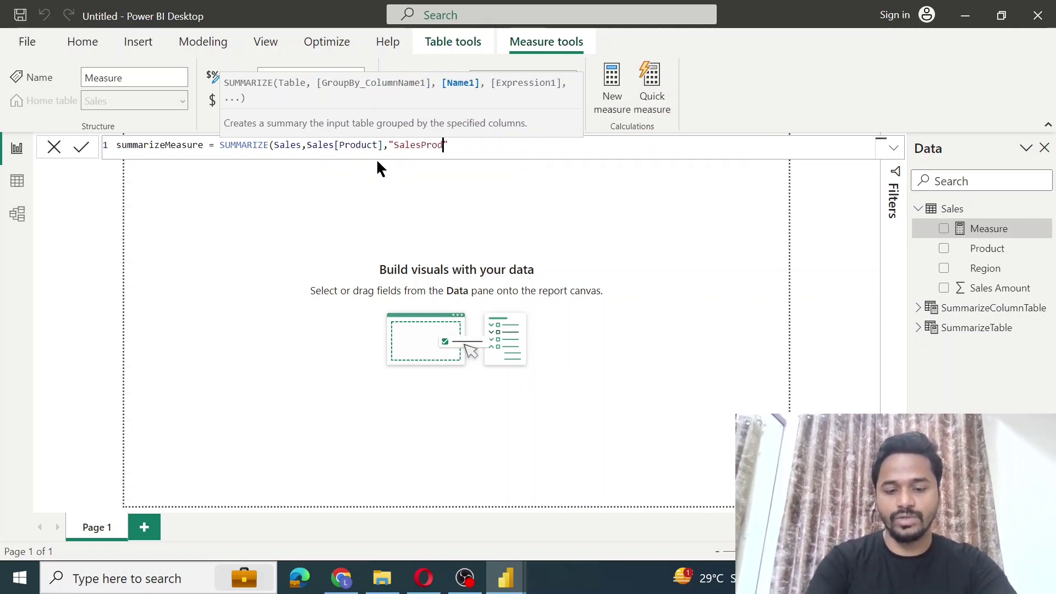
text(",)
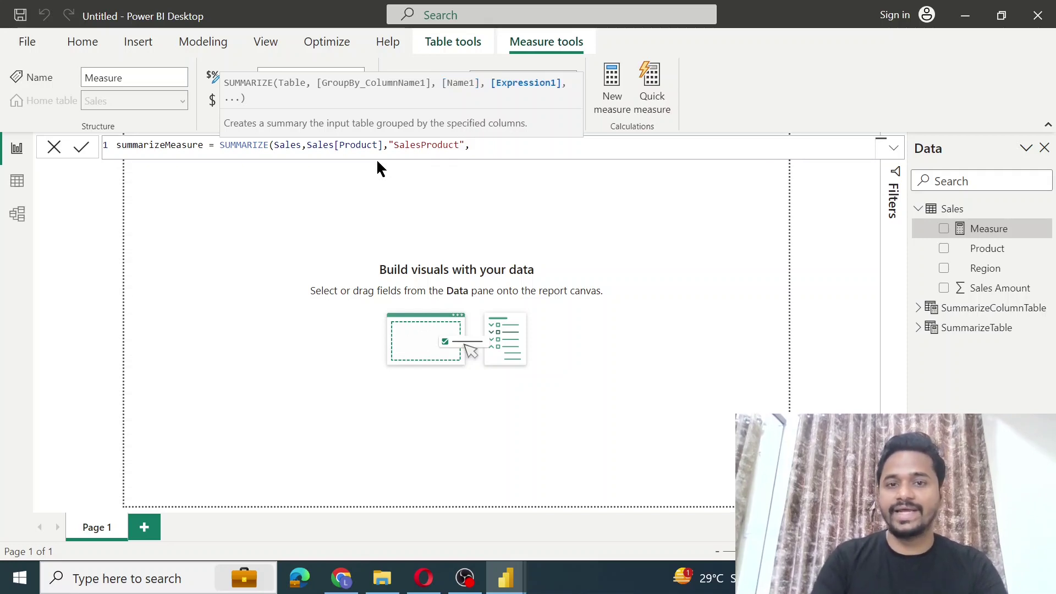
text(sum)
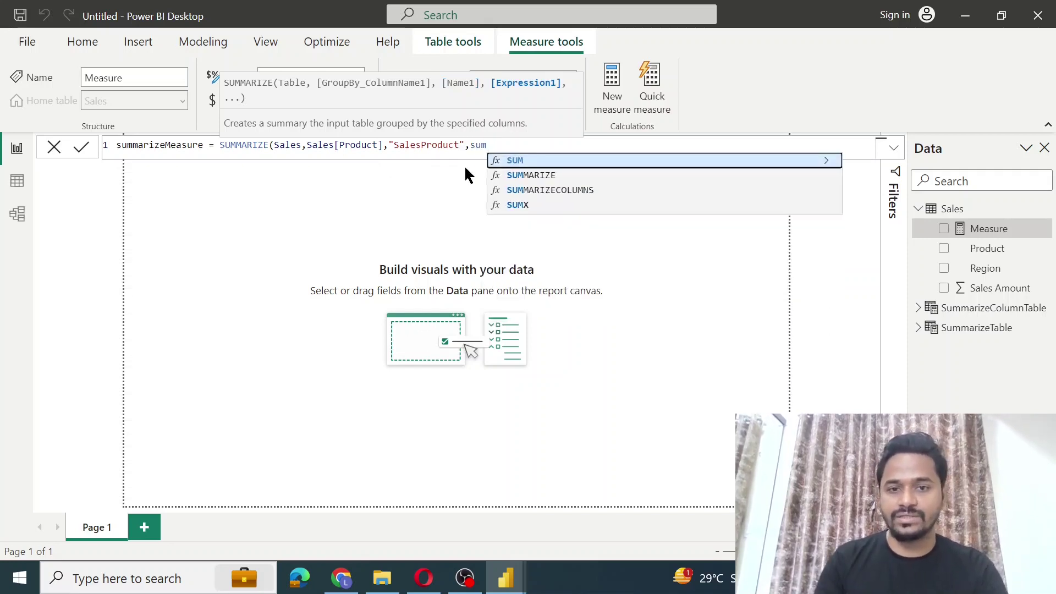
click(519, 160)
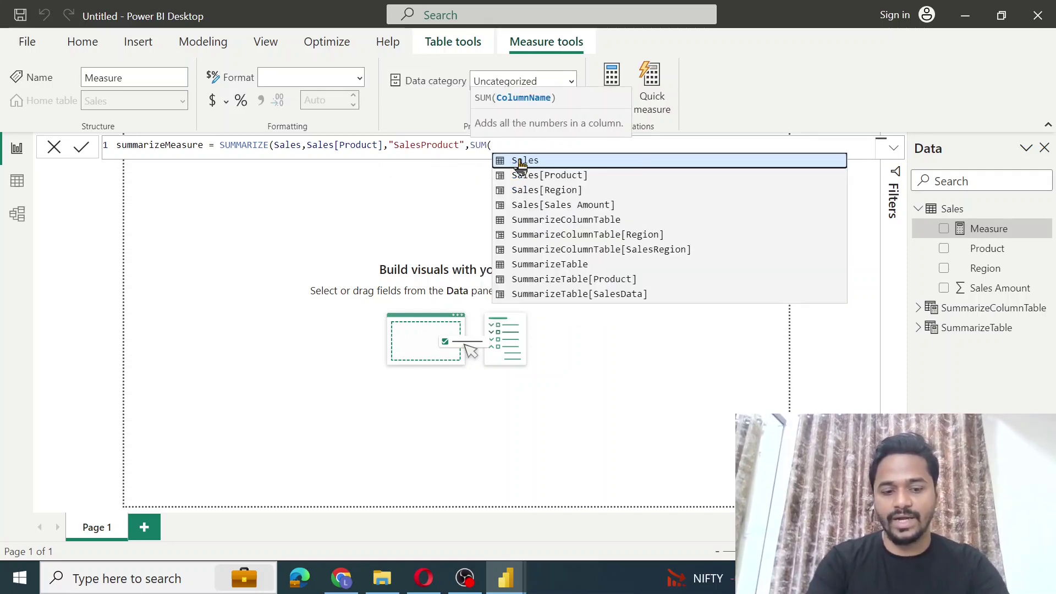
text(sal)
click(600, 204)
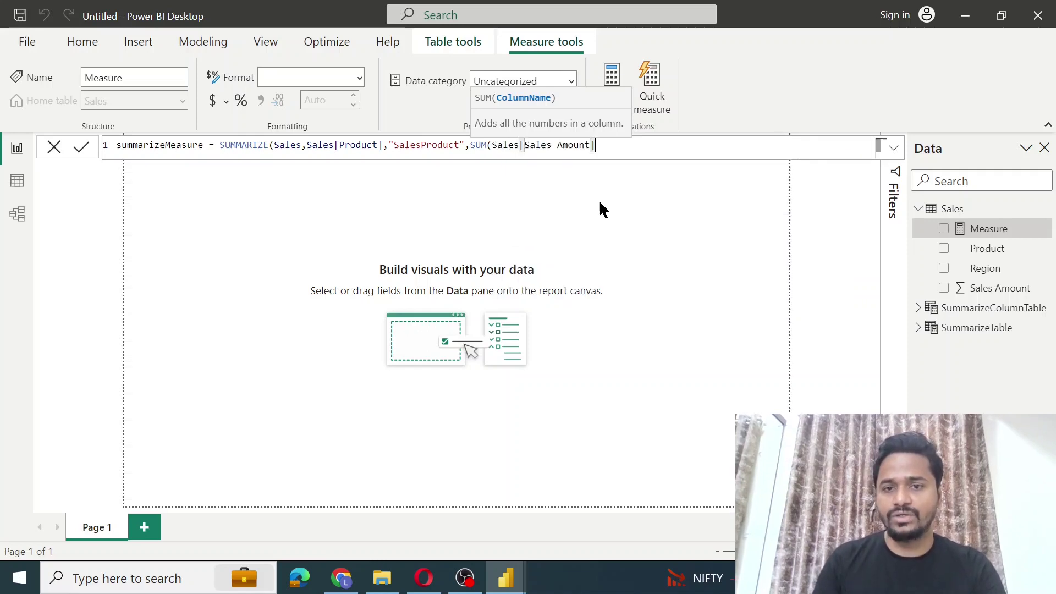
text())
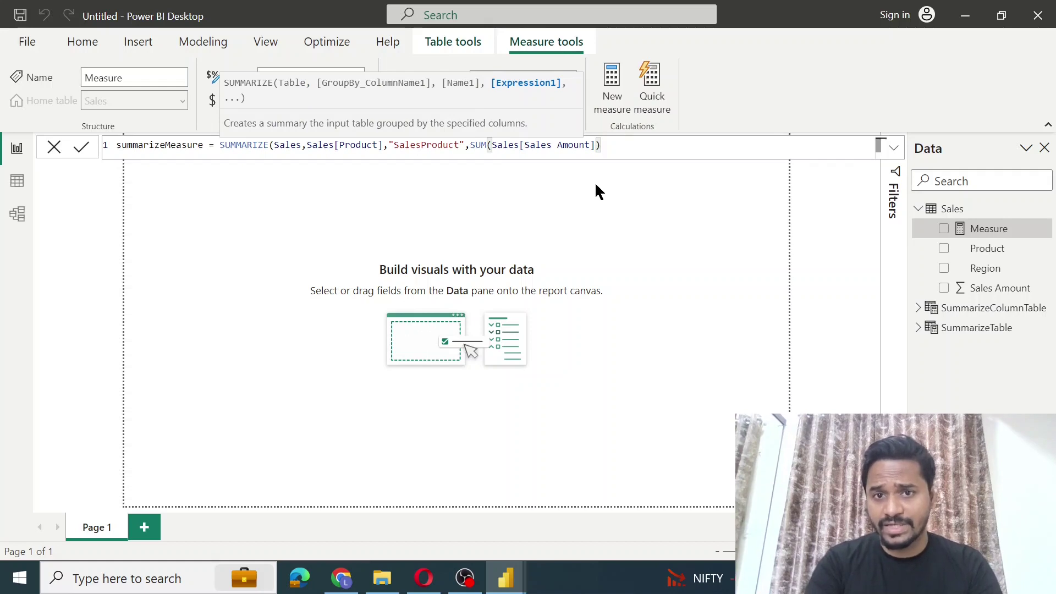
text())
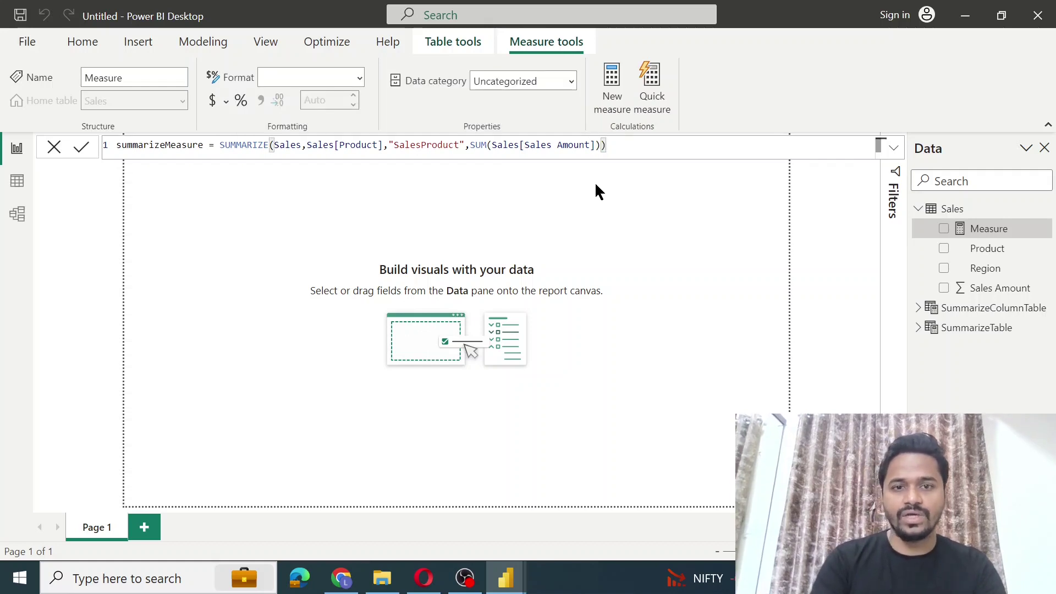
key(Return)
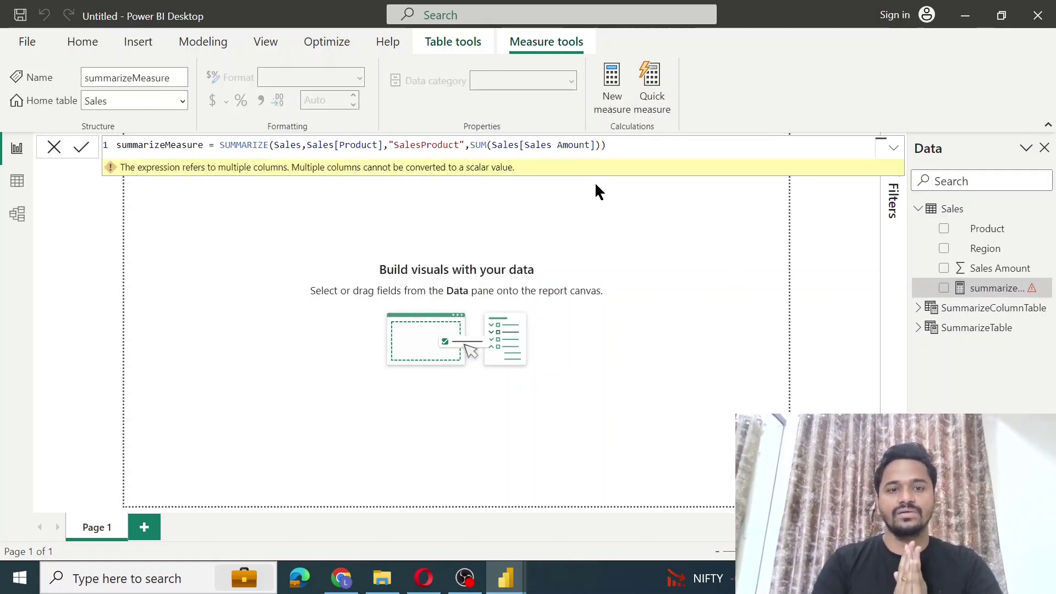
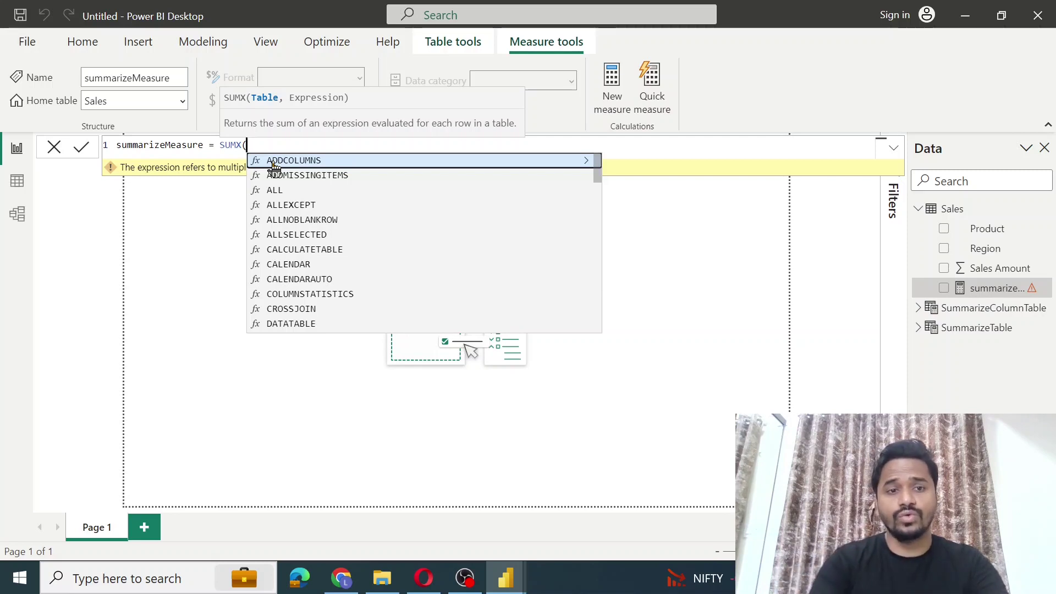
Step: Nest SUMMARIZE inside SUMX in the summarizeMeasure formula, using the Sales table grouped by Sales[Product]
text(summ)
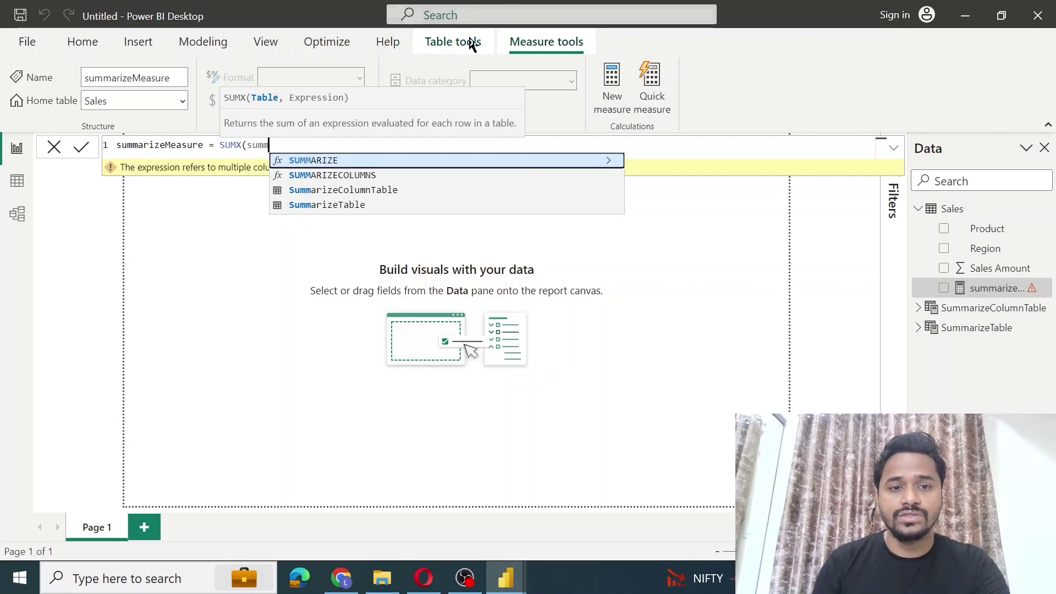
click(325, 160)
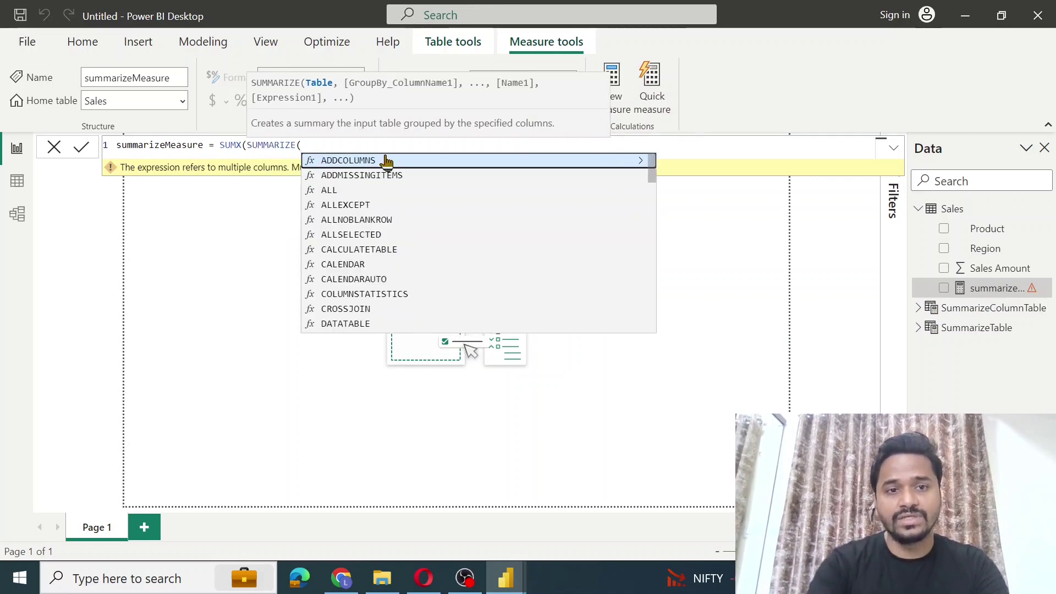
text(sal)
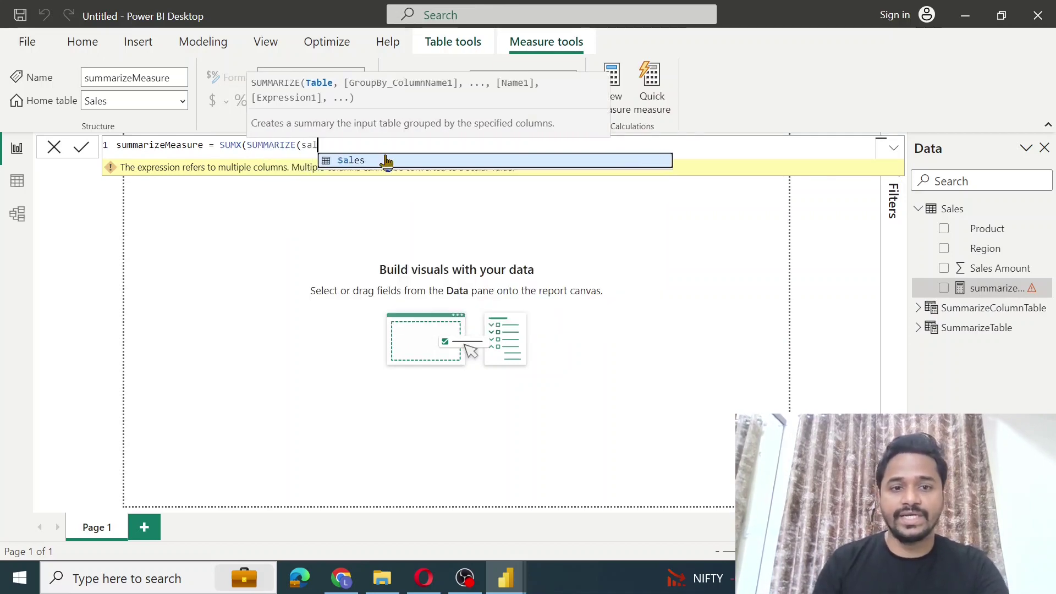
click(387, 160)
text(,)
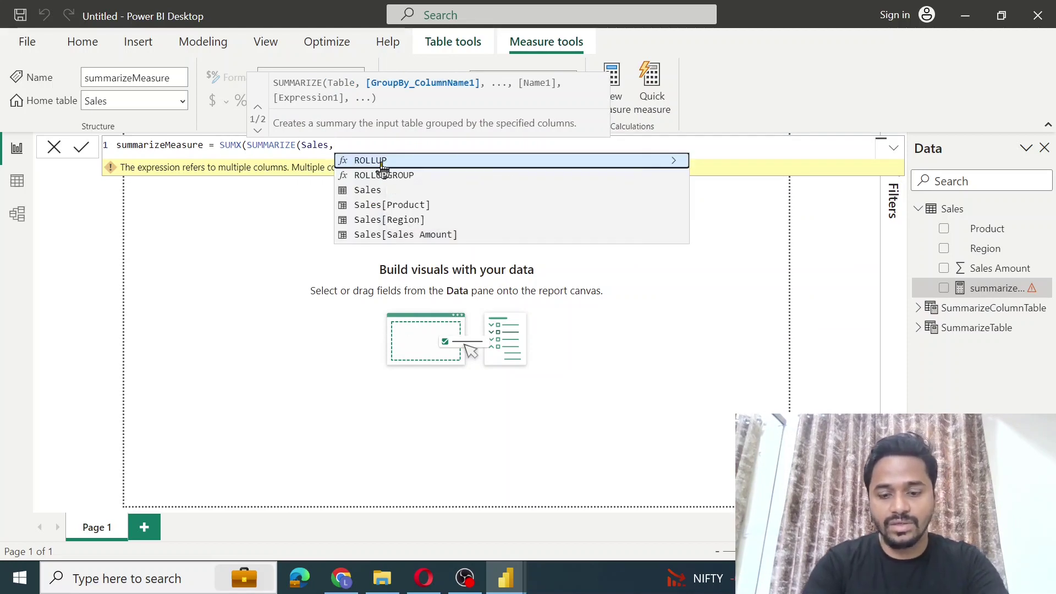
text(prod)
click(382, 161)
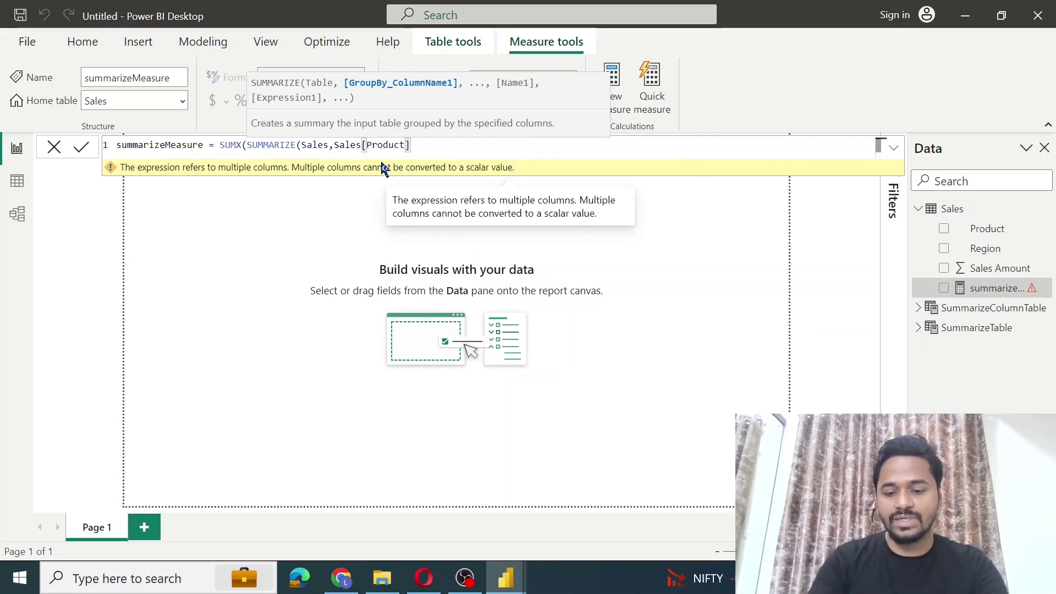
Step: Add "SalesProduct" as the name of the summary column in the nested SUMMARIZE
text(,)
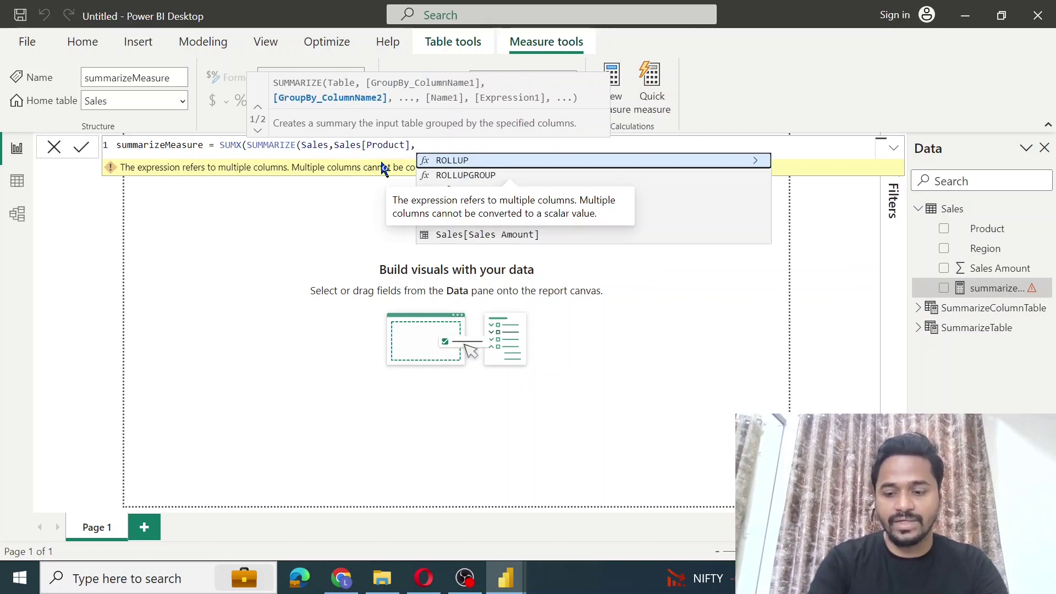
text("")
text(SalesP)
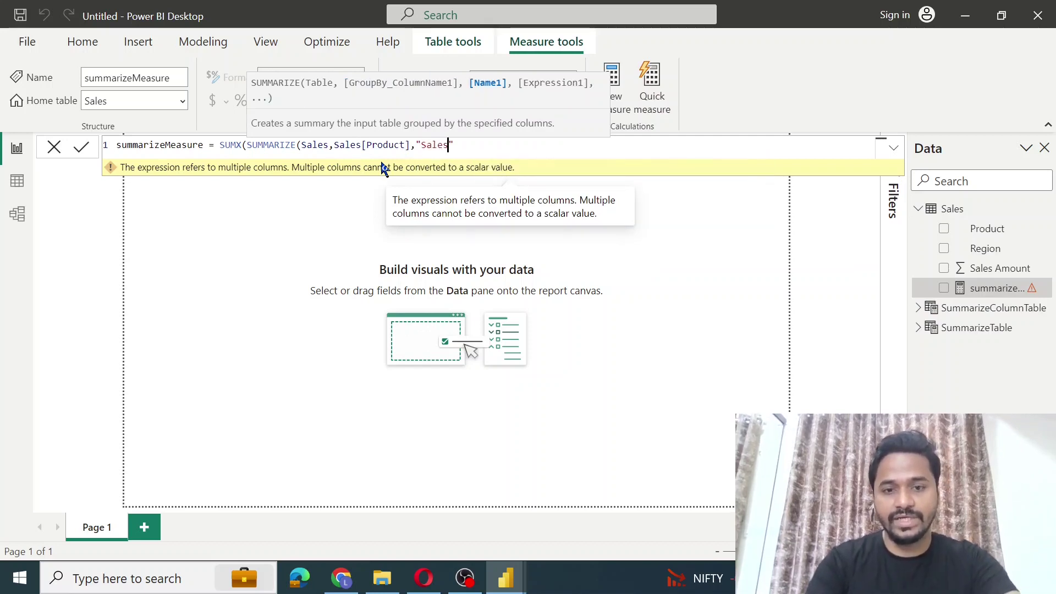
text(ro)
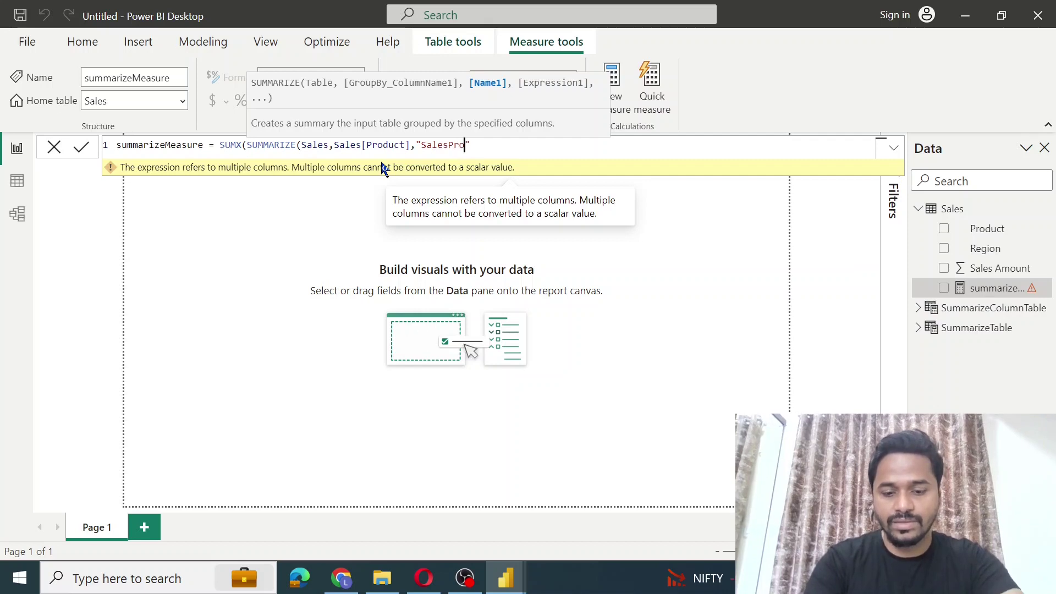
text(du)
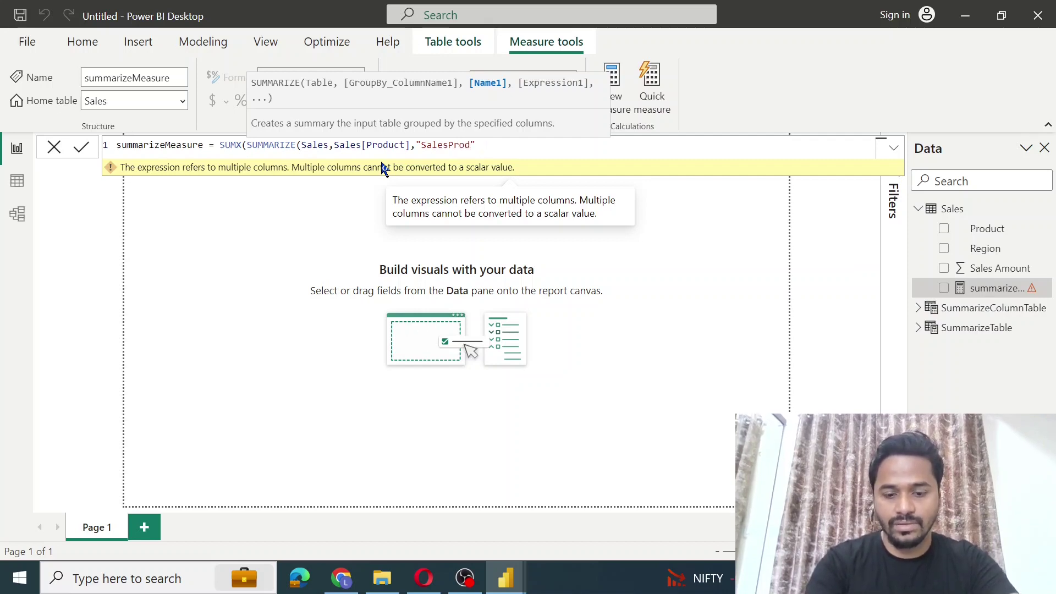
text(ct",)
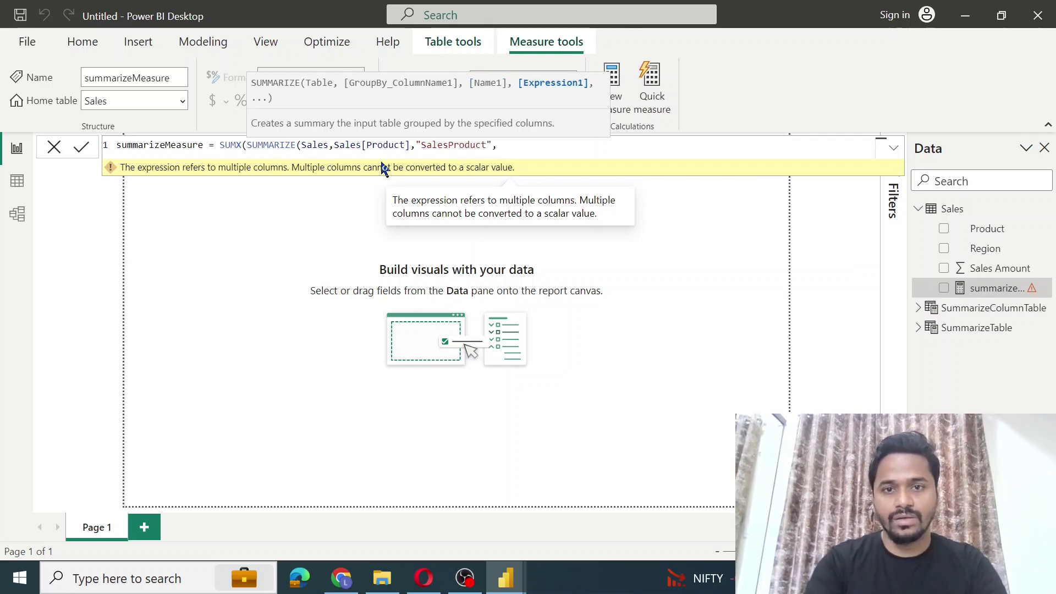
Step: Add SUM(Sales[Sales Amount]) as the SalesProduct expression and close the nested SUMMARIZE
text(sum)
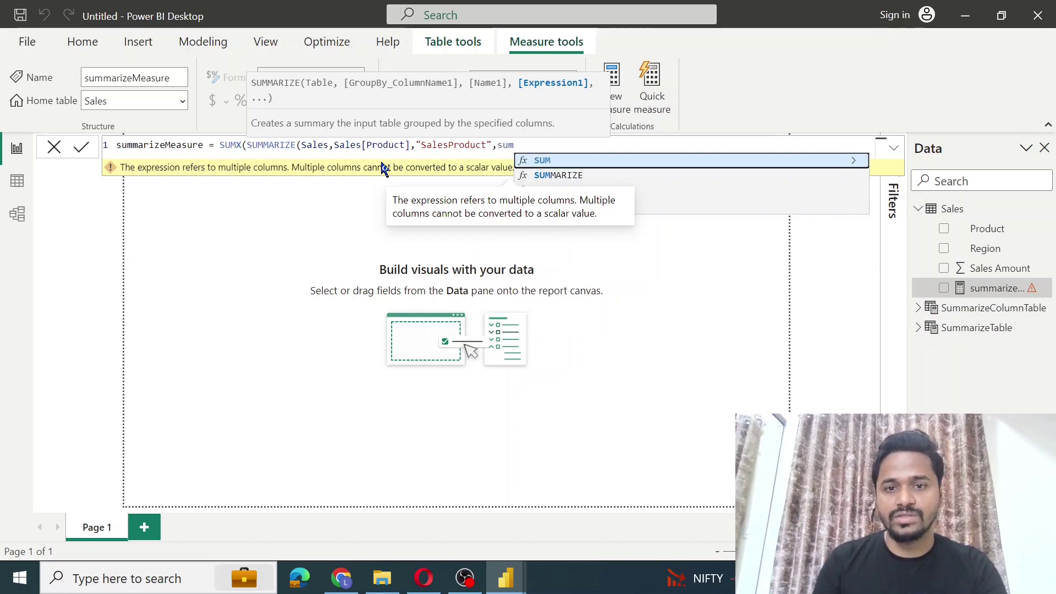
click(550, 161)
text(sal)
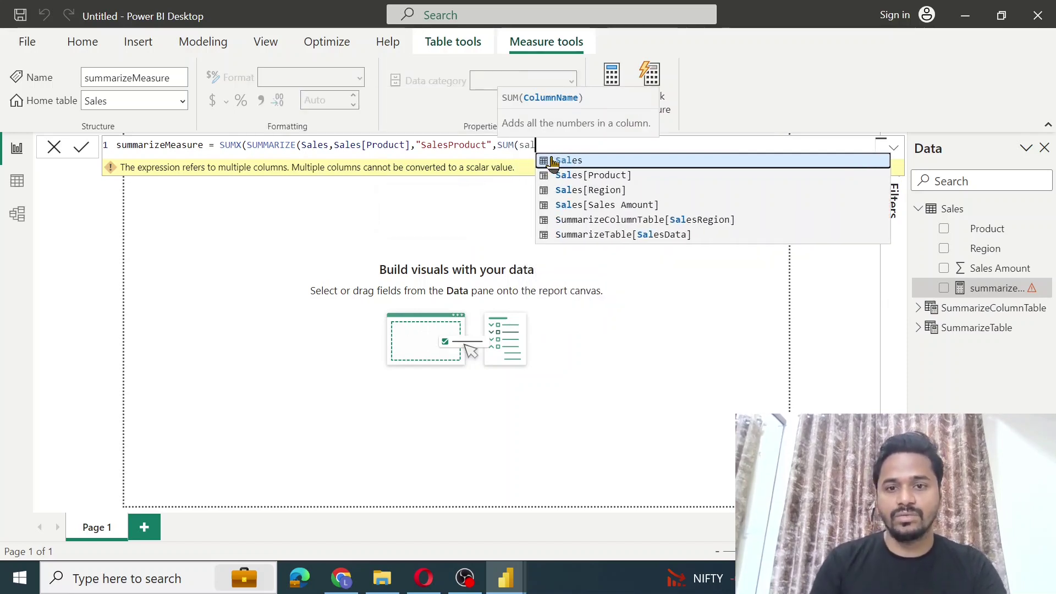
click(614, 206)
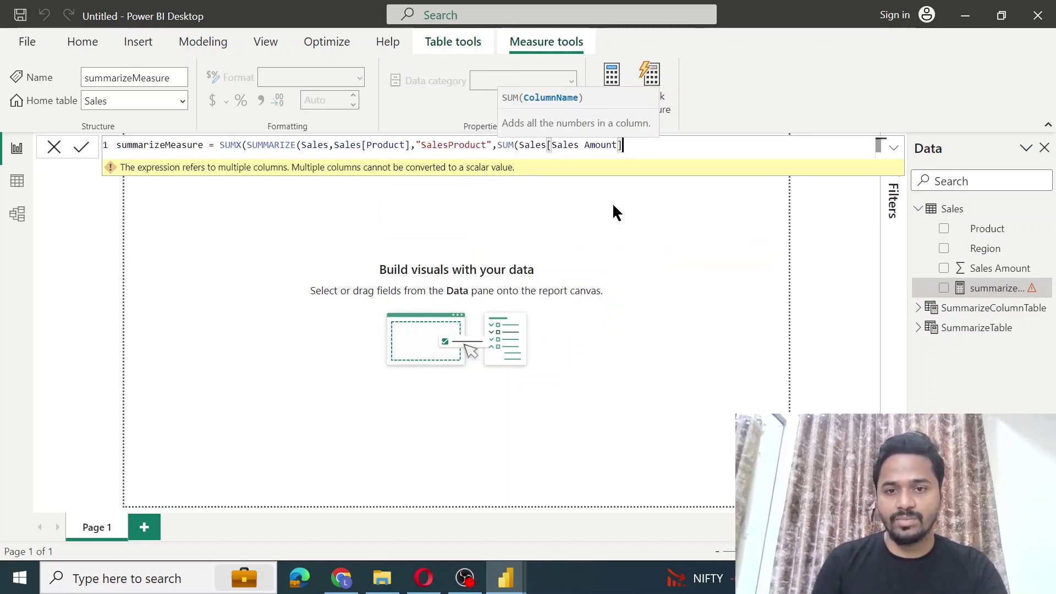
text(),)
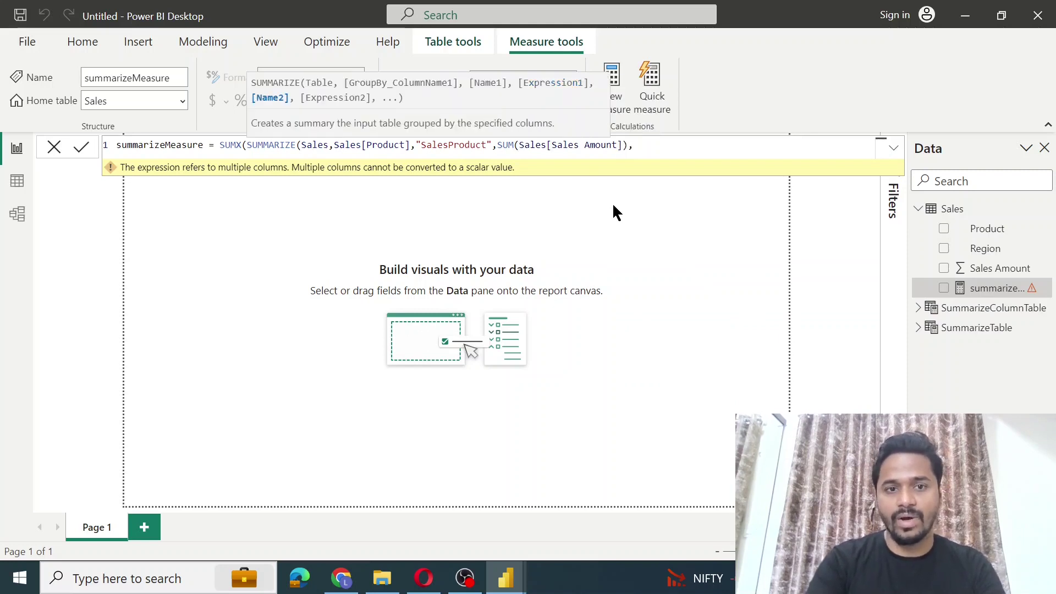
key(BackSpace)
text(),)
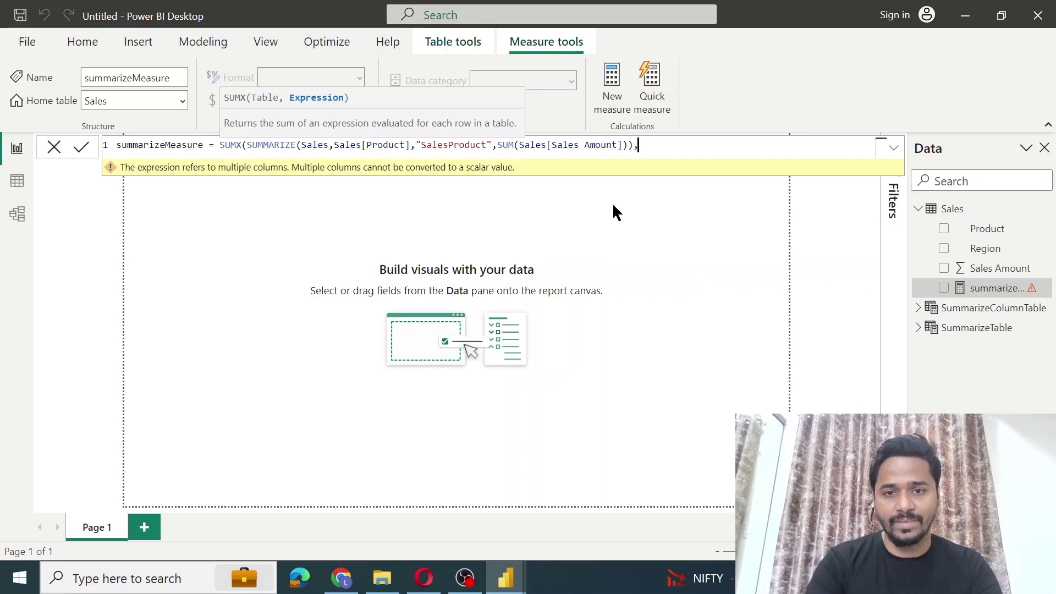
Step: Use [SalesProduct] as the SUMX expression, close the formula and commit the measure
text(sal)
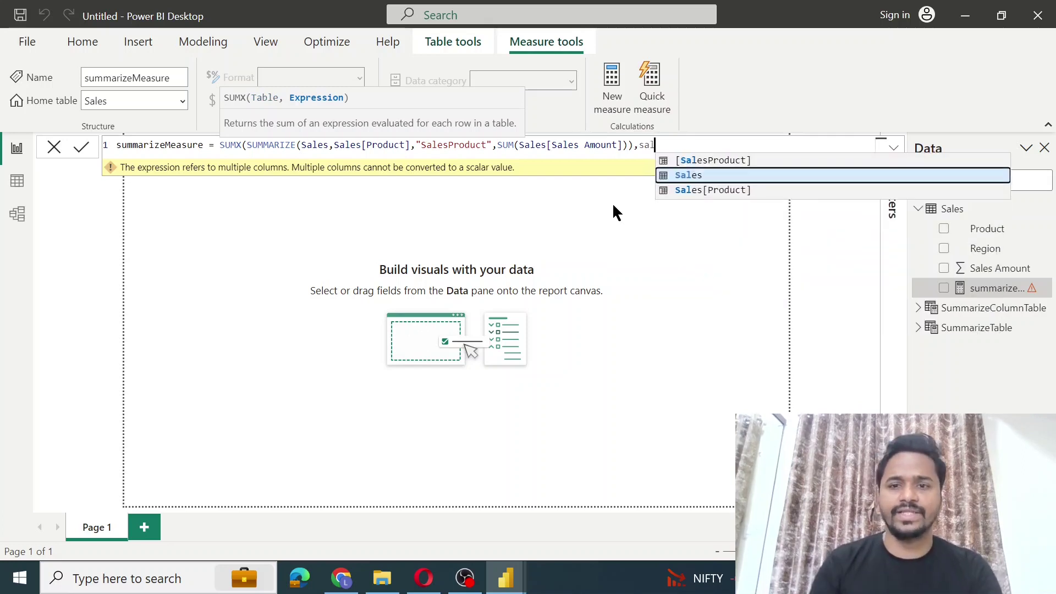
click(691, 160)
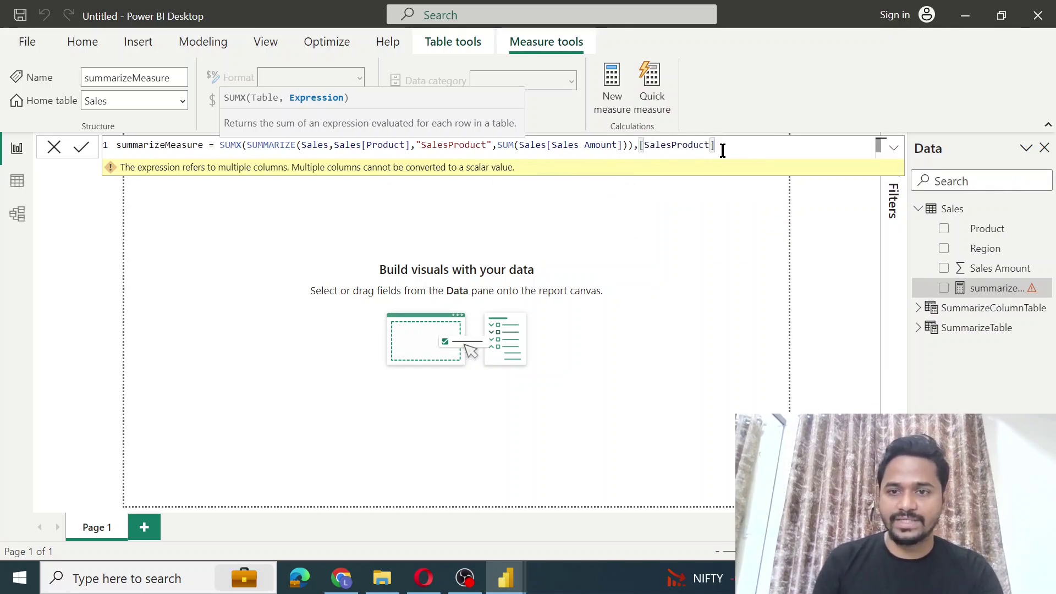
text())
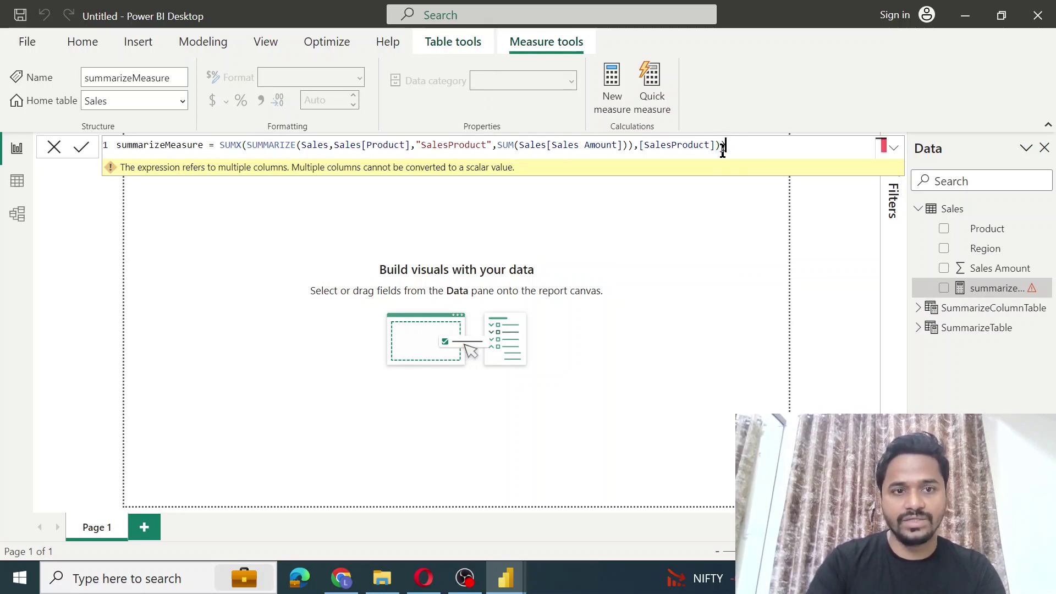
key(Return)
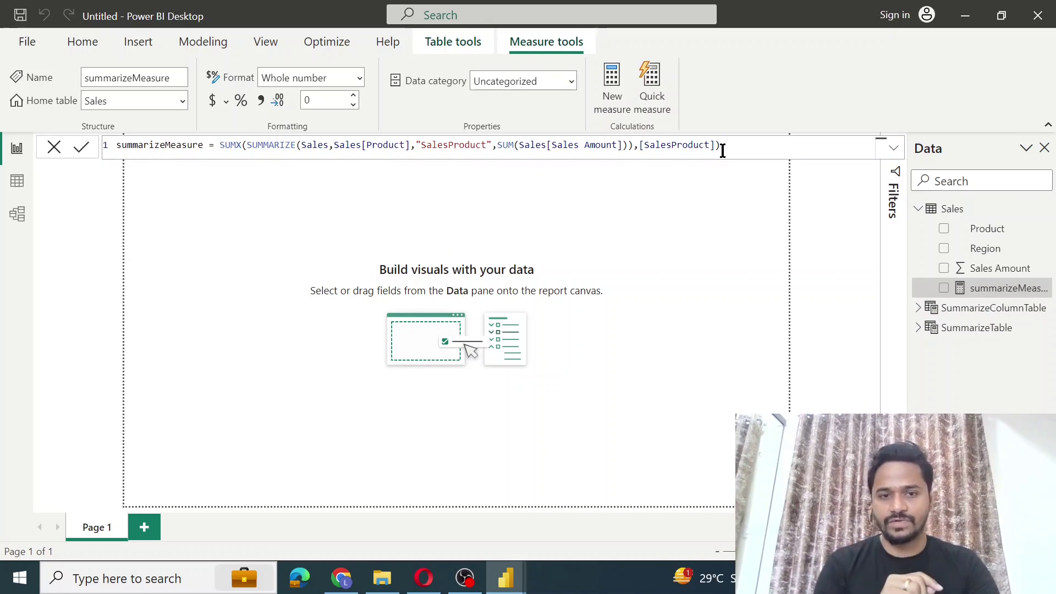
Step: Insert a table visual and a slicer on the report page, with the table on the left and the slicer on the right
click(310, 220)
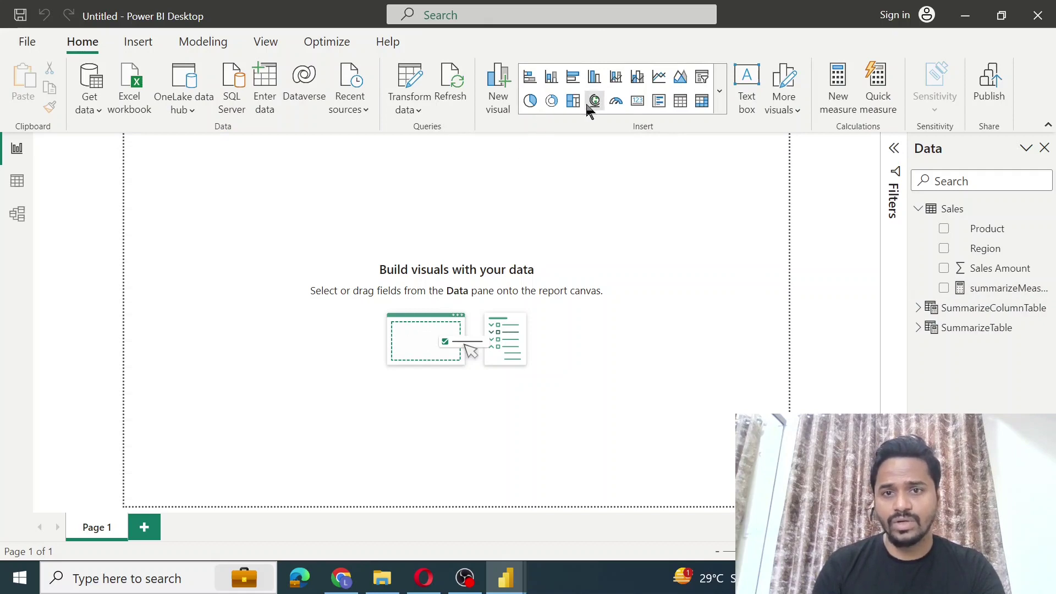
click(678, 104)
drag(511, 234, 570, 219)
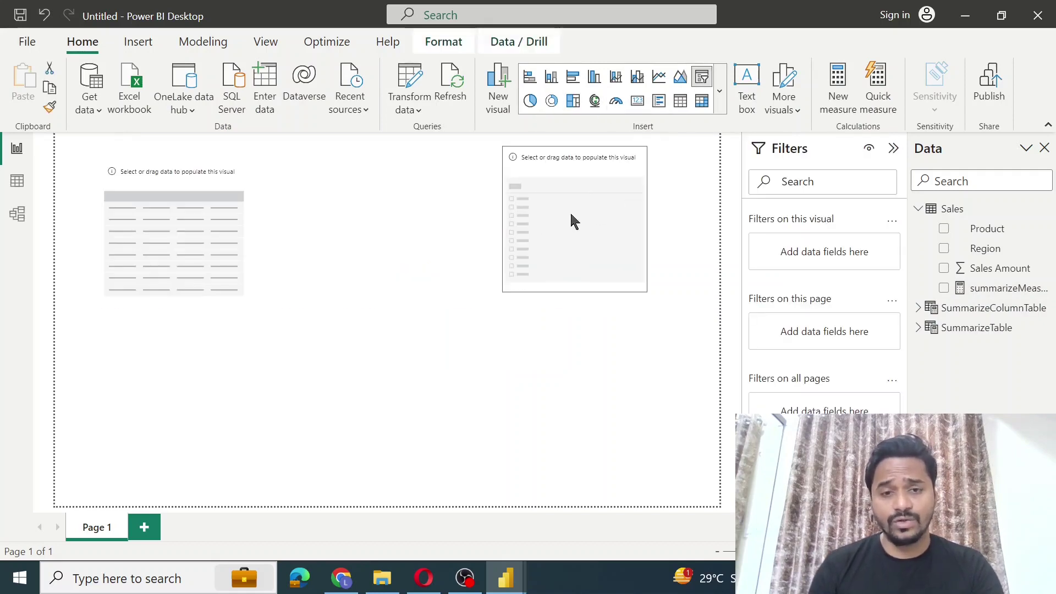
drag(245, 224, 273, 212)
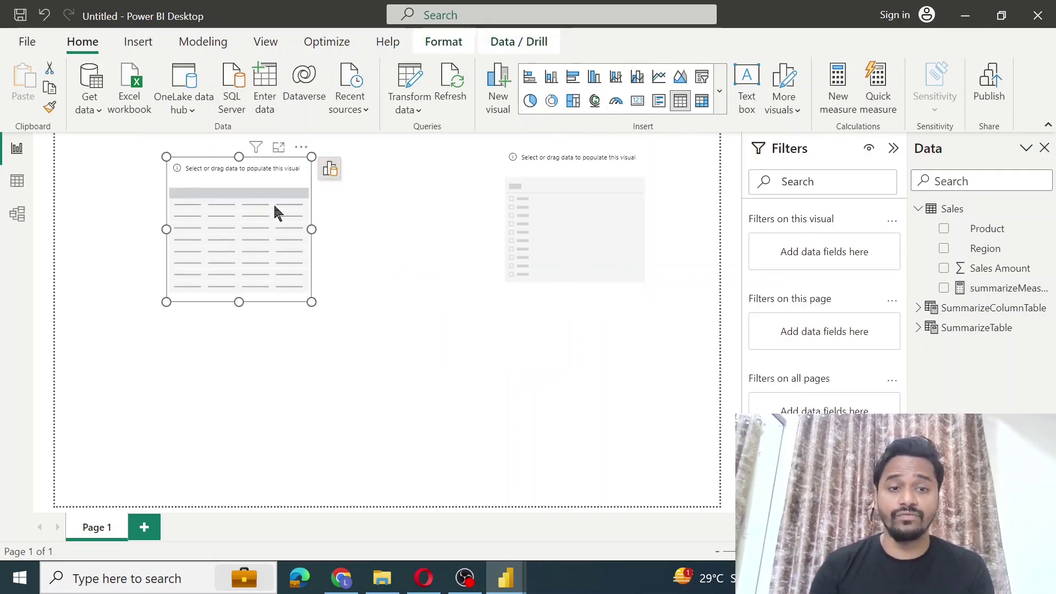
Step: Add the Product field from the Sales table as a column of the table visual
click(330, 169)
click(400, 297)
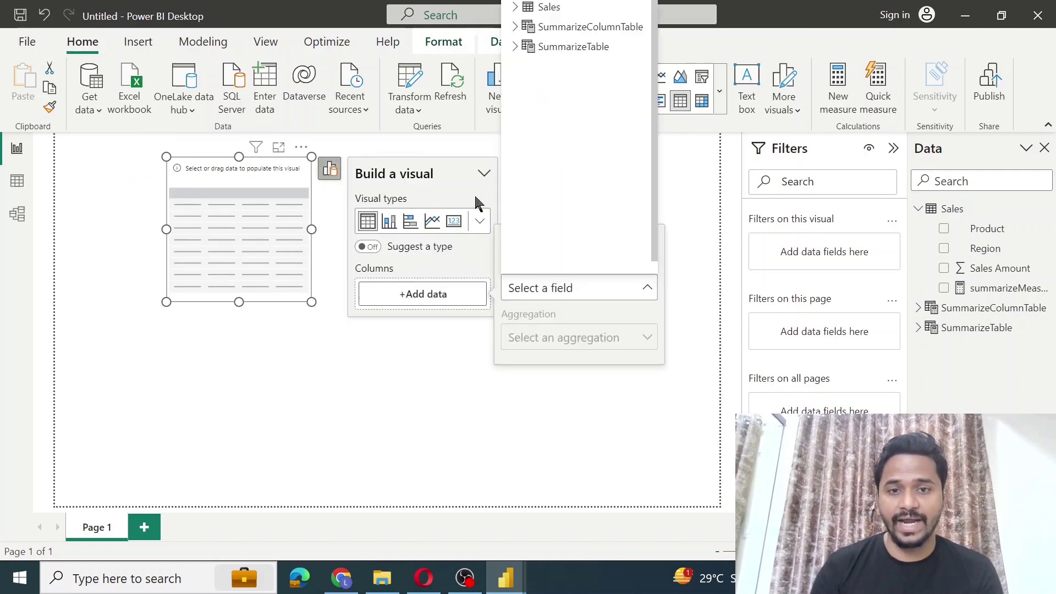
click(516, 8)
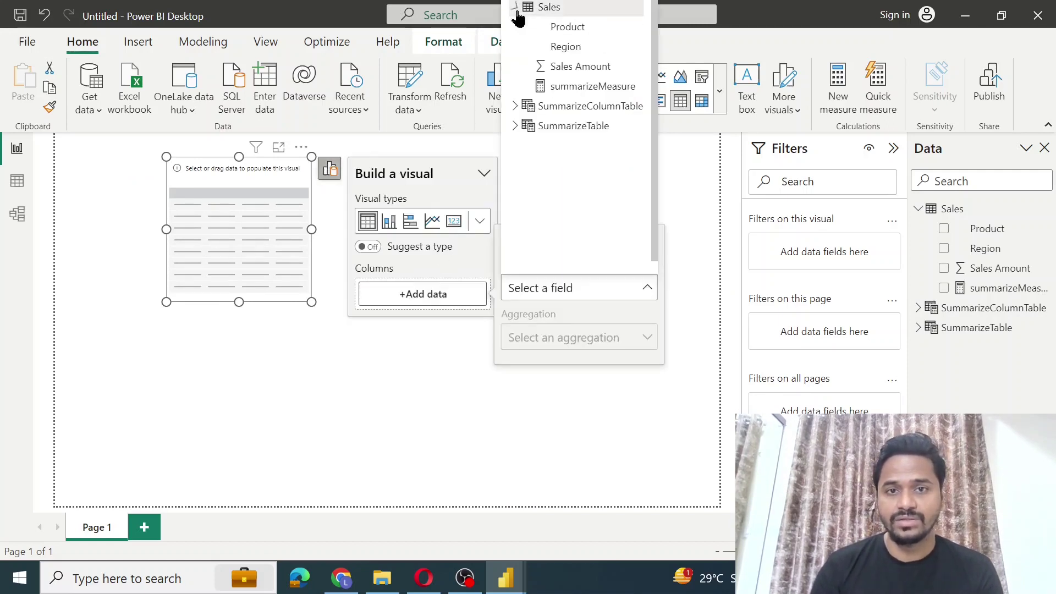
click(557, 27)
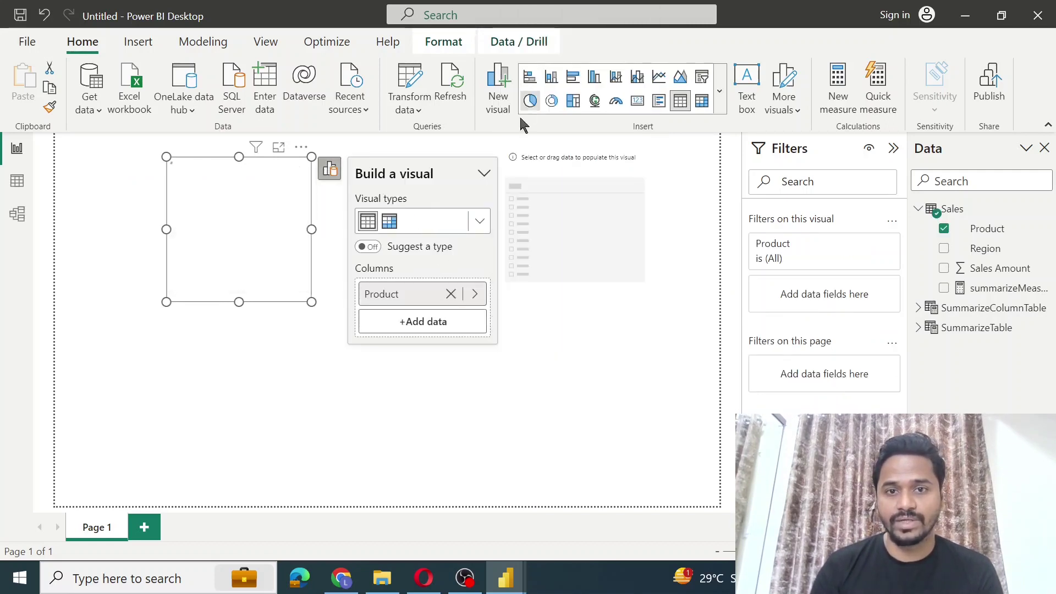
Step: Add the Region and Sales Amount fields from the Sales table as further columns of the table visual
click(397, 323)
click(516, 36)
click(558, 75)
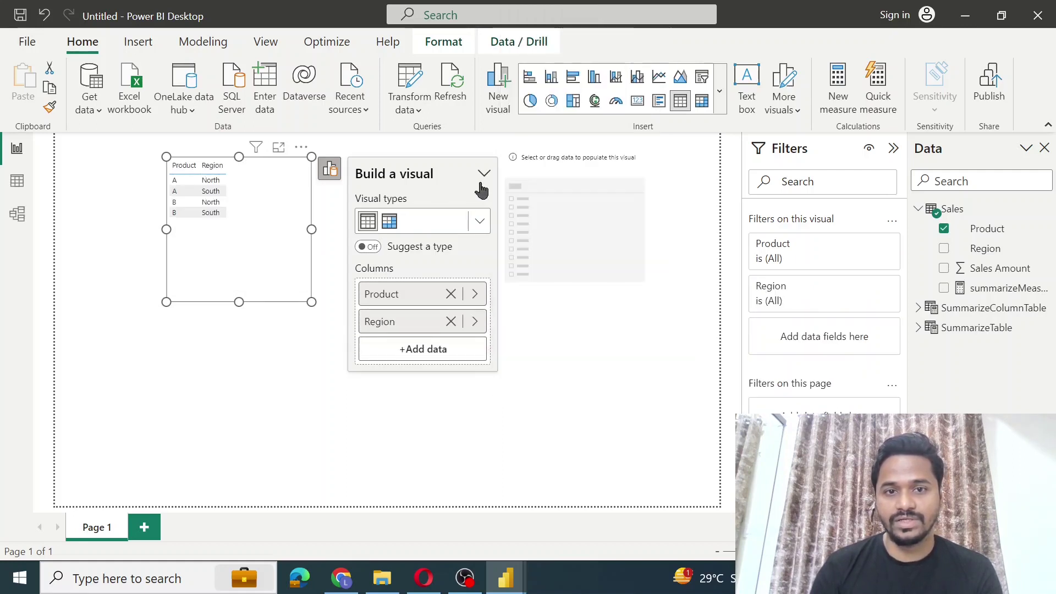
click(385, 349)
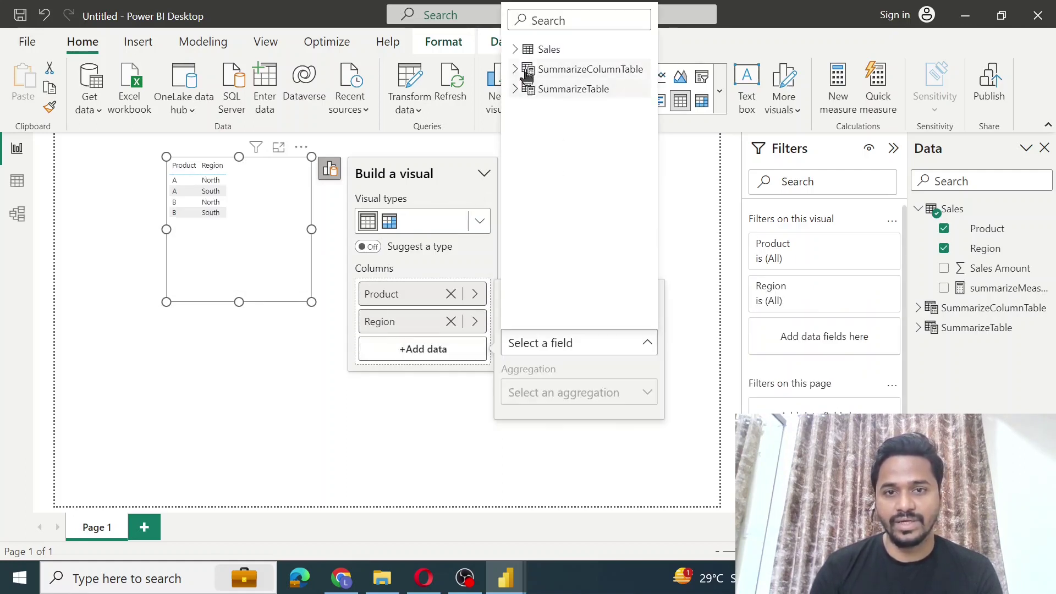
click(515, 50)
click(568, 113)
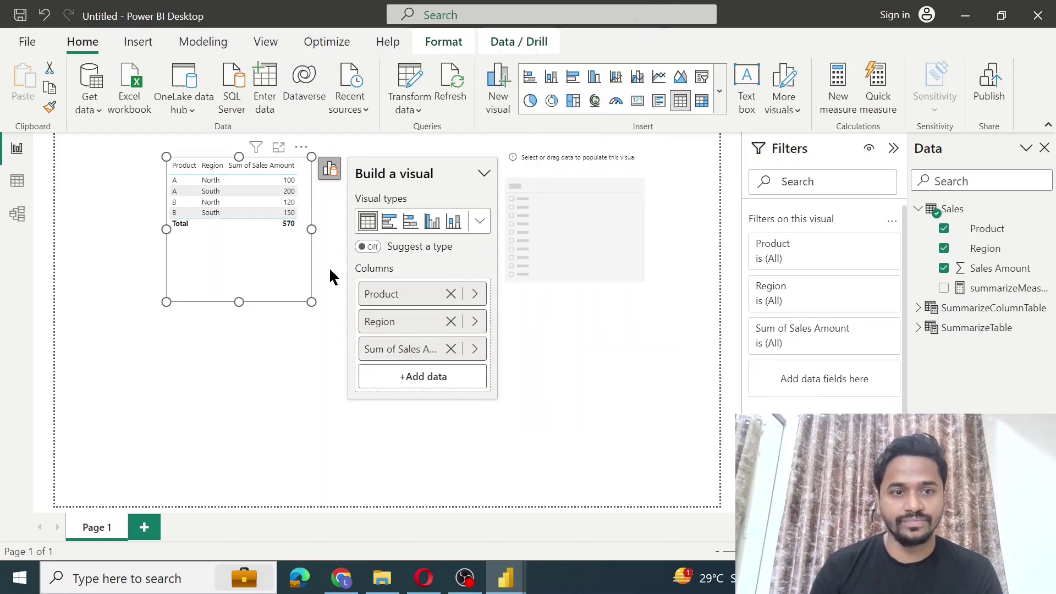
click(300, 349)
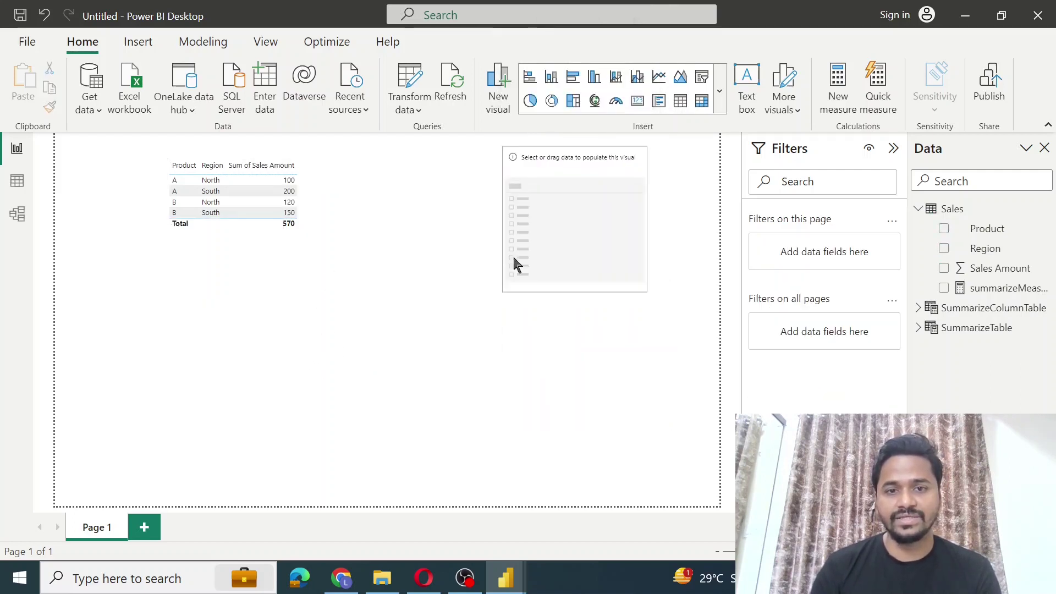
Step: Try the Product field from the Sales table in the empty slicer, and remove it again
click(560, 238)
click(484, 158)
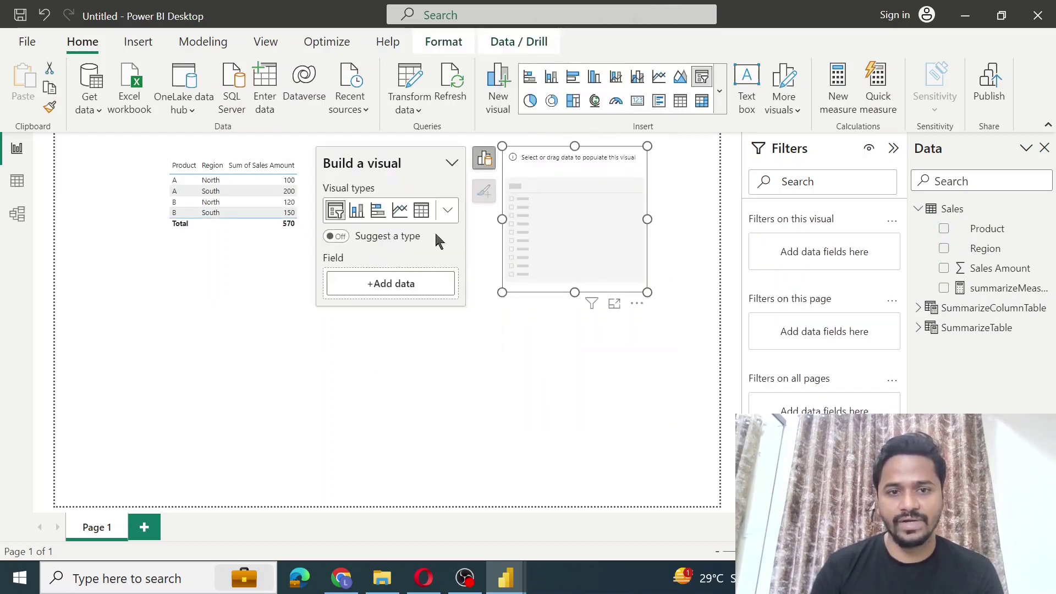
click(397, 285)
click(484, 16)
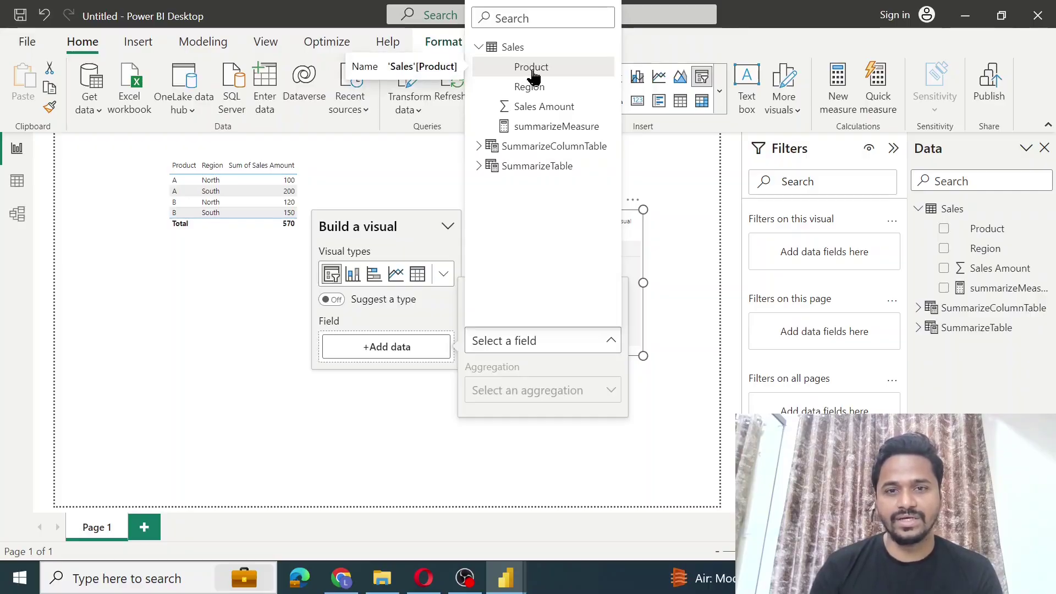
click(533, 71)
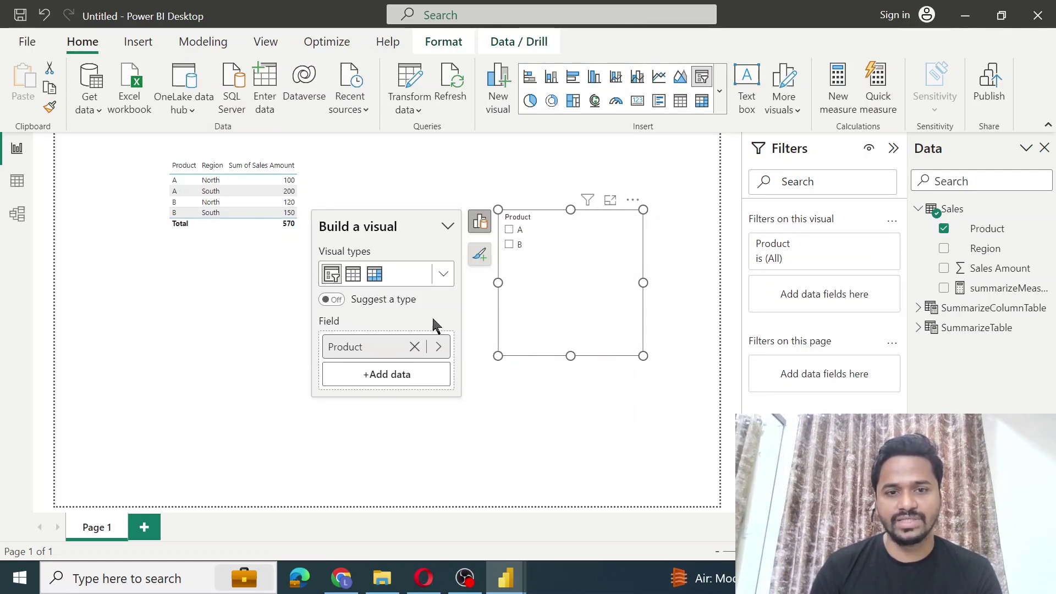
click(414, 346)
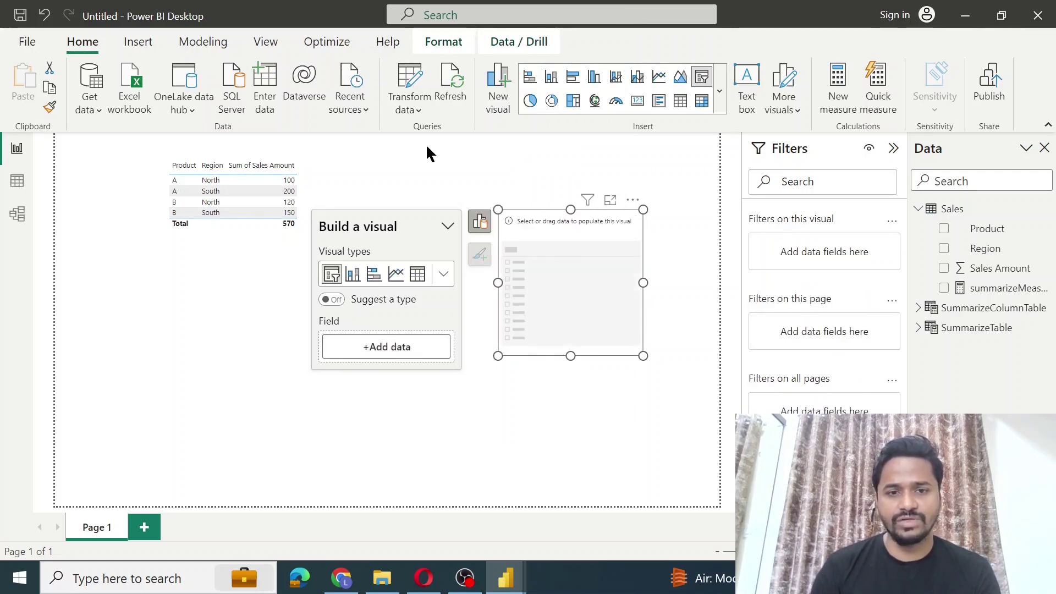
Step: Use the Region field from the Sales table in the slicer and move the slicer slightly up on the page
click(387, 347)
click(479, 46)
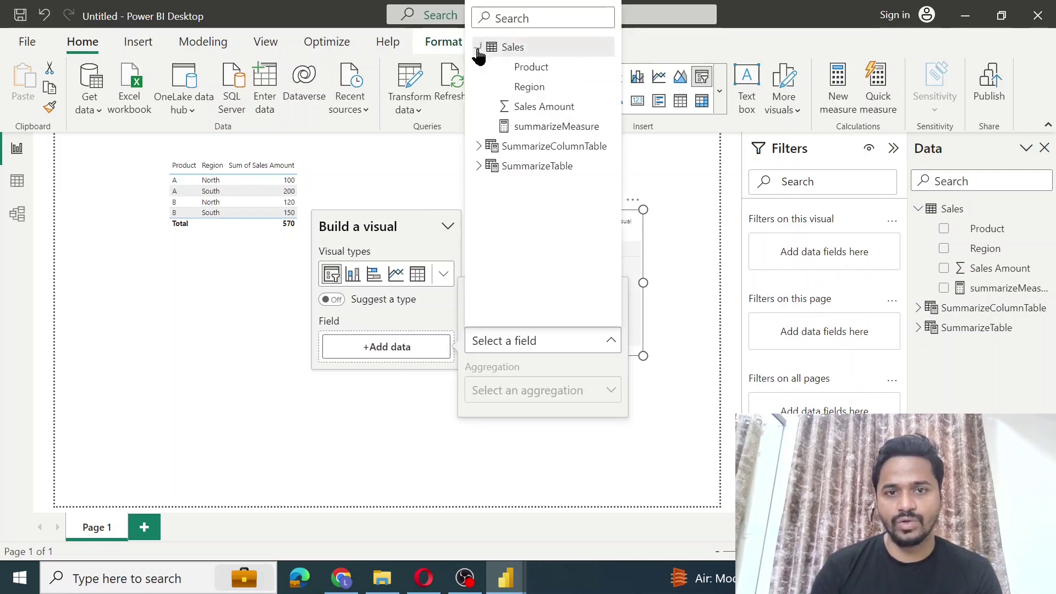
click(529, 88)
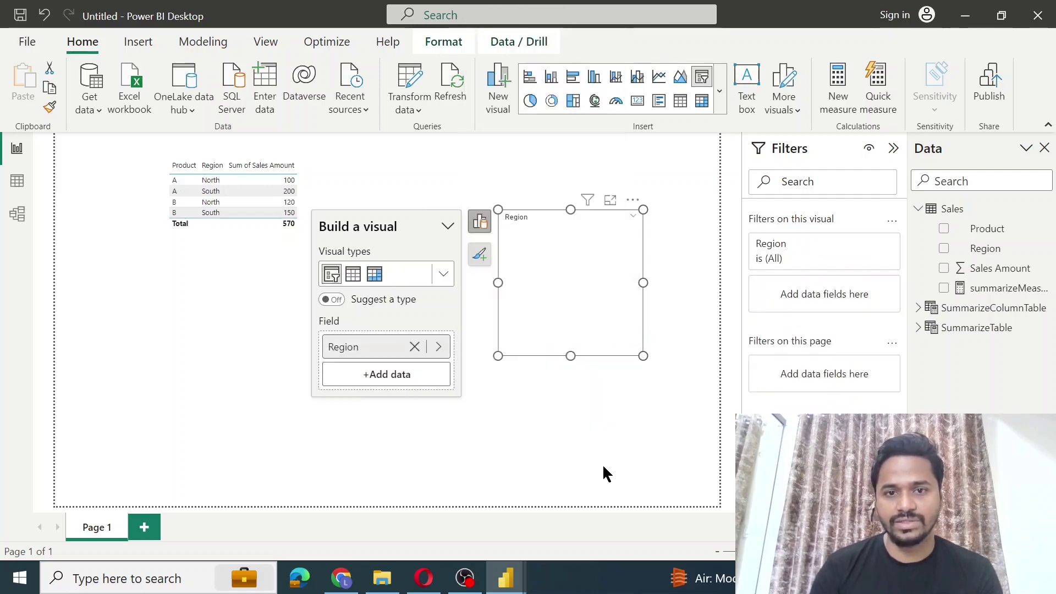
drag(566, 337, 594, 280)
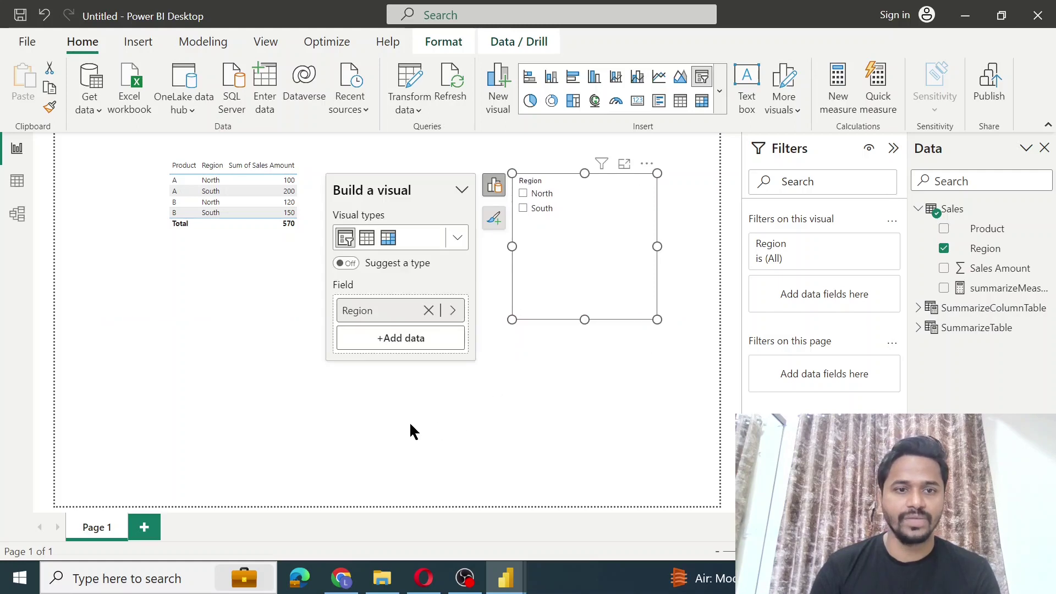
click(330, 421)
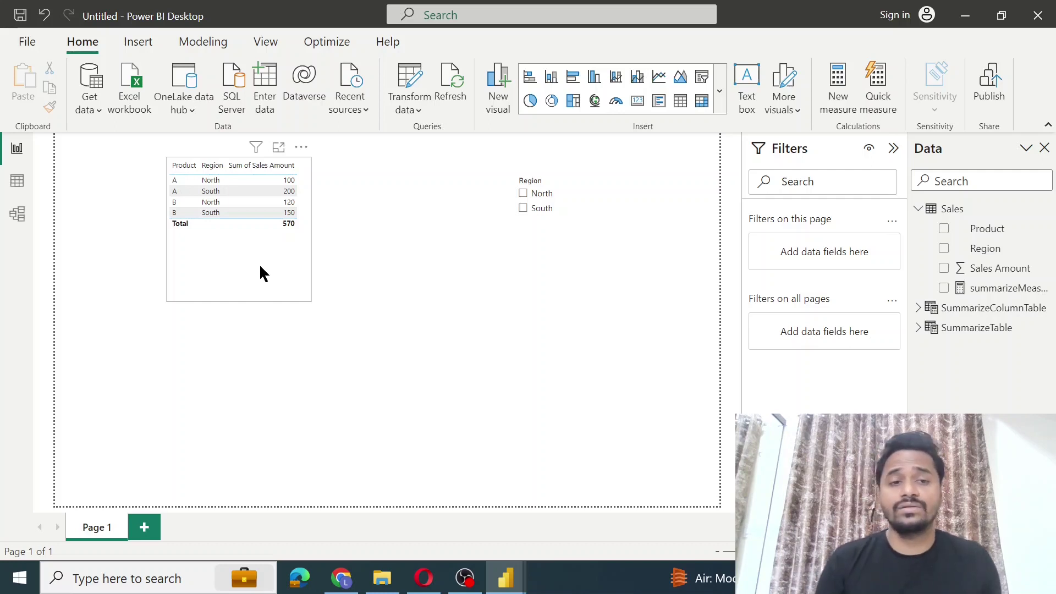
Step: Add summarizeMeasure from the Sales table to the table visual and widen the visual to fit all four columns
click(286, 263)
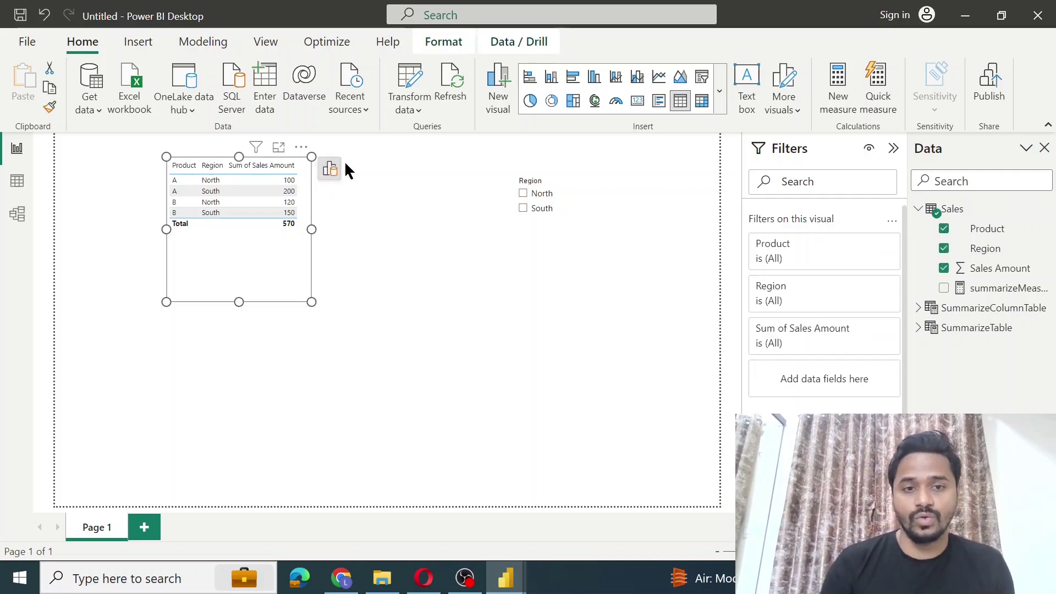
click(332, 169)
click(307, 211)
click(330, 169)
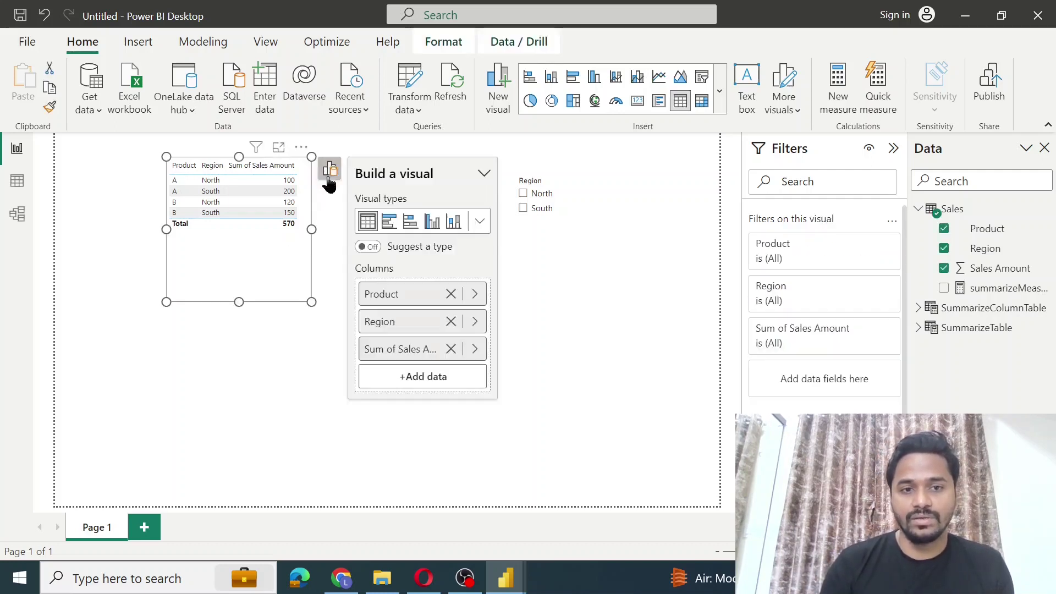
click(402, 378)
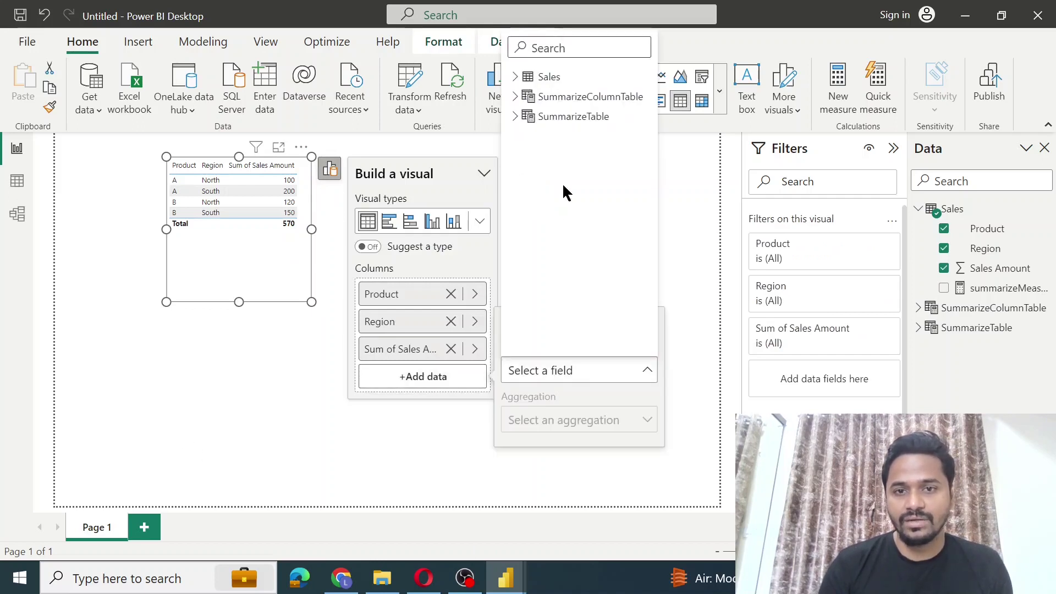
click(516, 97)
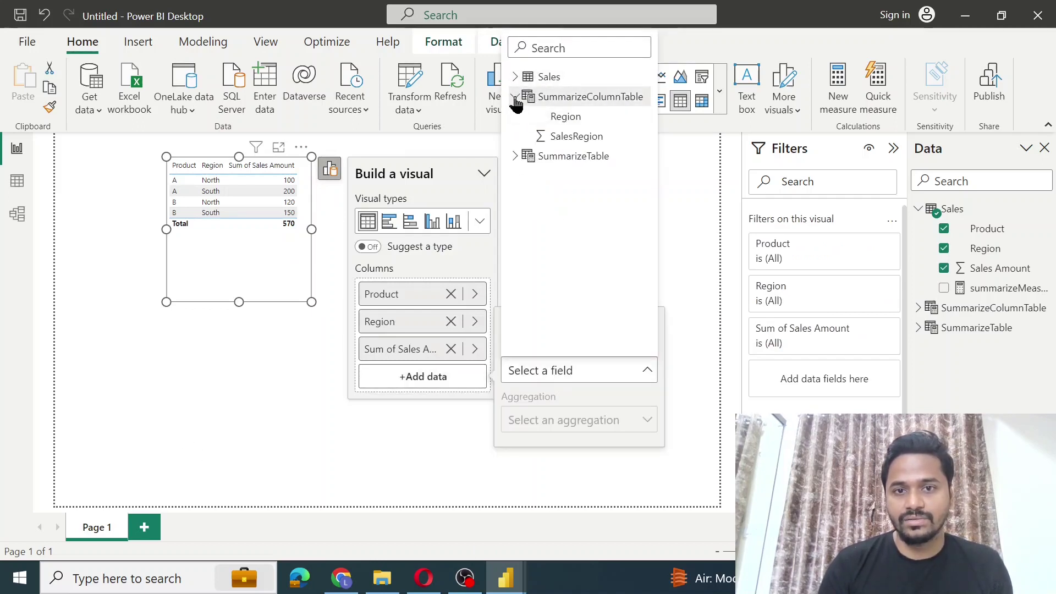
click(516, 96)
click(515, 116)
click(515, 116)
click(515, 77)
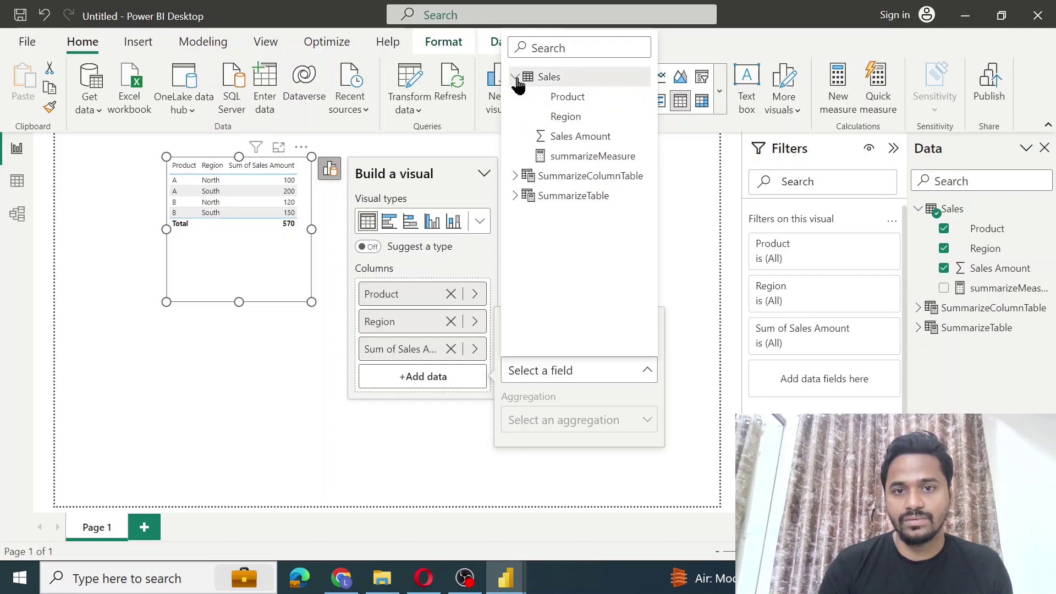
click(572, 158)
click(286, 370)
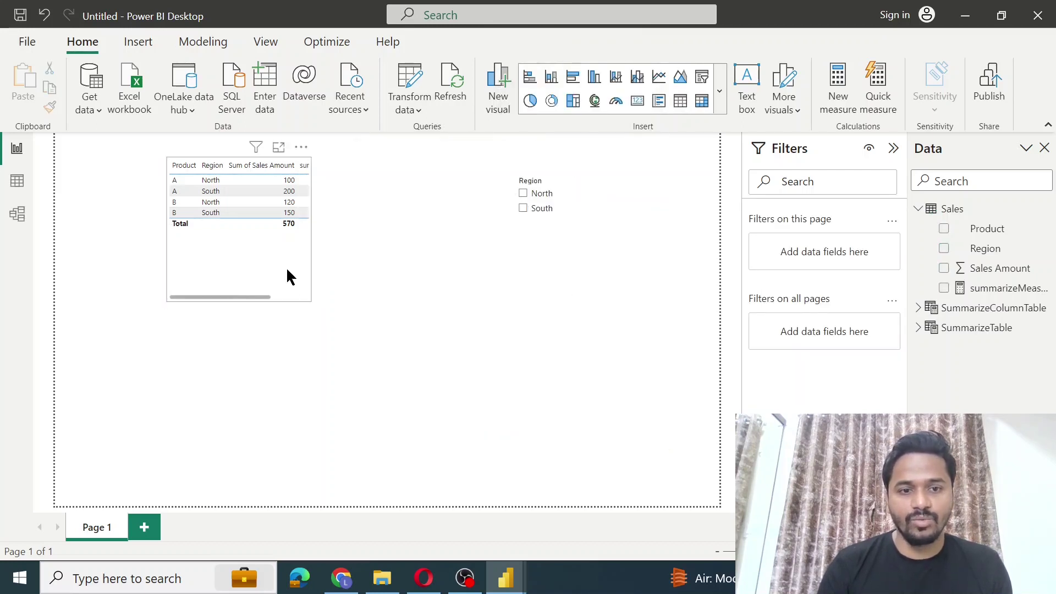
click(287, 276)
drag(310, 301, 386, 313)
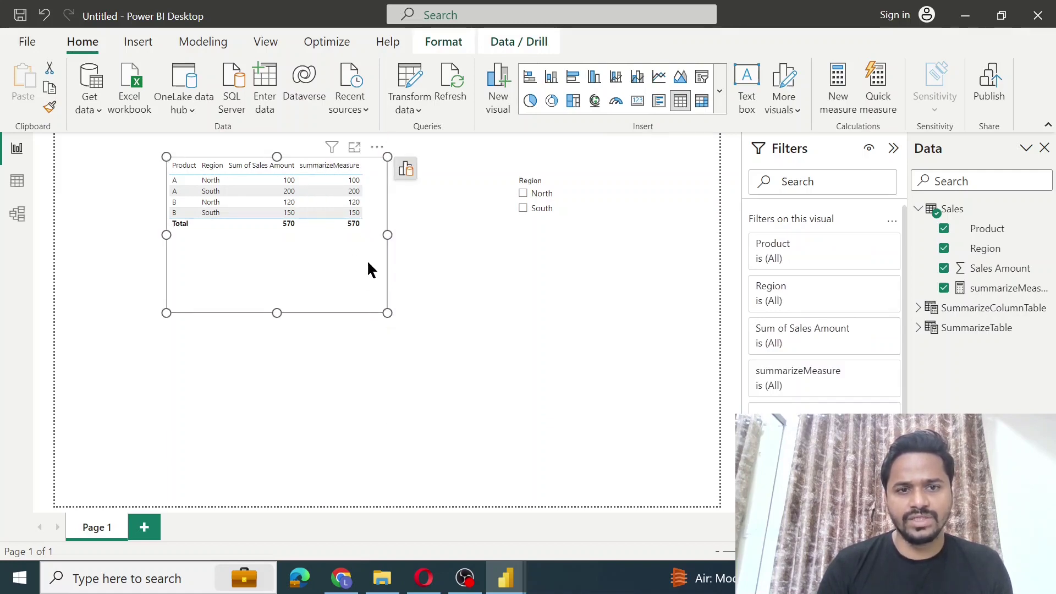
Step: Filter the table to North with the Region slicer to check the measure, and clear the selection
click(527, 245)
click(529, 205)
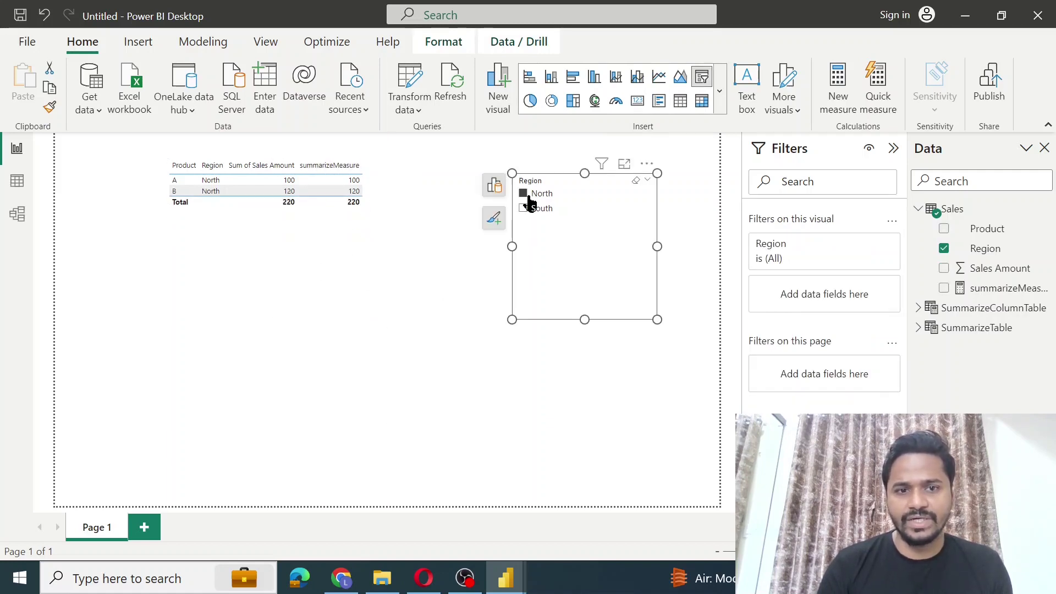
click(531, 196)
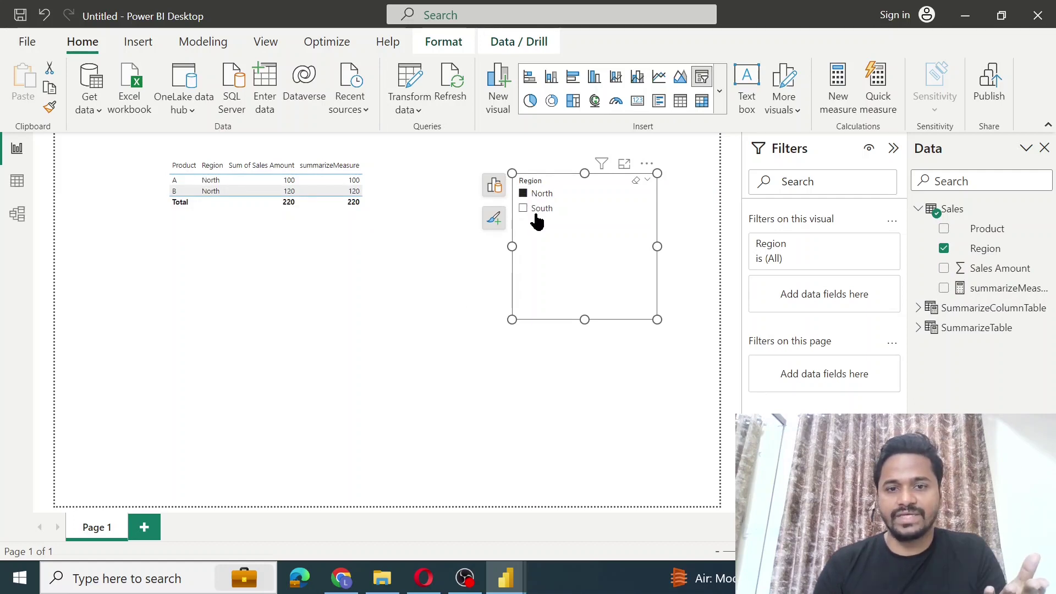
click(537, 198)
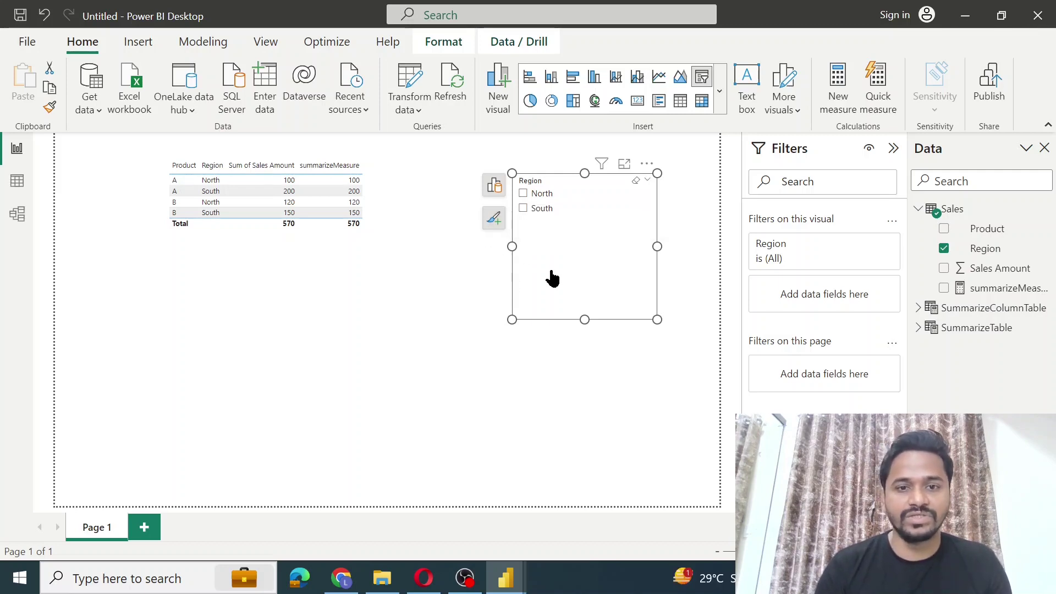
click(416, 285)
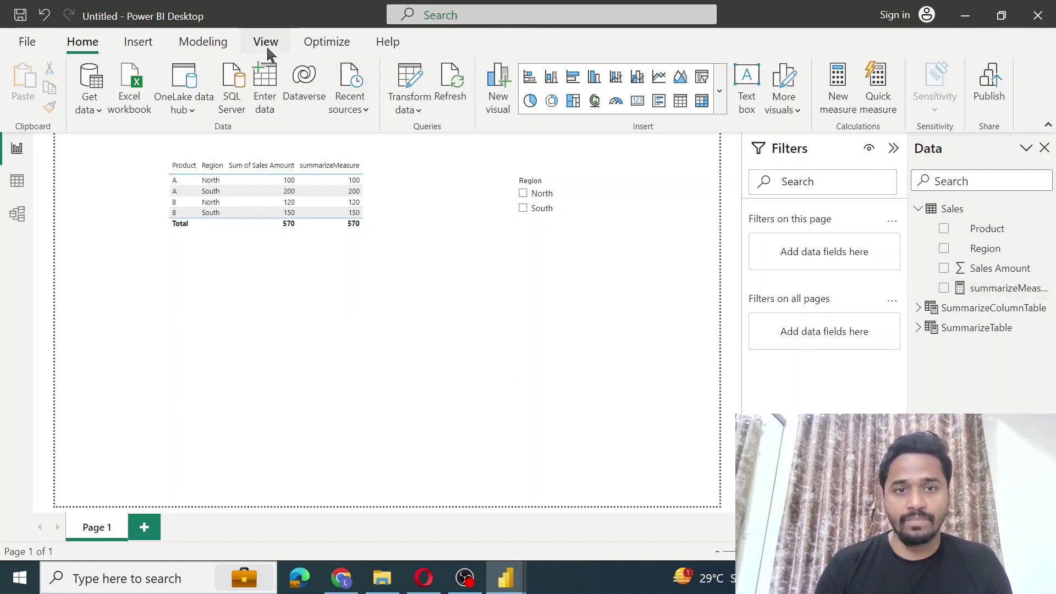
Step: Create a new measure in the Sales table and name it SummarizeColumnMeasure in its formula
click(205, 43)
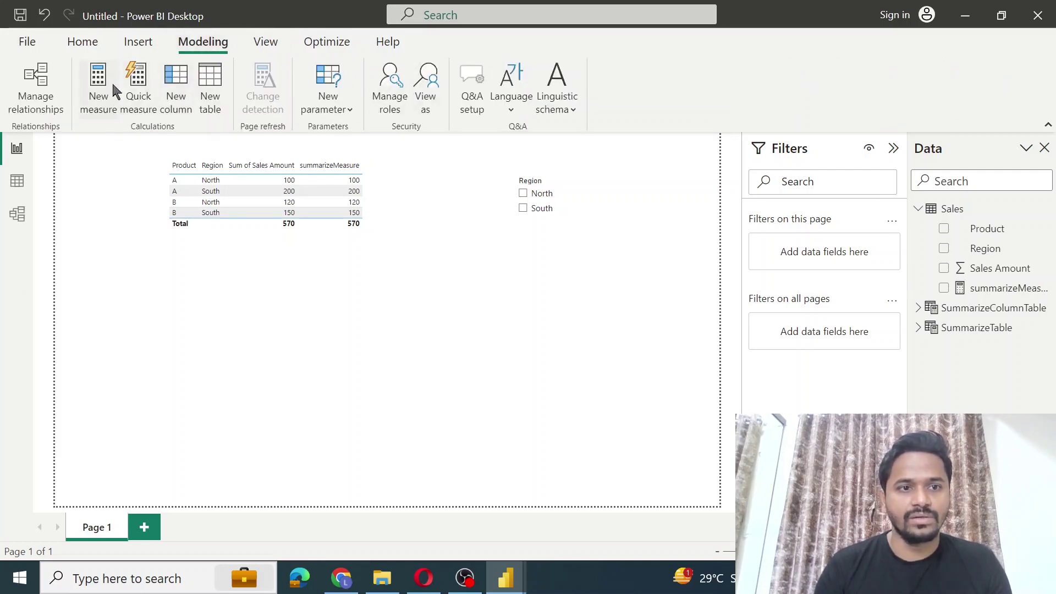
click(372, 105)
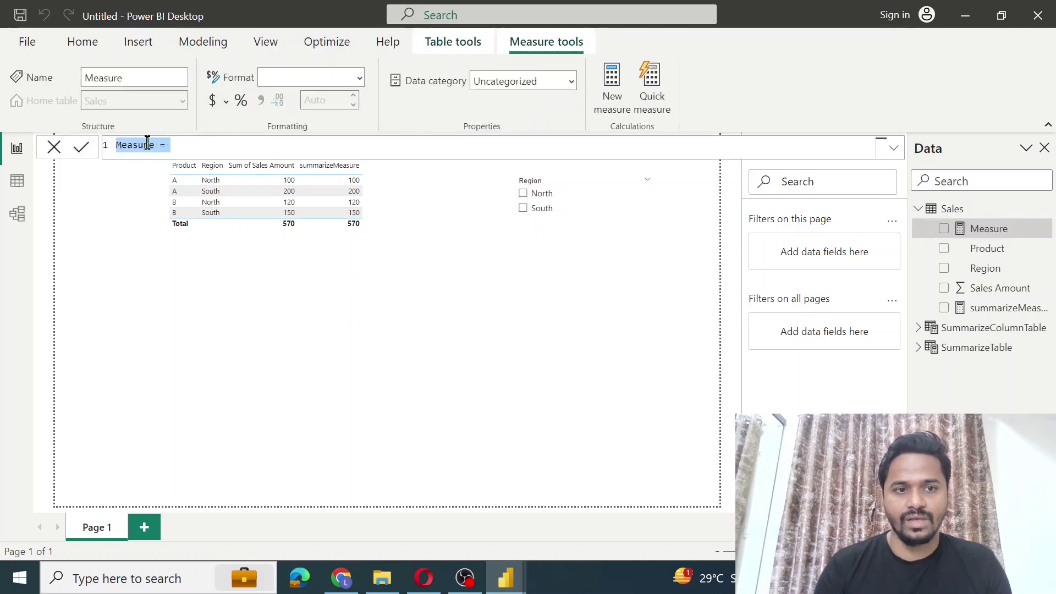
key(Home)
text(Summa)
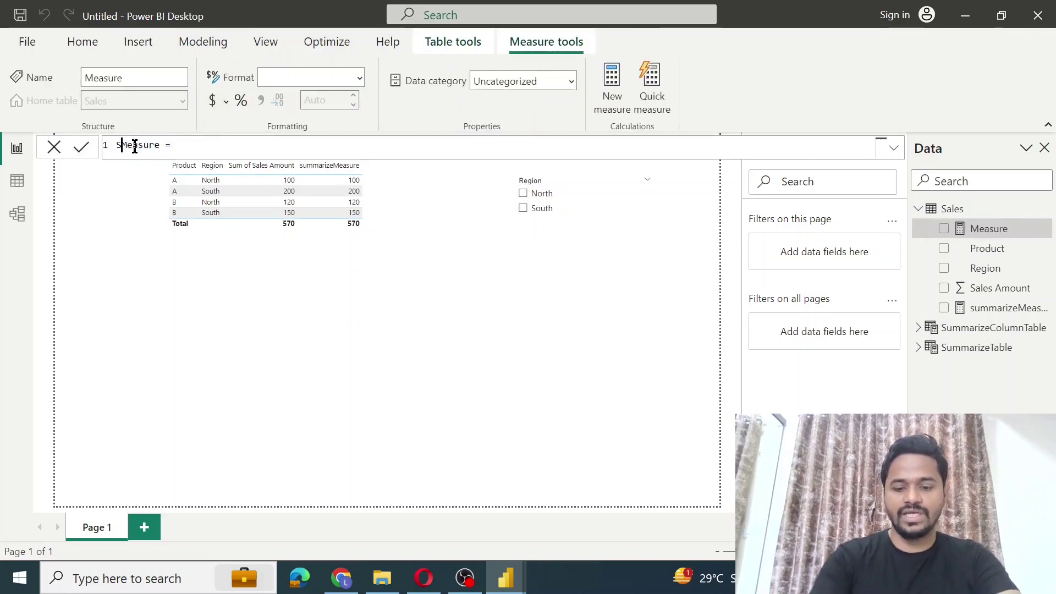
text(rizeCo)
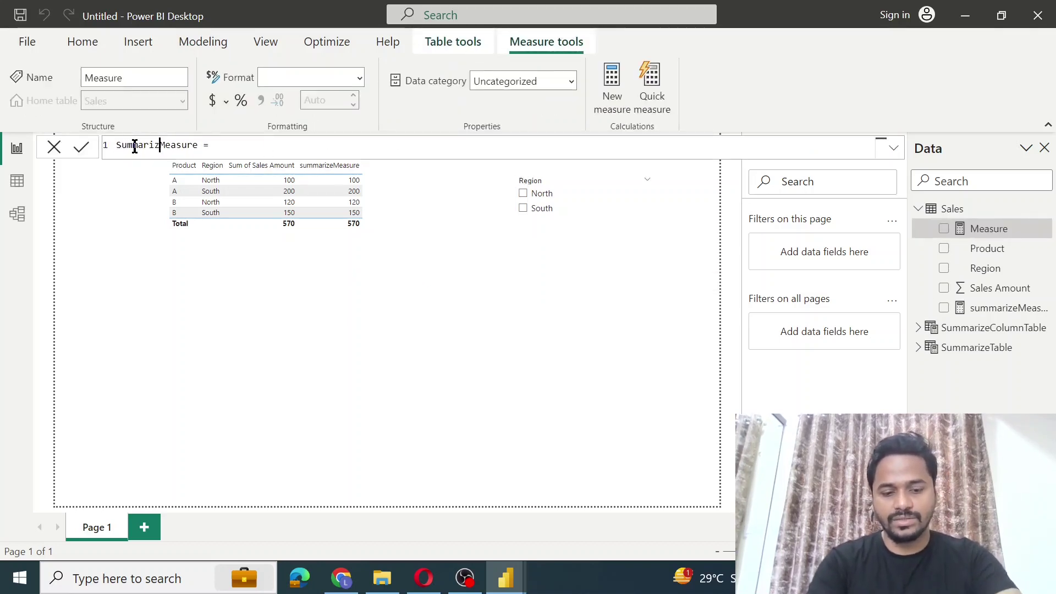
text(lumn)
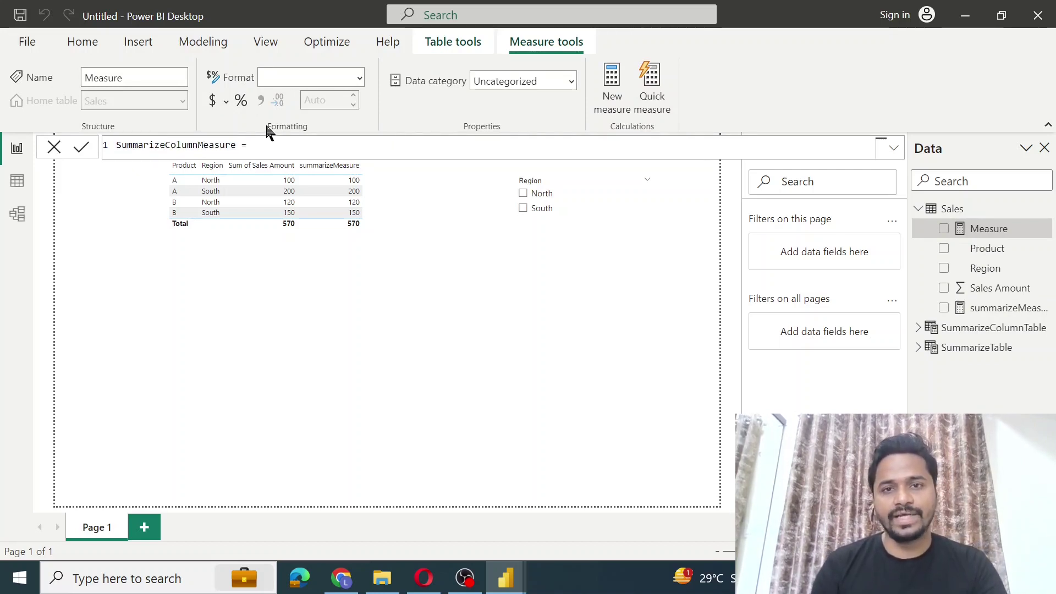
key(End)
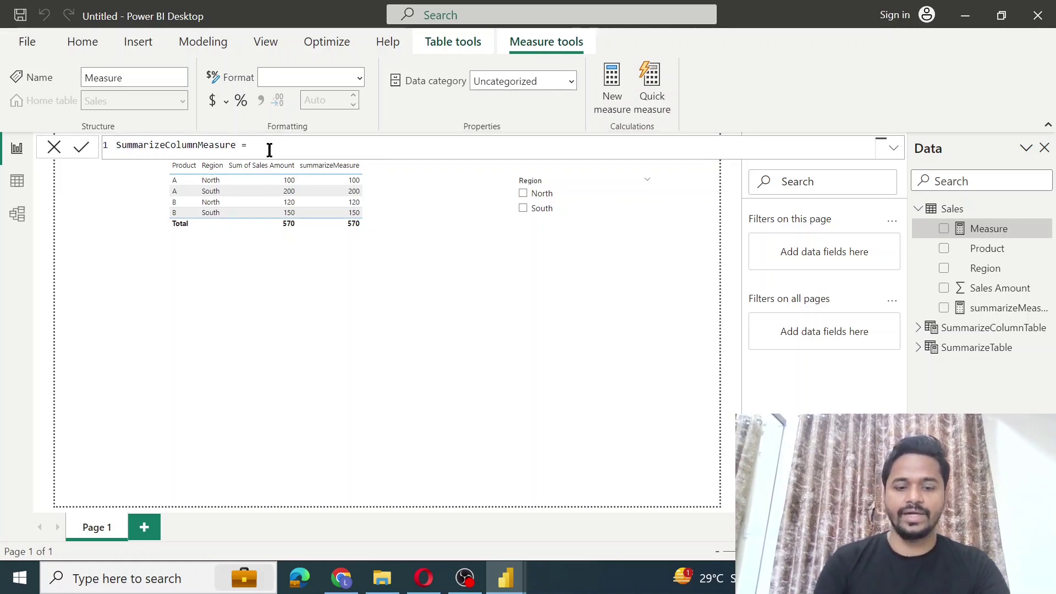
Step: Begin the SummarizeColumnMeasure formula with SUMX over a SUMMARIZECOLUMNS table grouped by Sales[Product]
text(sum)
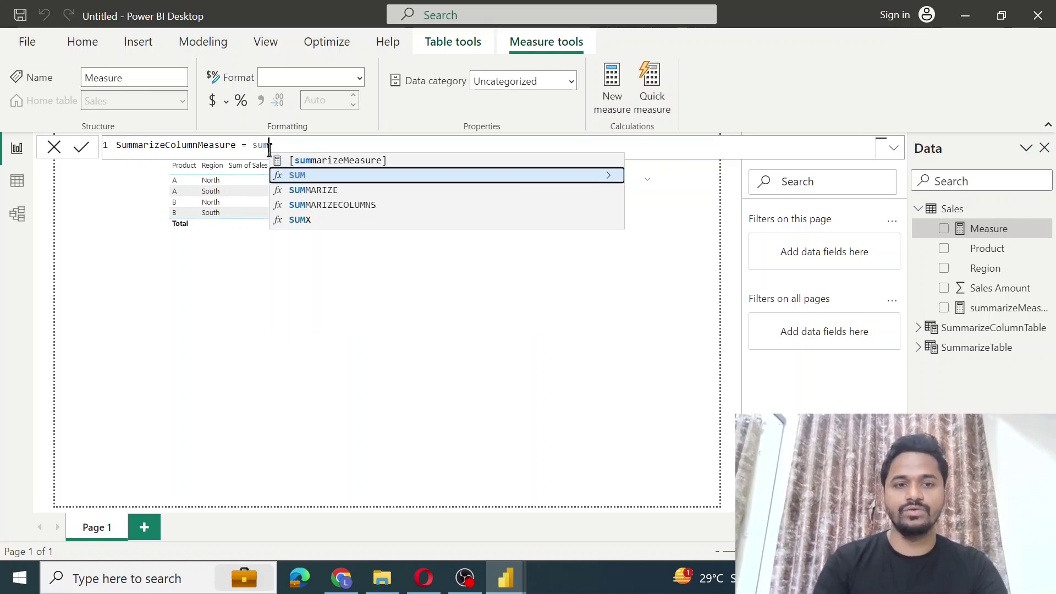
text(x)
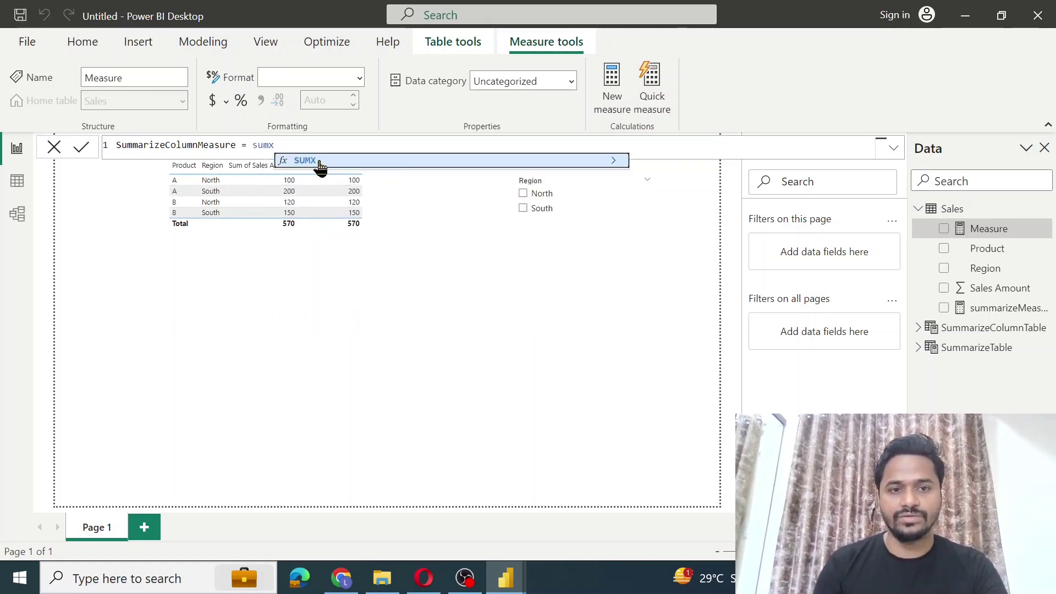
key(Tab)
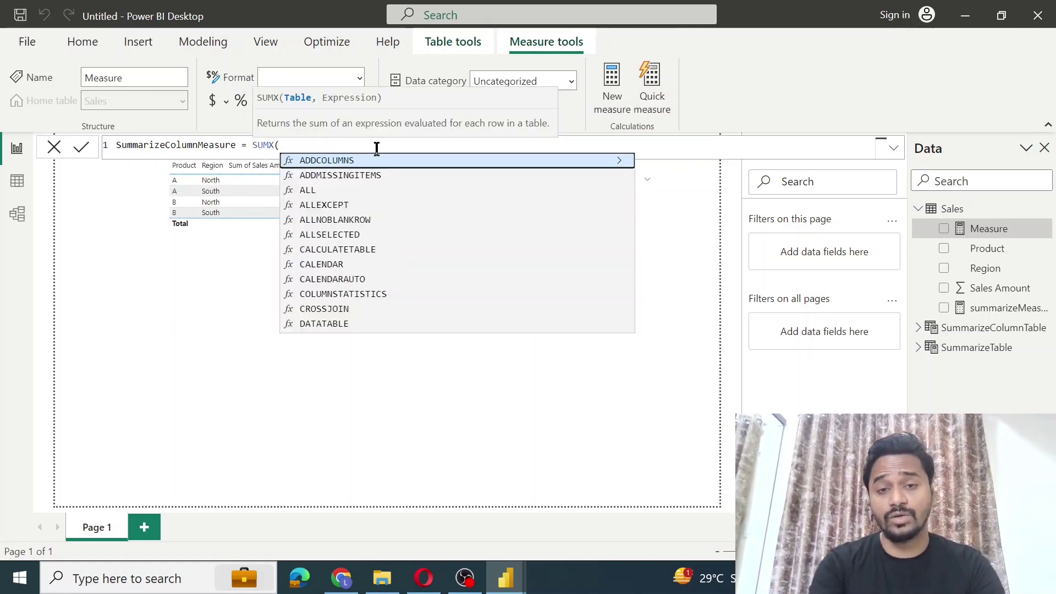
text(summ)
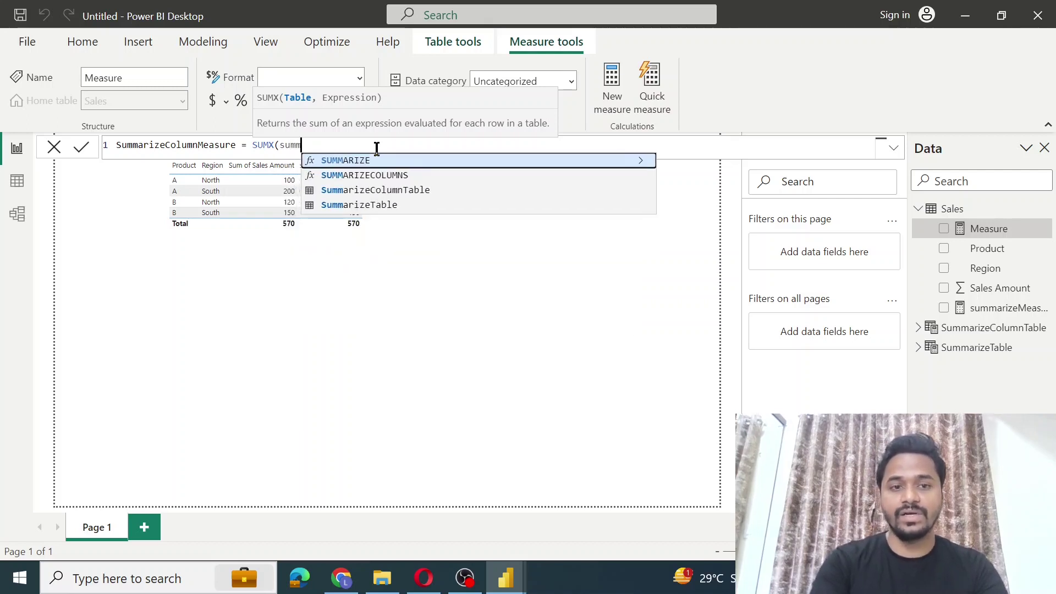
click(388, 175)
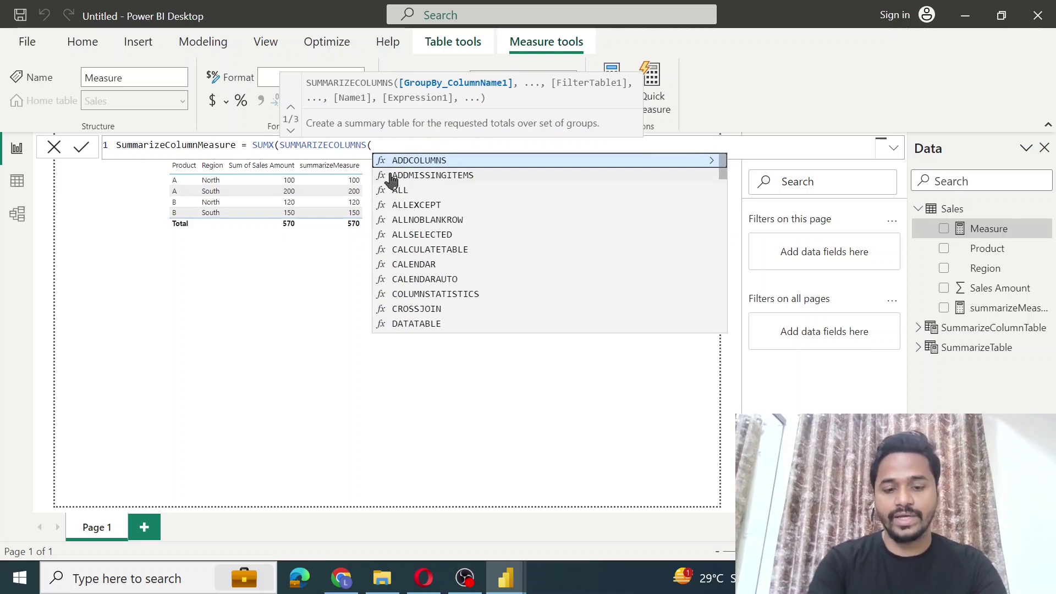
text(sa)
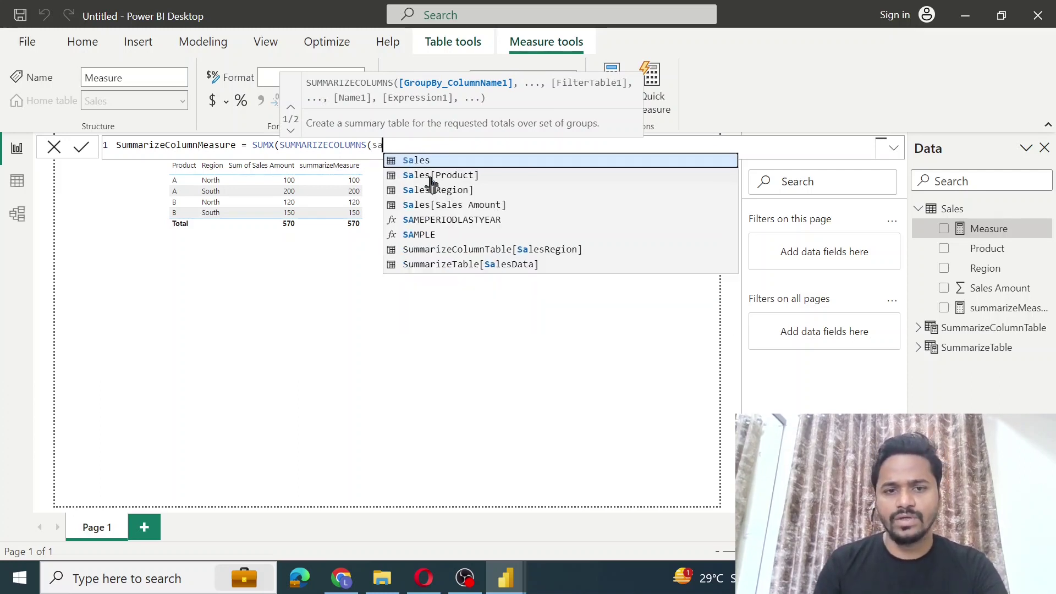
click(392, 176)
text(,)
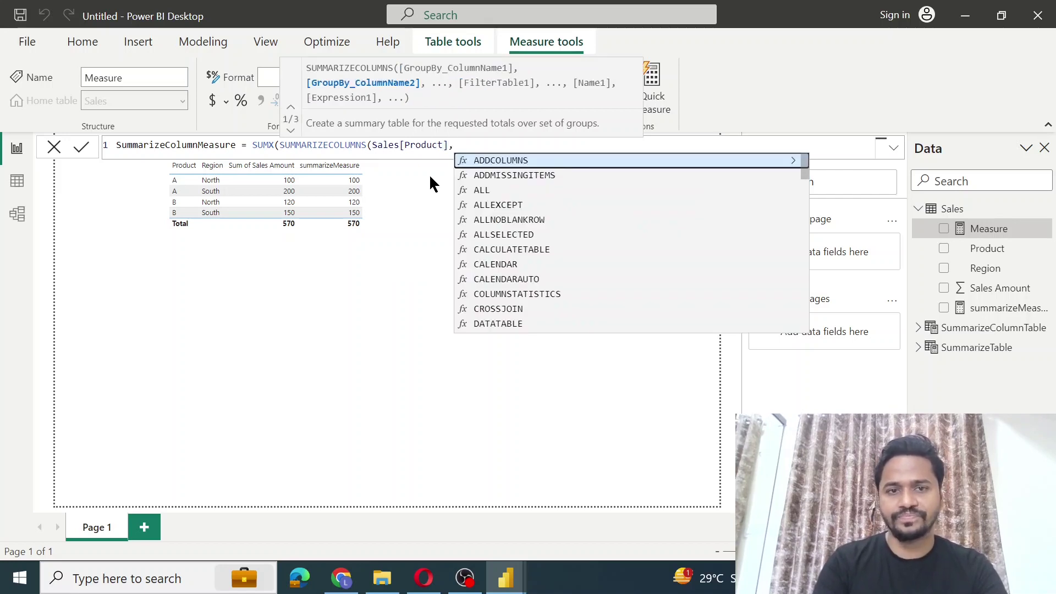
Step: Add a "Salesproduct" column calculated as SUM(Sales[Sales Amount]) to SUMMARIZECOLUMNS and complete that table argument
text("")
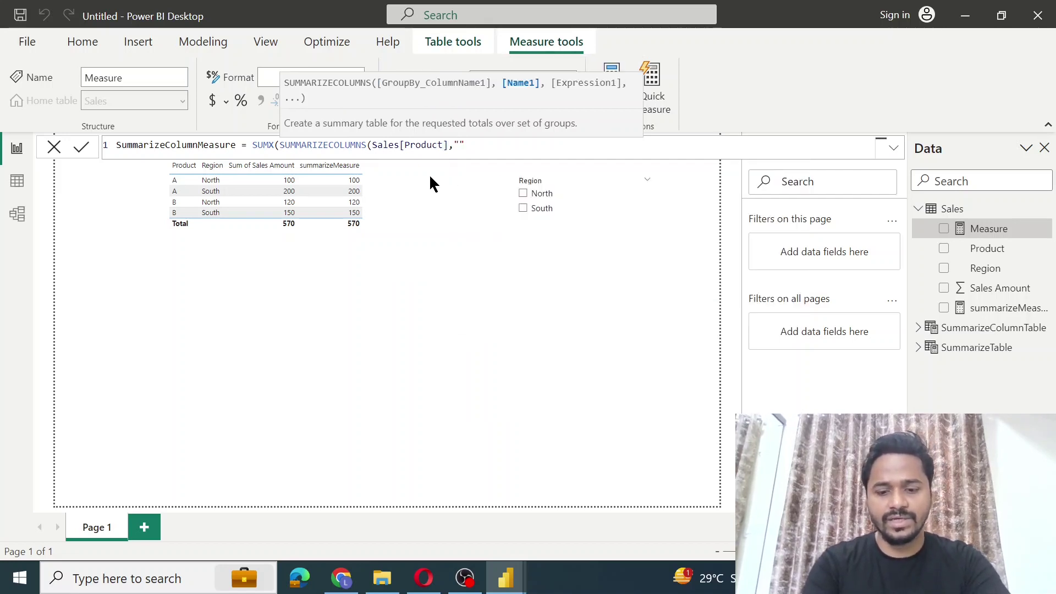
text(Salesprod)
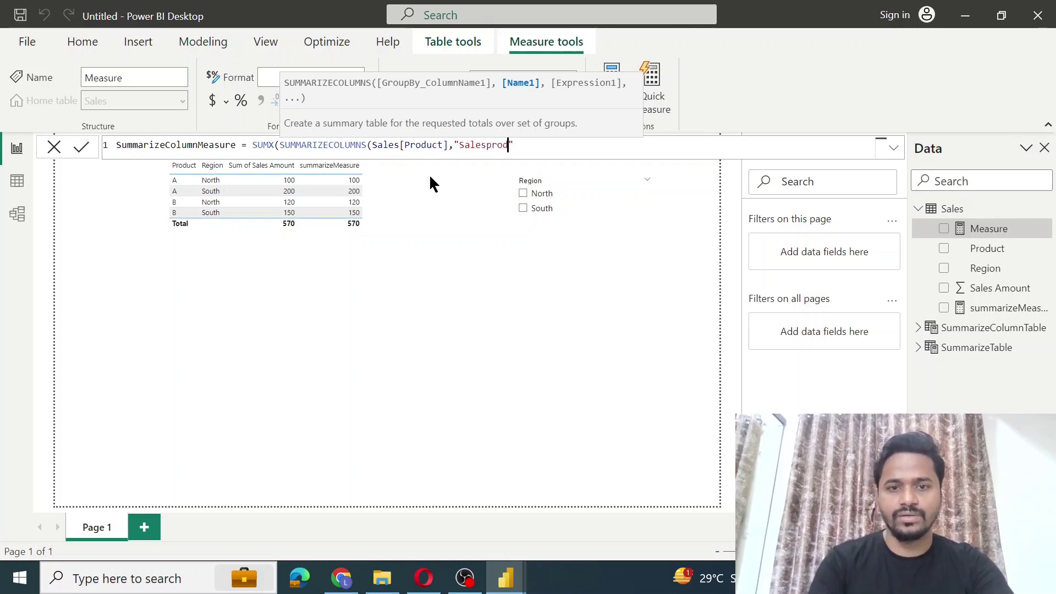
text(uct")
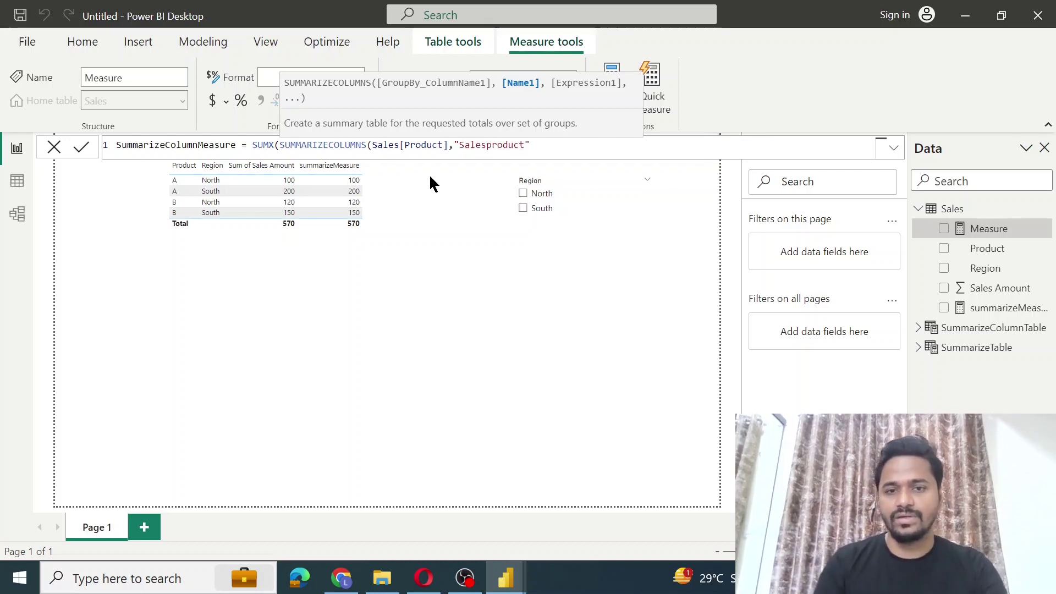
text(,)
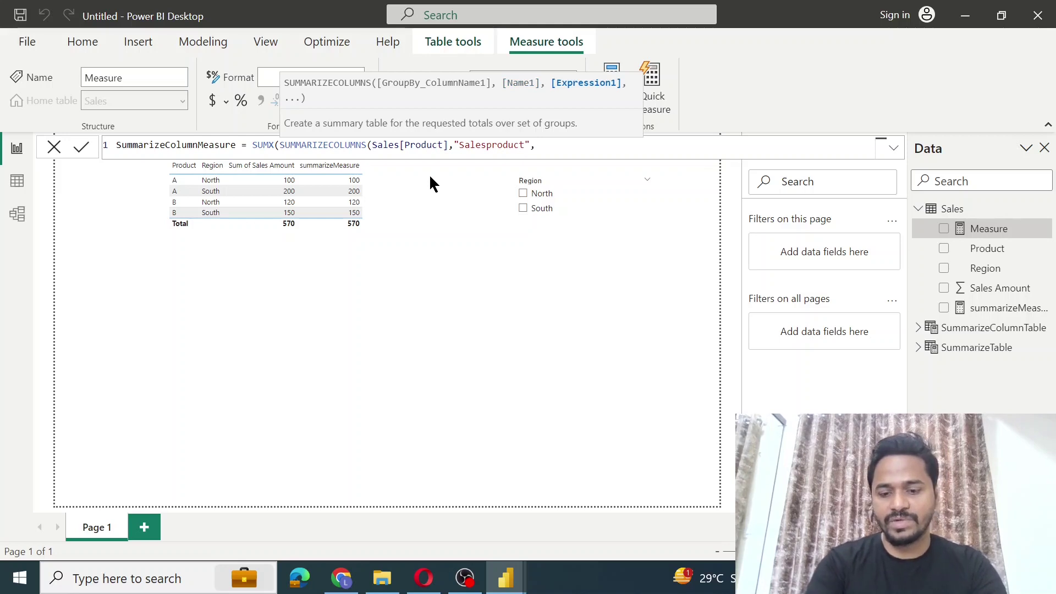
text(sum)
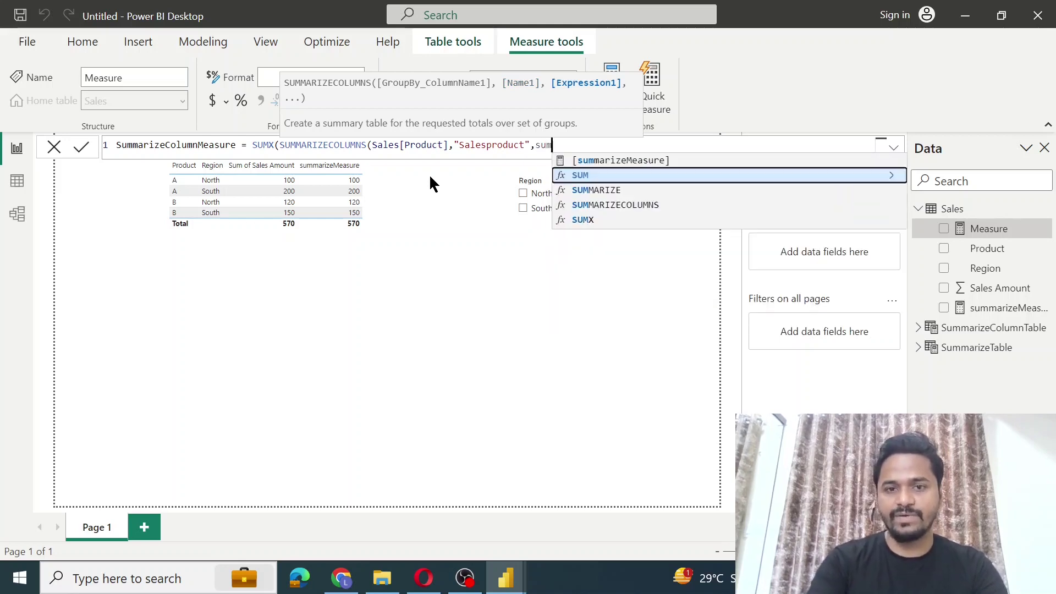
click(580, 175)
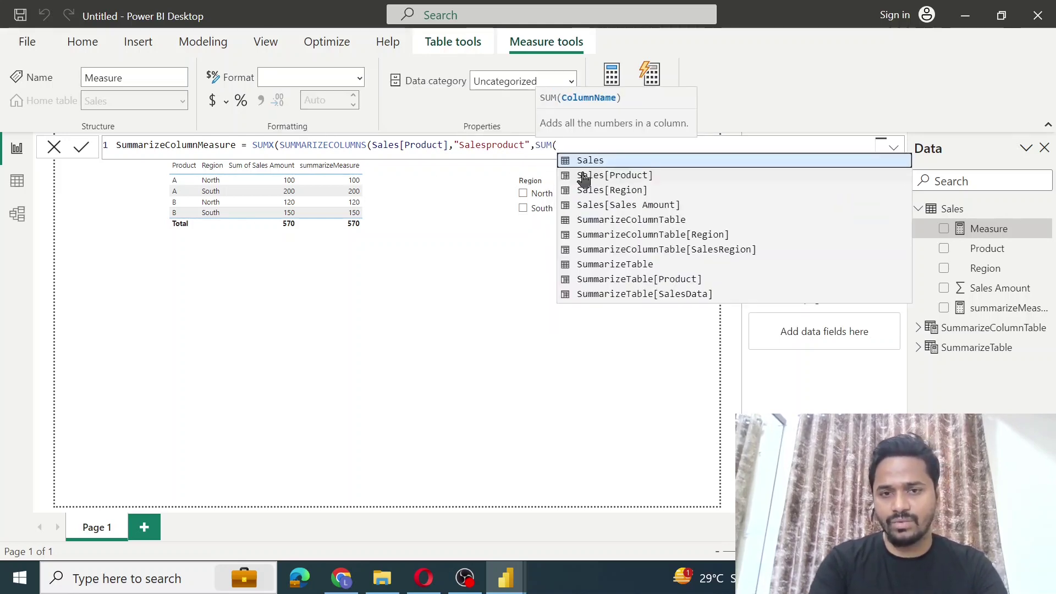
text(sal)
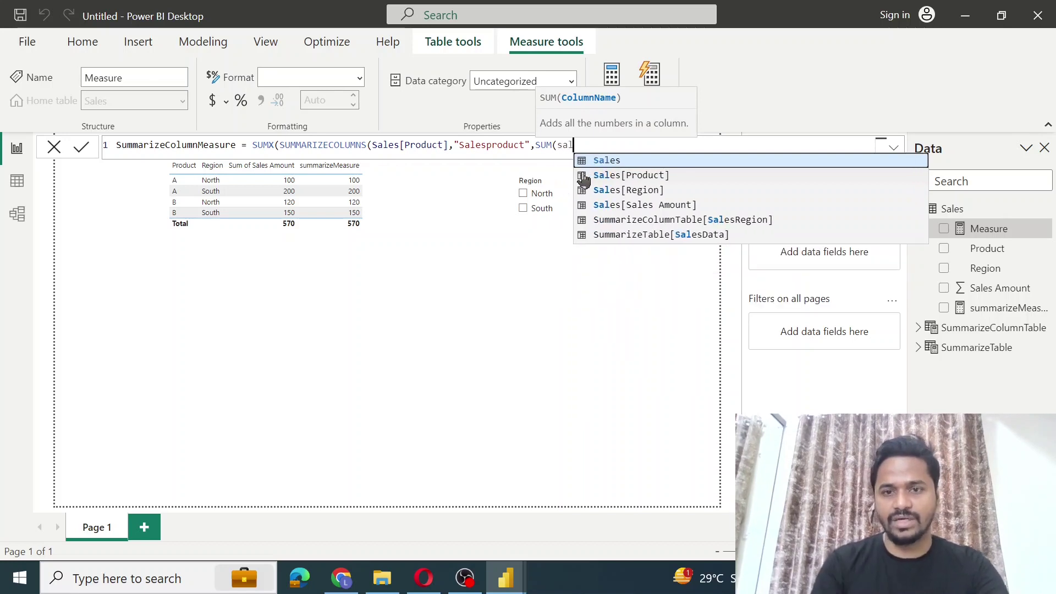
click(656, 205)
text()),)
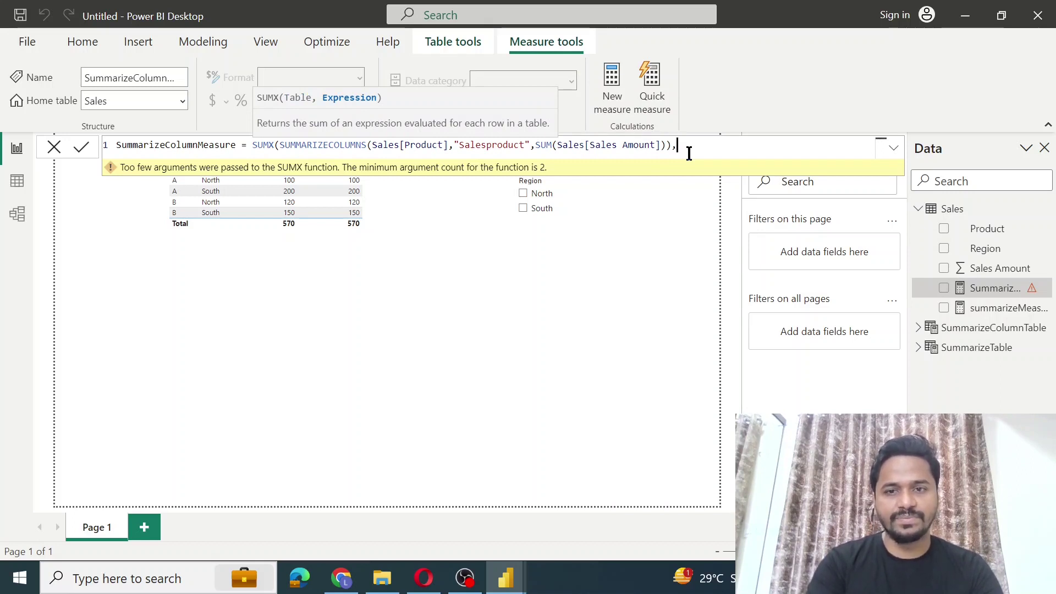
Step: Use [Salesproduct] as the SUMX expression, close the formula and commit the measure
text(sal)
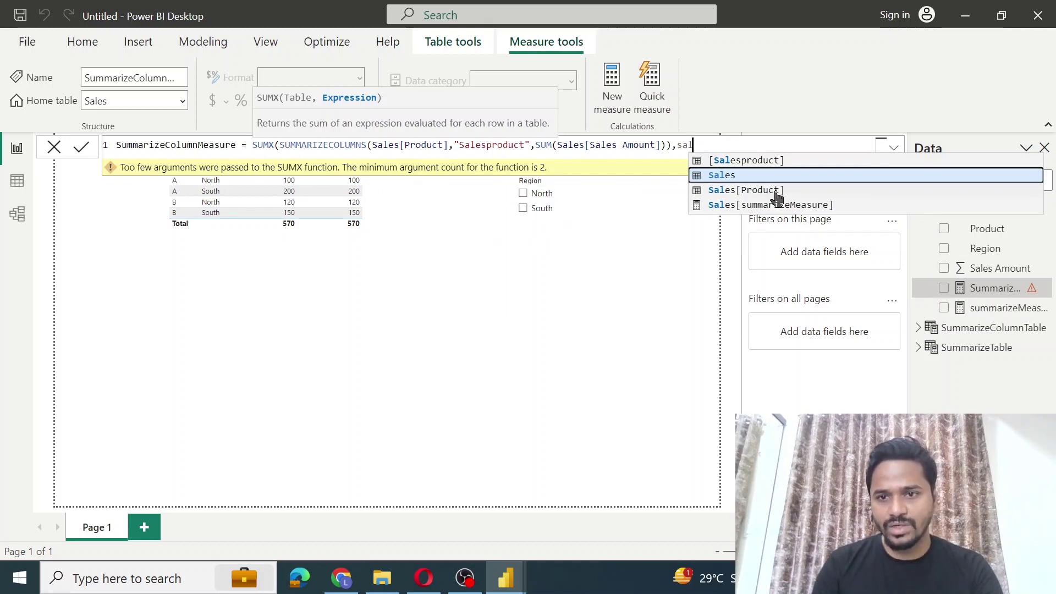
click(761, 165)
text())
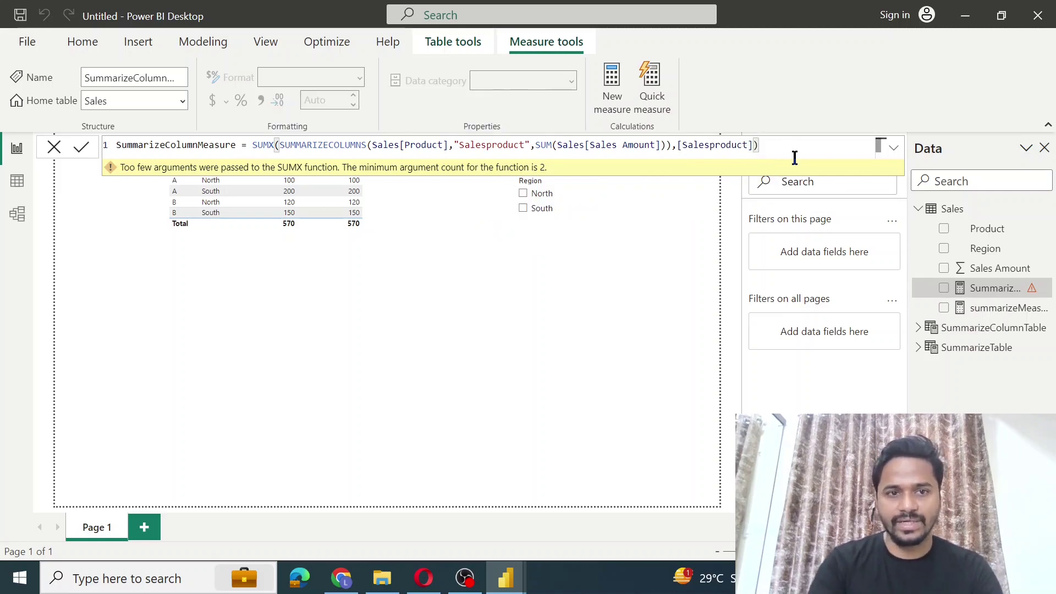
key(Return)
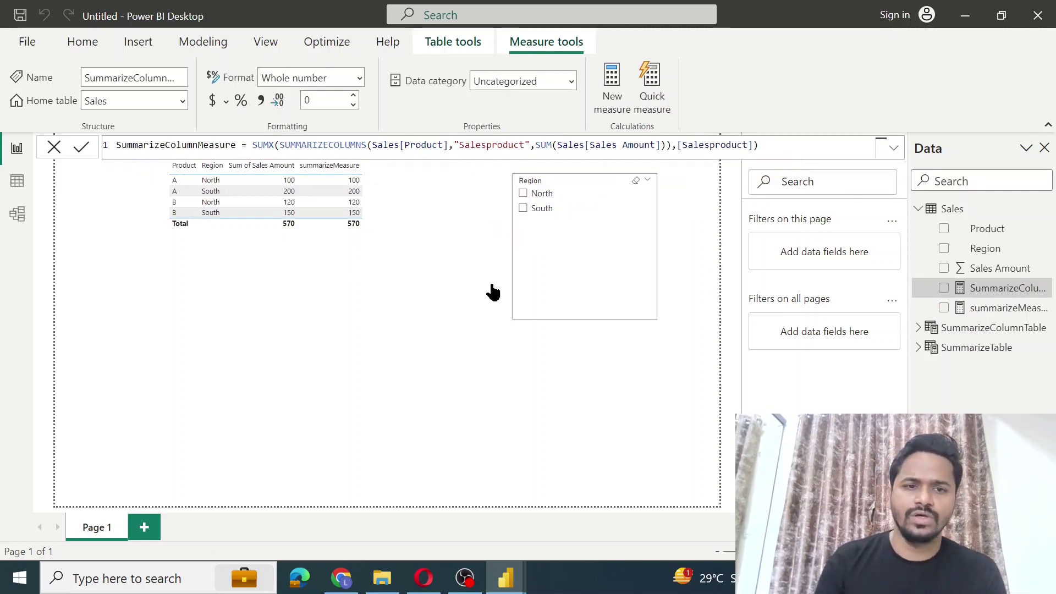
Step: Try to add SummarizeColumnMeasure from the Sales table to the table visual as a fifth column
click(319, 266)
drag(319, 266, 317, 280)
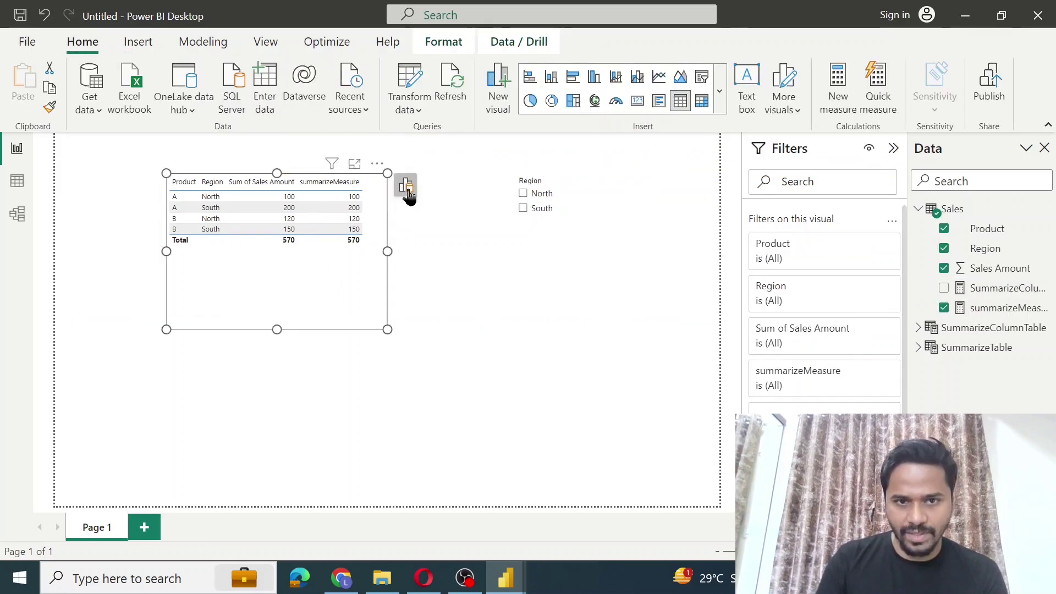
click(405, 186)
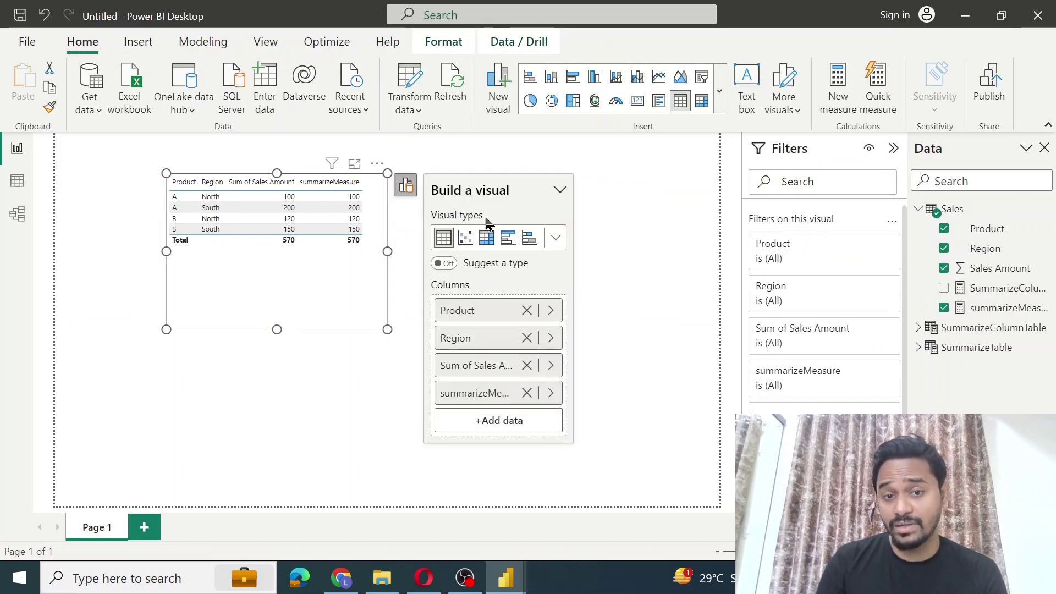
click(483, 424)
click(589, 121)
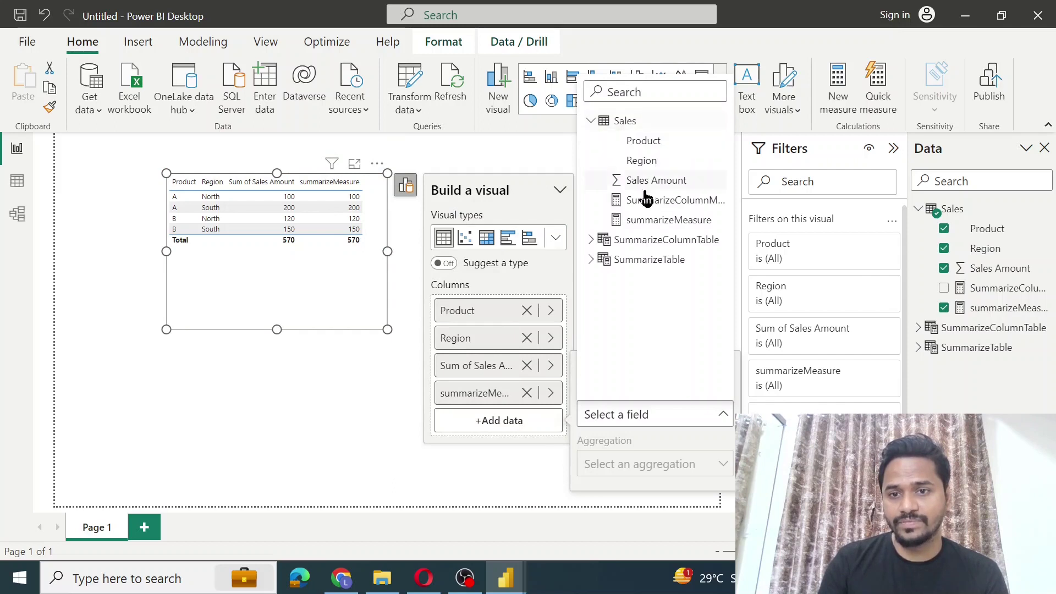
click(685, 201)
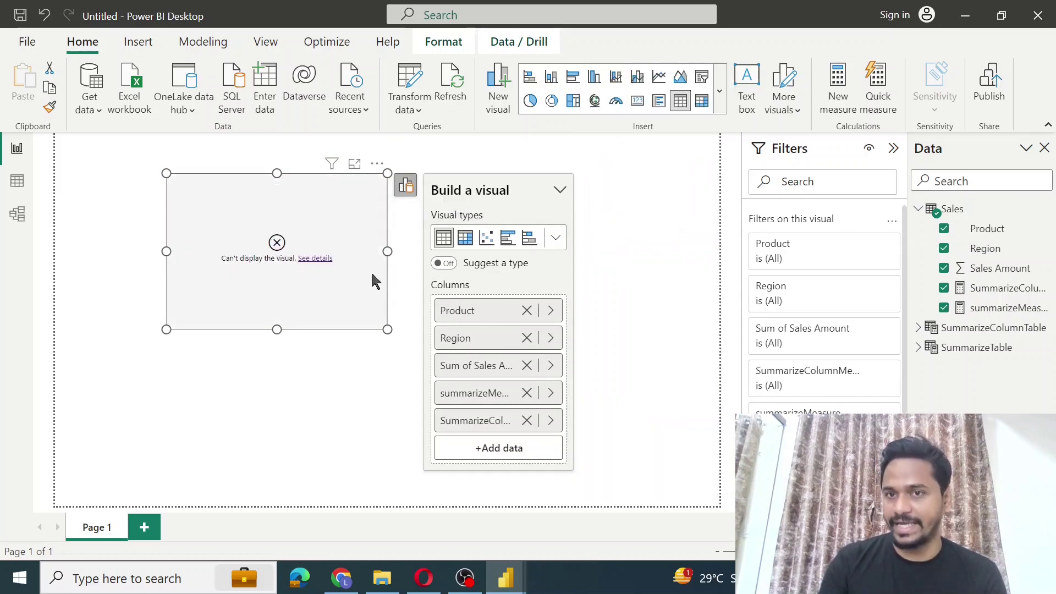
key(Escape)
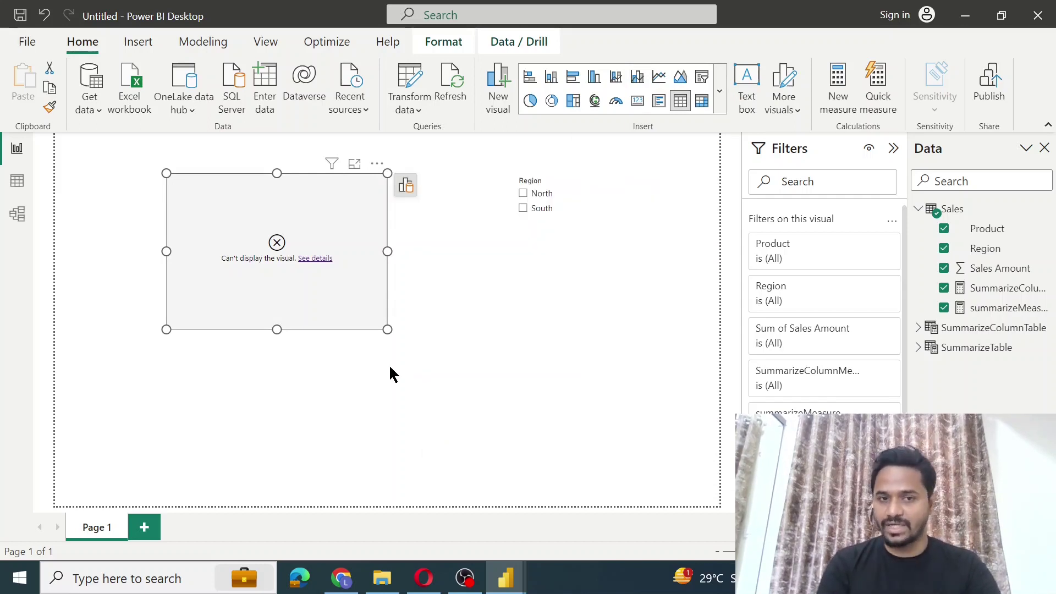
Step: Remove SummarizeColumnMeasure from the table visual's columns and deselect the visual
click(405, 187)
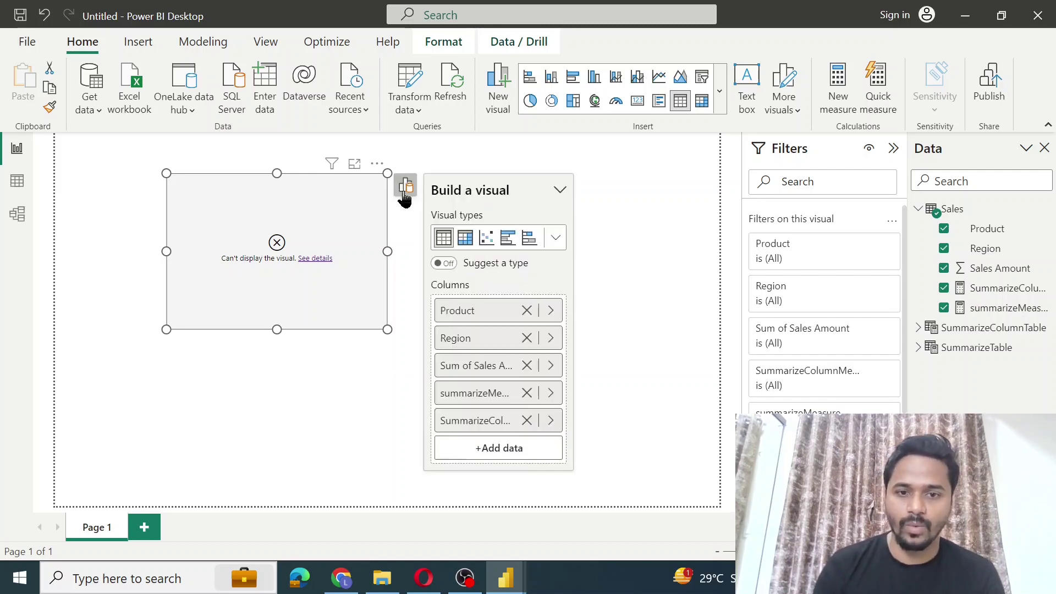
click(526, 420)
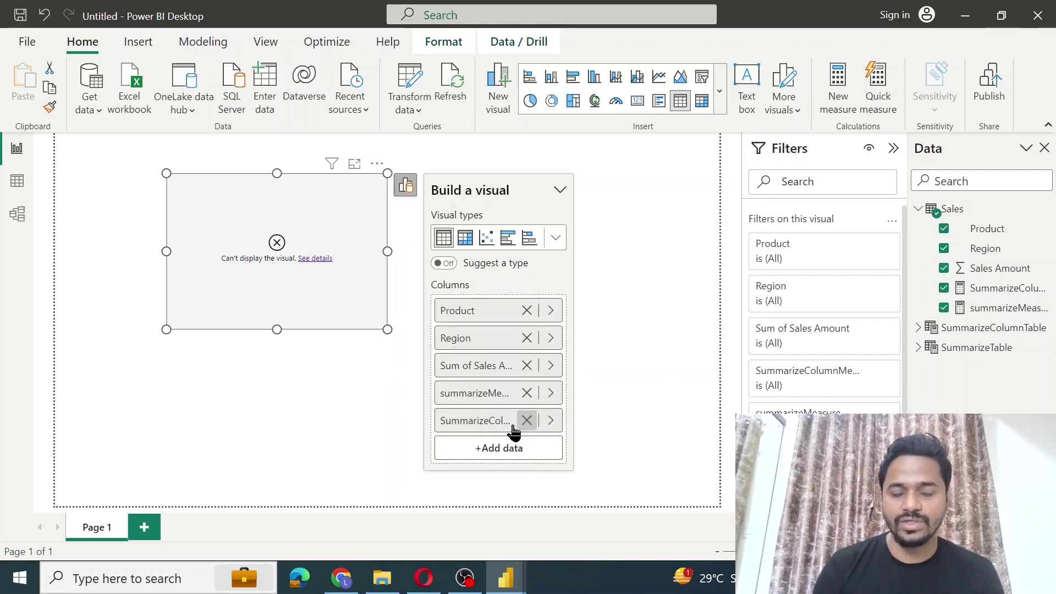
click(352, 436)
Step: Insert a card visual below the table, fill it with SummarizeColumnMeasure from the Sales table, and deselect it
click(719, 91)
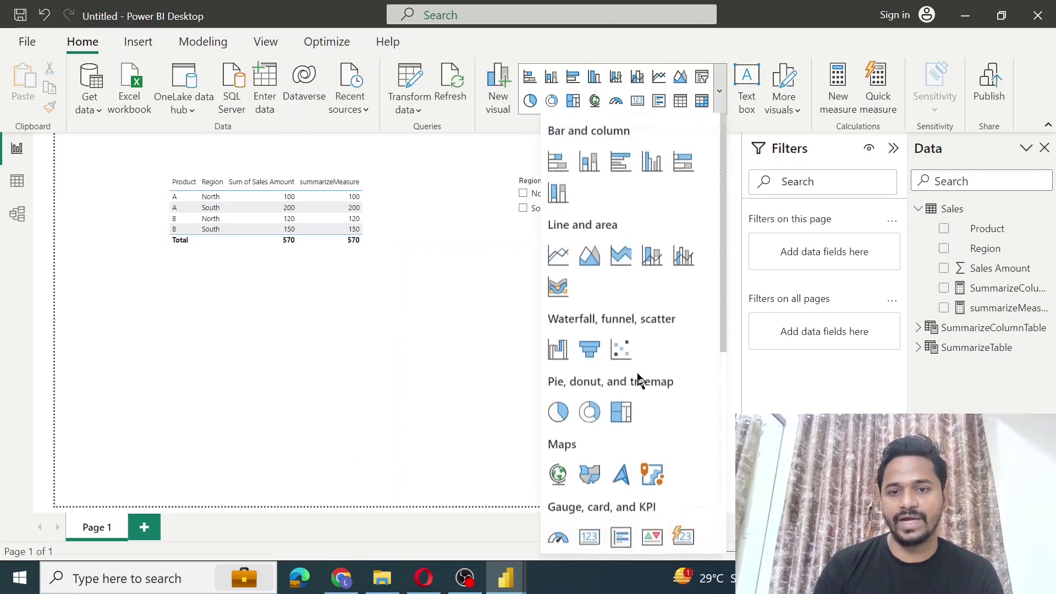
scroll(641, 396, down, 3)
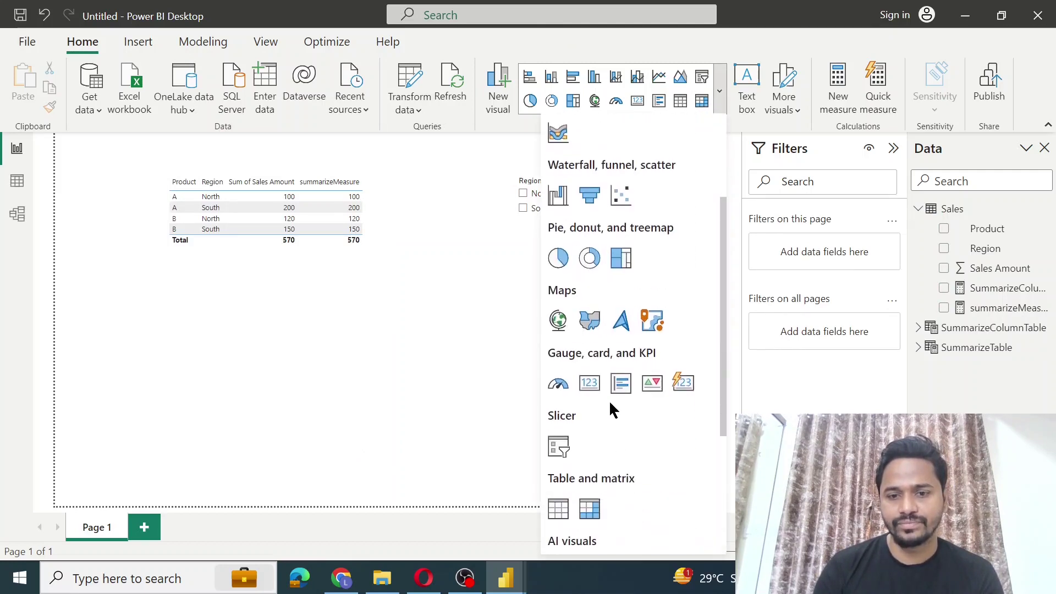
click(589, 383)
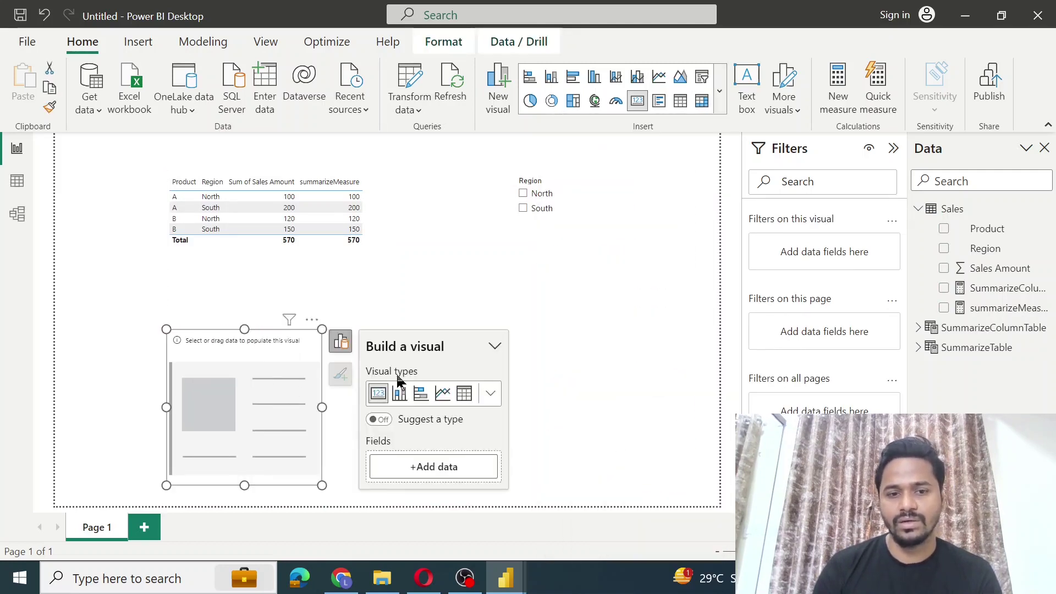
click(341, 341)
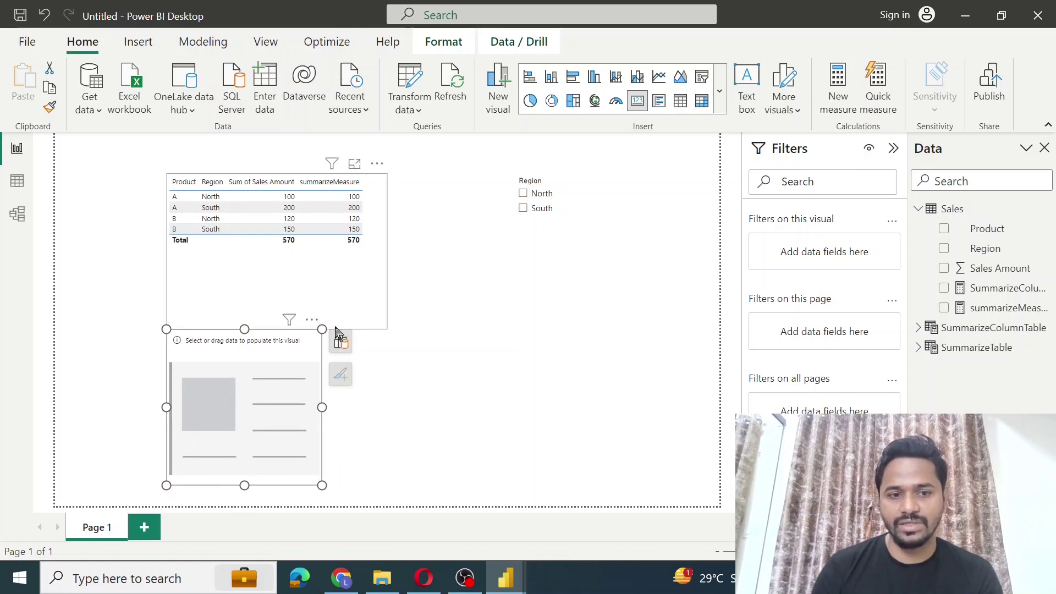
click(341, 341)
click(407, 467)
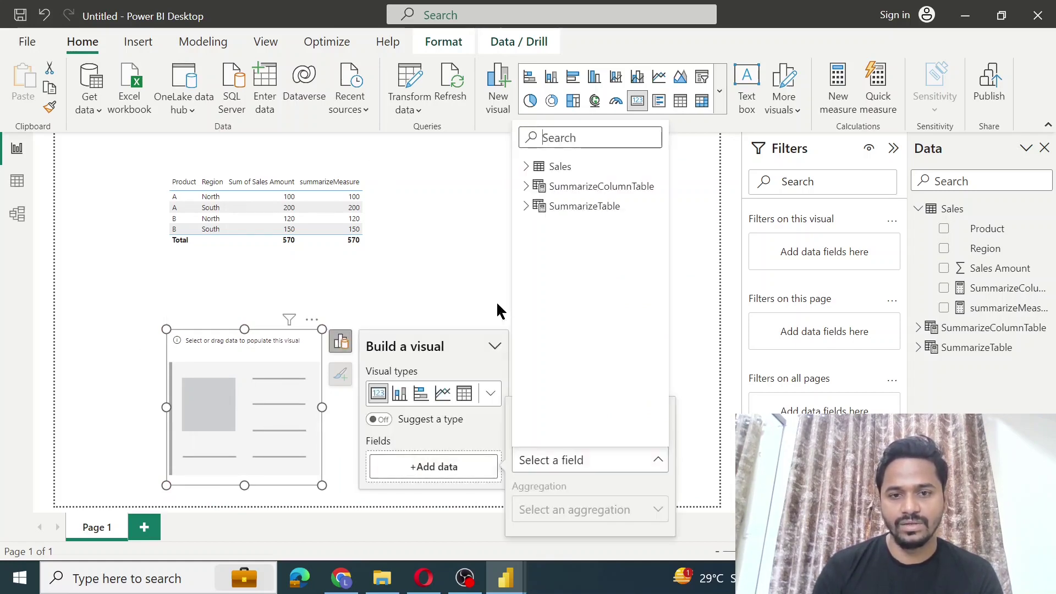
click(527, 166)
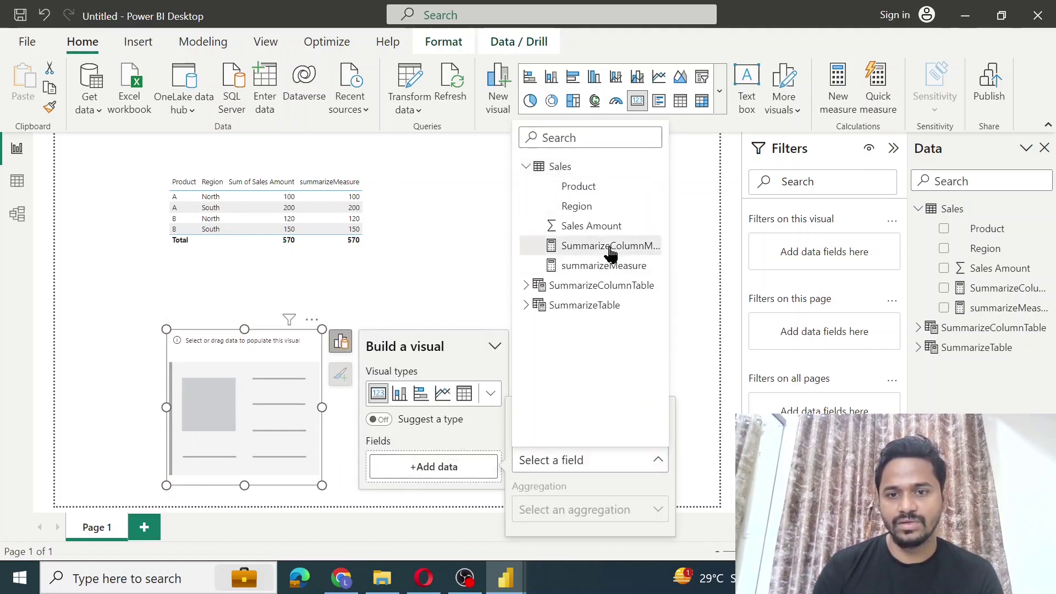
click(609, 246)
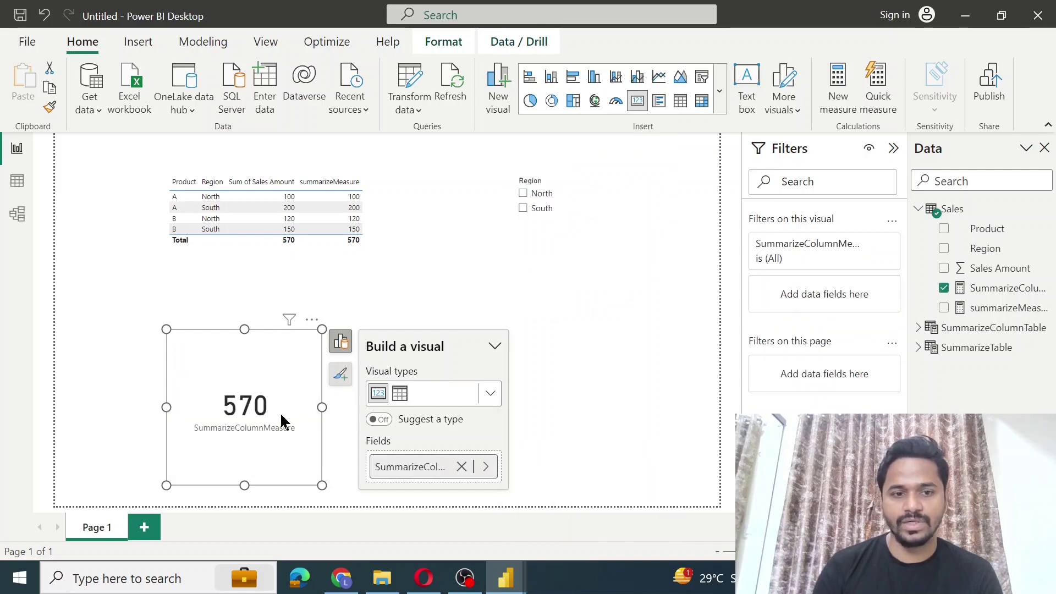
click(136, 273)
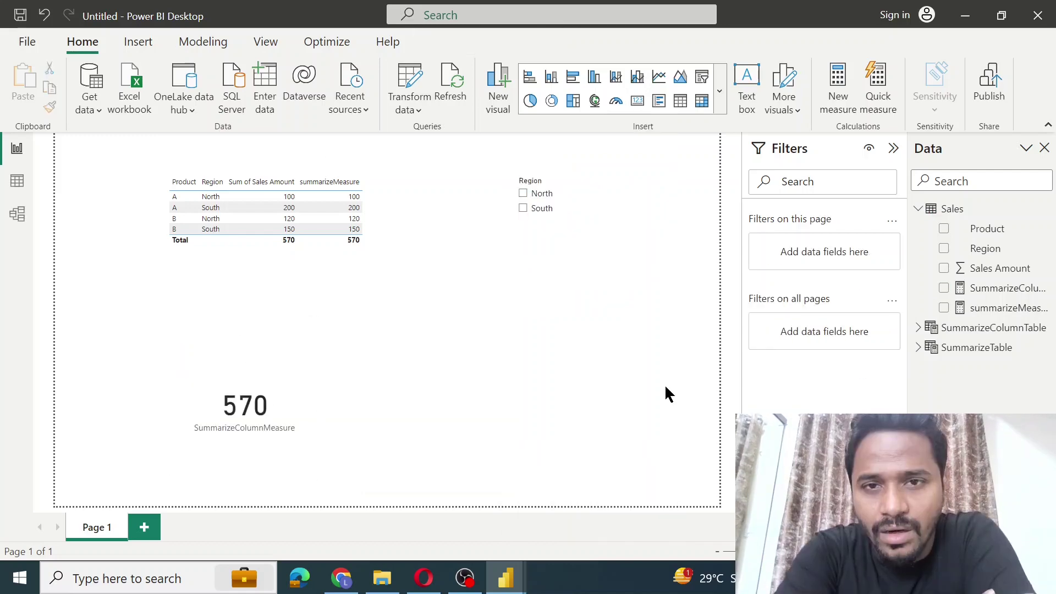